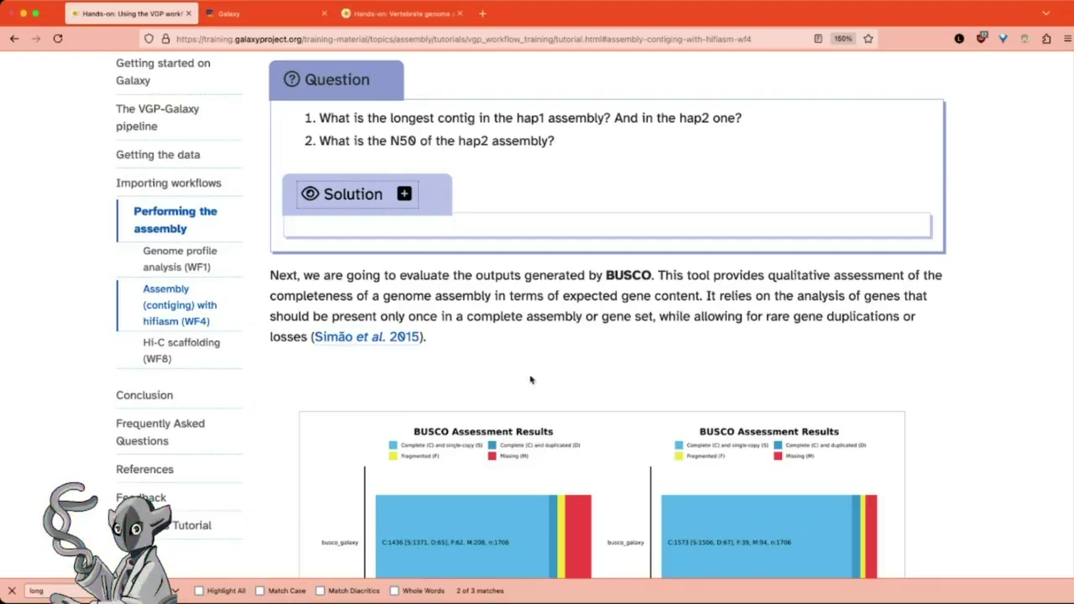
- Review the tutorial's BUSCO completeness figure for hap1 and hap2, and switch to Galaxy
{"action": "scroll", "coordinate": [530, 380], "scroll_direction": "down", "scroll_amount": 3}
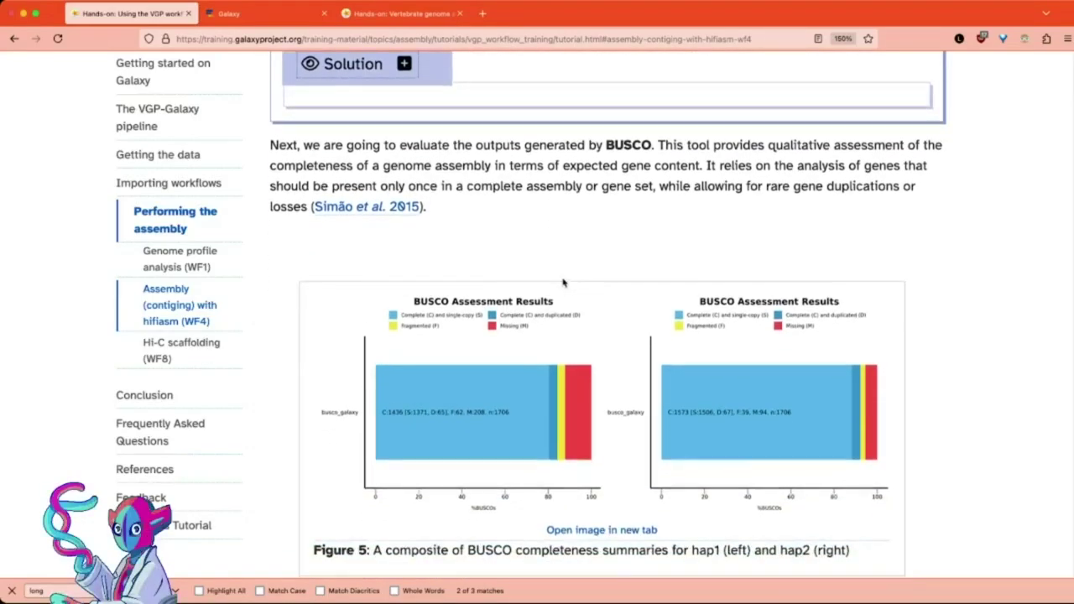
{"action": "scroll", "coordinate": [563, 283], "scroll_direction": "down", "scroll_amount": 1}
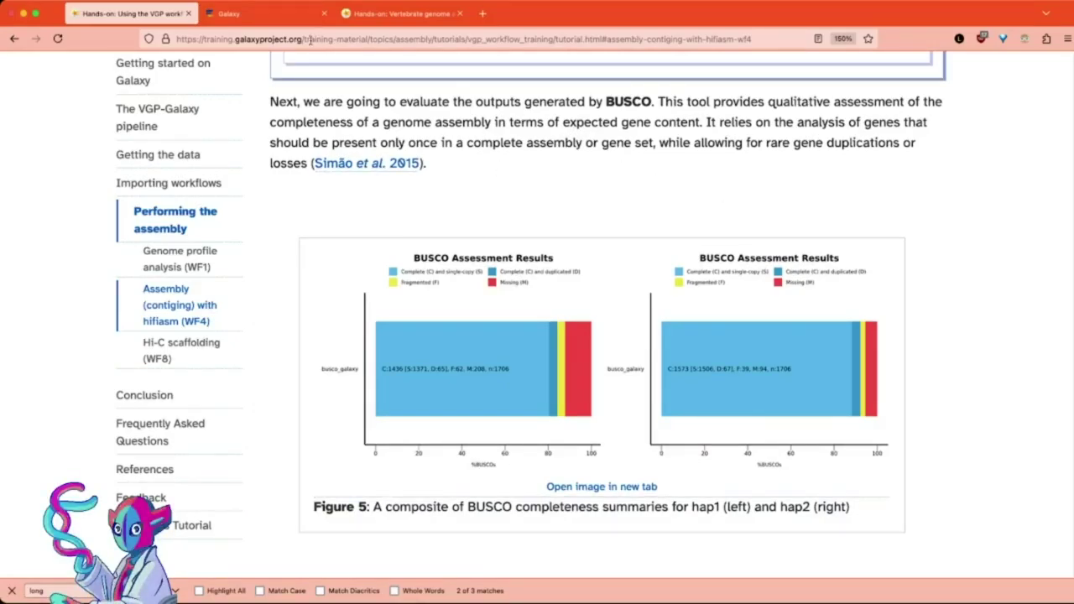
{"action": "left_click", "coordinate": [272, 27]}
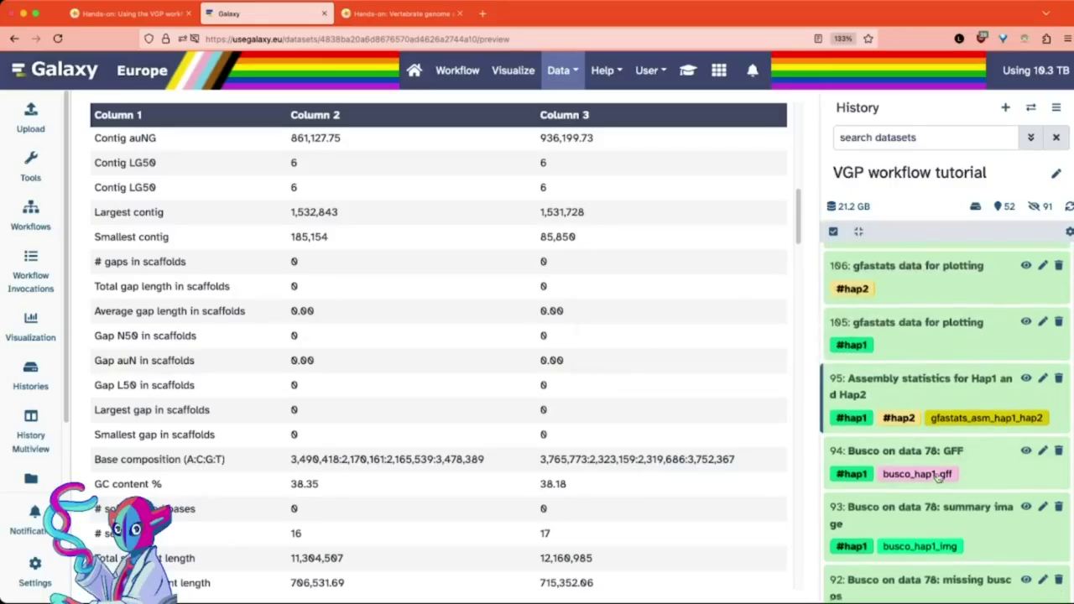
- Look through the hap1 and hap2 Busco outputs in the history and display the hap1 summary image
{"action": "scroll", "coordinate": [939, 476], "scroll_direction": "down", "scroll_amount": 4}
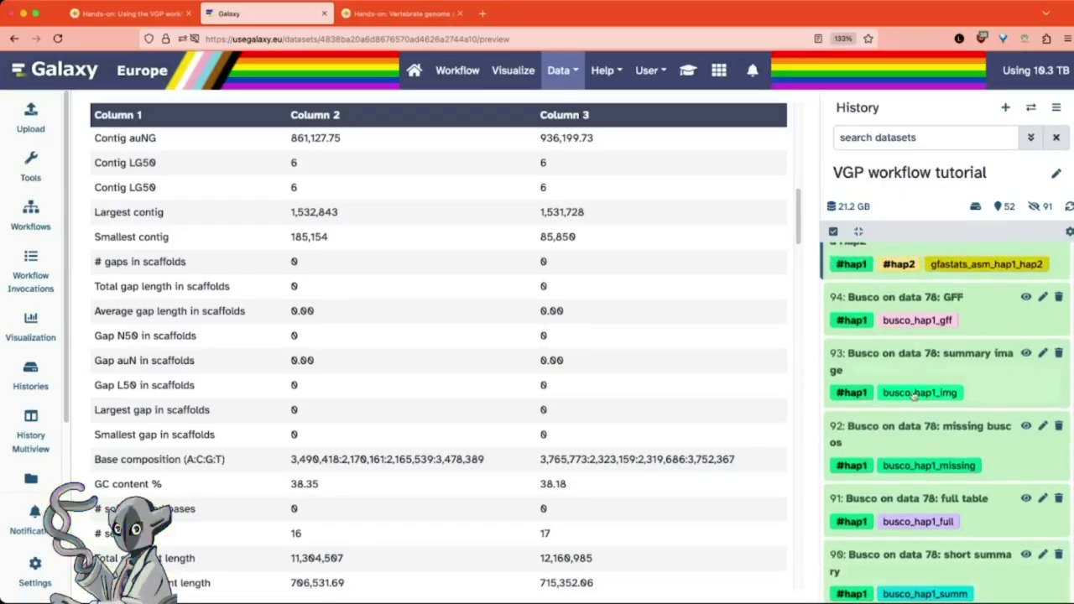
{"action": "scroll", "coordinate": [898, 317], "scroll_direction": "down", "scroll_amount": 10}
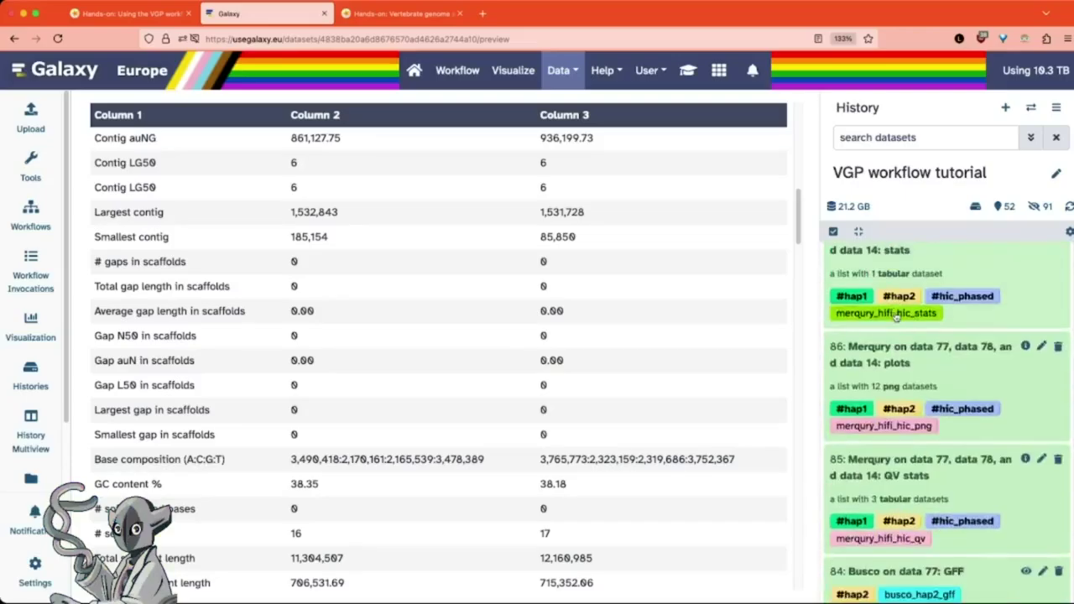
{"action": "scroll", "coordinate": [905, 385], "scroll_direction": "down", "scroll_amount": 3}
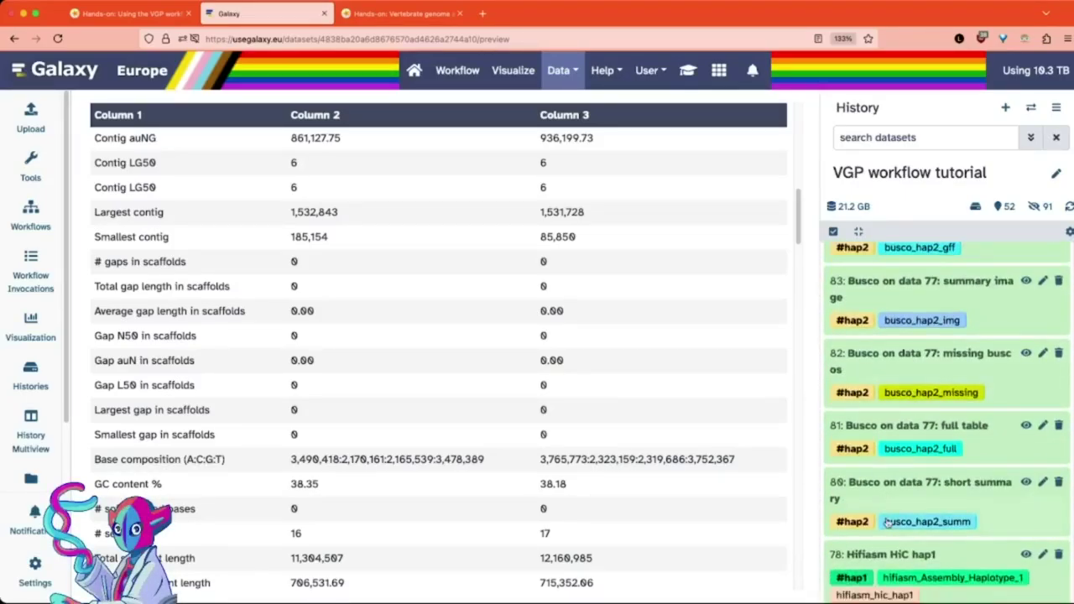
{"action": "scroll", "coordinate": [877, 360], "scroll_direction": "up", "scroll_amount": 2}
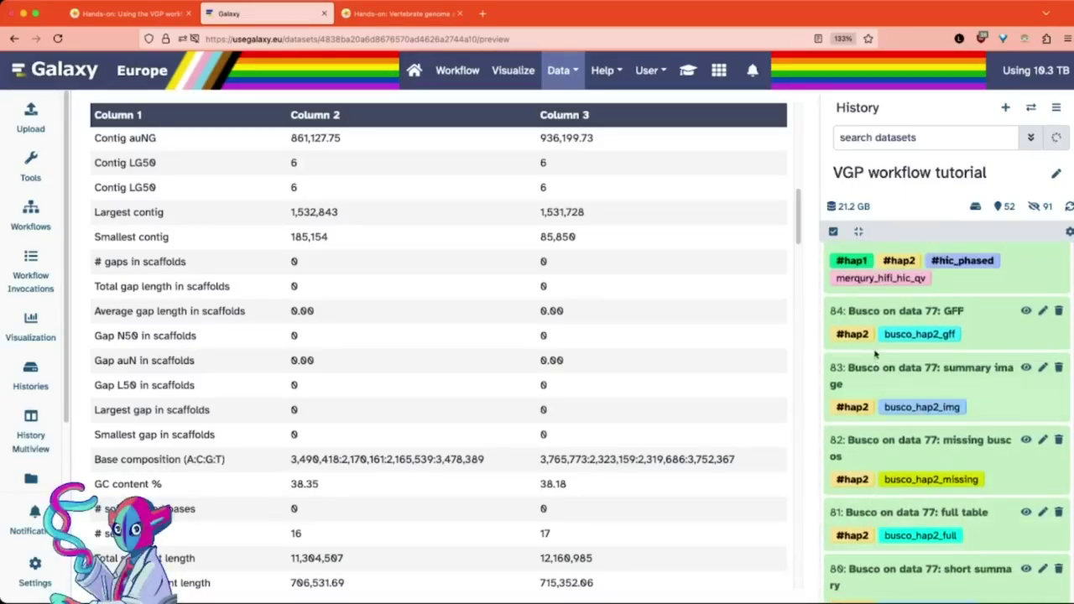
{"action": "scroll", "coordinate": [898, 331], "scroll_direction": "up", "scroll_amount": 8}
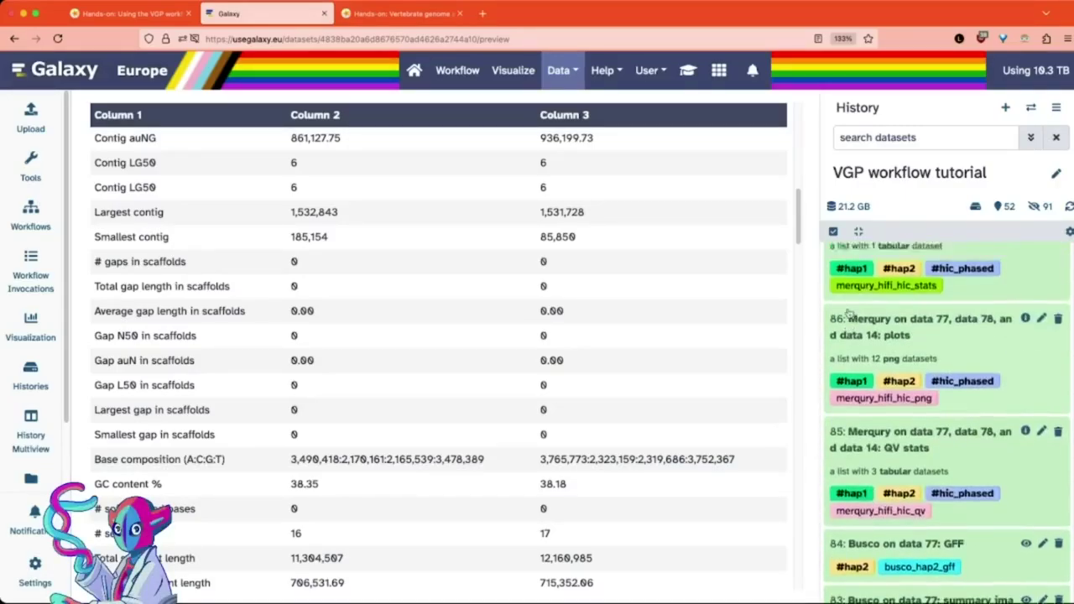
{"action": "scroll", "coordinate": [934, 344], "scroll_direction": "up", "scroll_amount": 3}
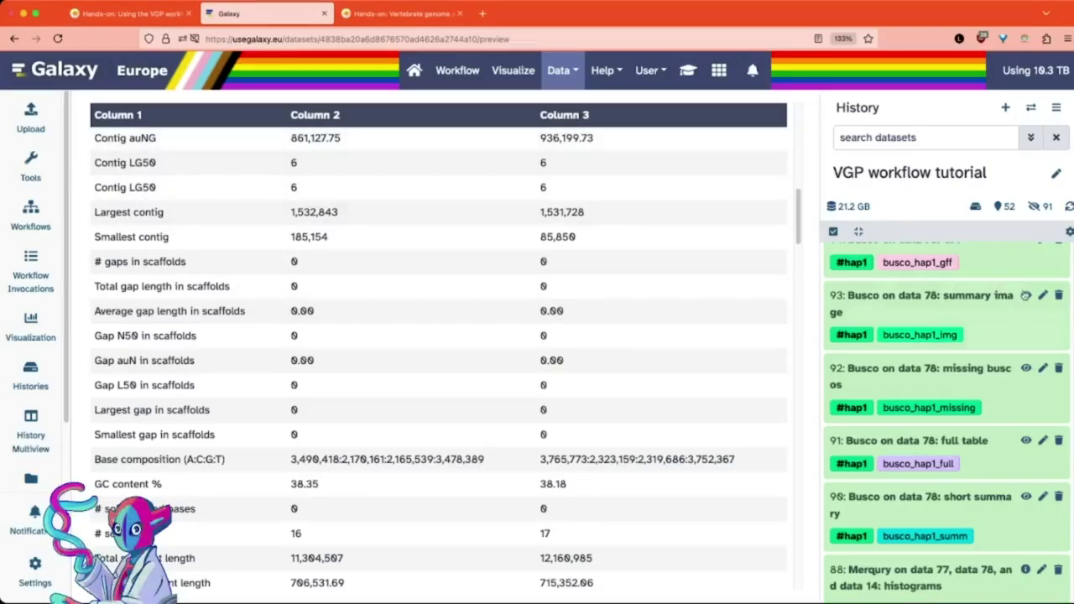
{"action": "left_click", "coordinate": [1026, 296]}
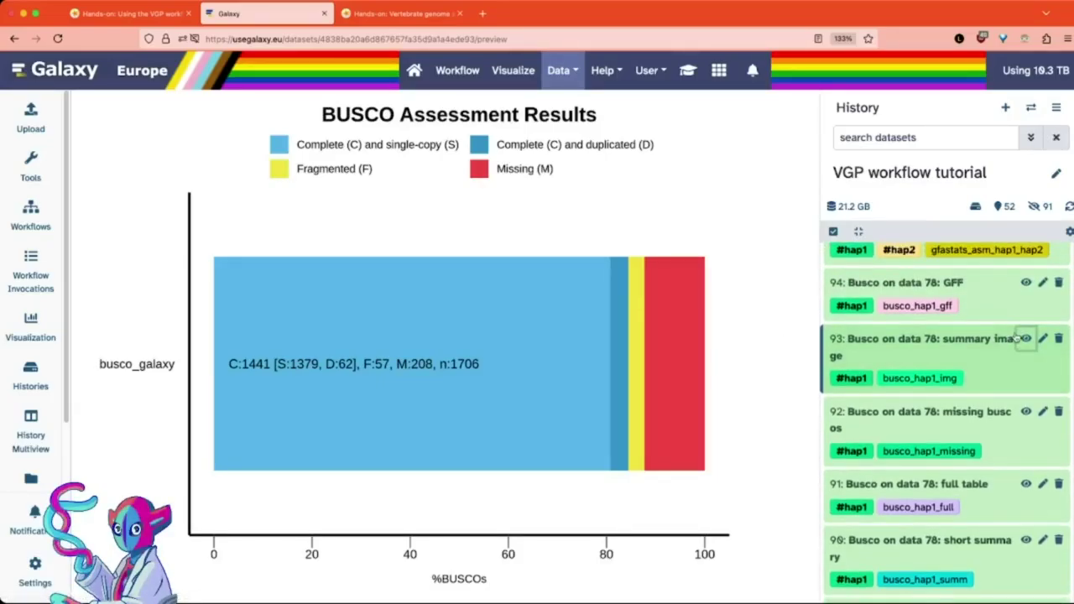
- Display the hap1 Busco short summary and read its results and assembly statistics
{"action": "left_click", "coordinate": [1026, 482]}
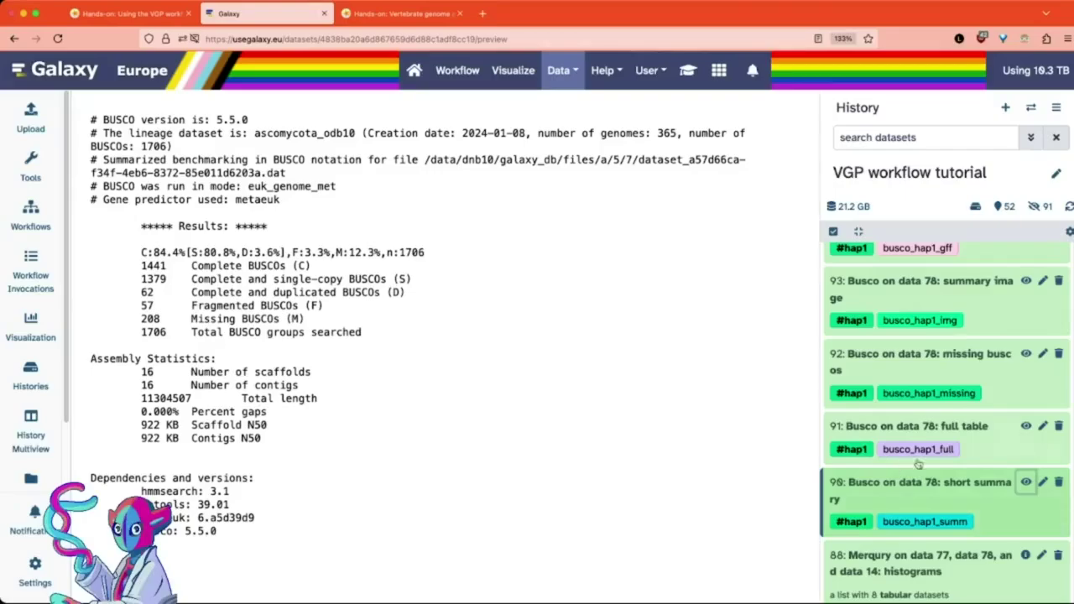
{"action": "scroll", "coordinate": [927, 430], "scroll_direction": "up", "scroll_amount": 1}
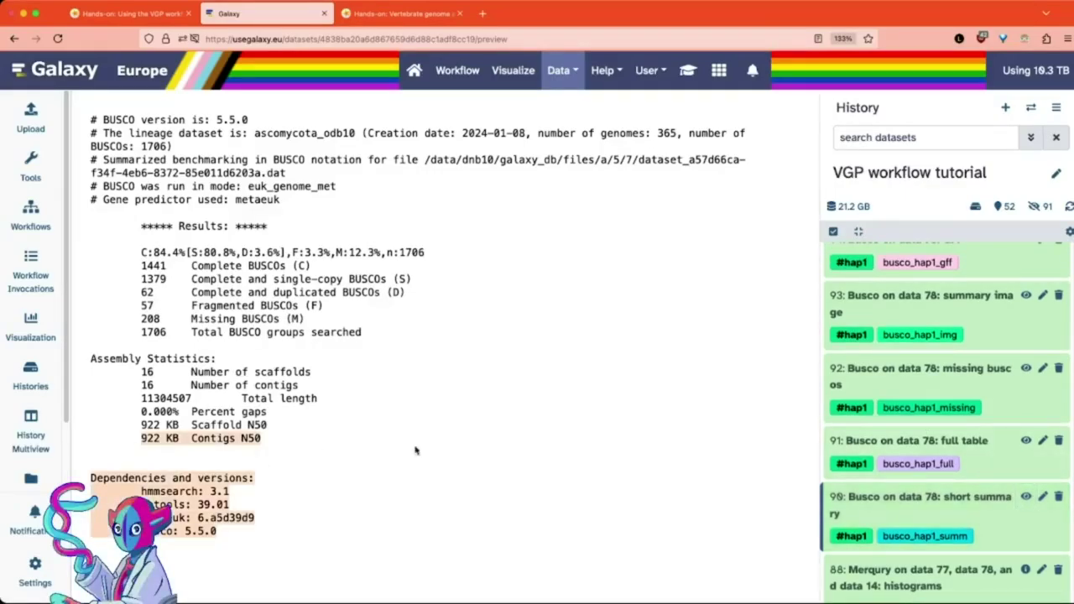
{"action": "scroll", "coordinate": [973, 501], "scroll_direction": "up", "scroll_amount": 1}
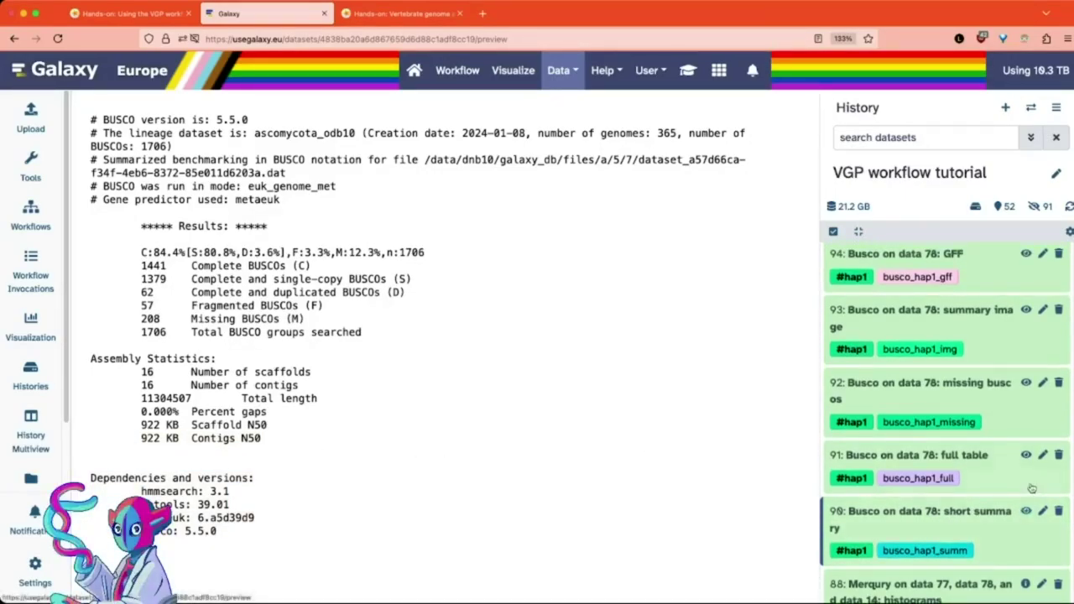
- Display the hap1 Busco full table and examine its entries across all columns through to the gene descriptions
{"action": "left_click", "coordinate": [1026, 455]}
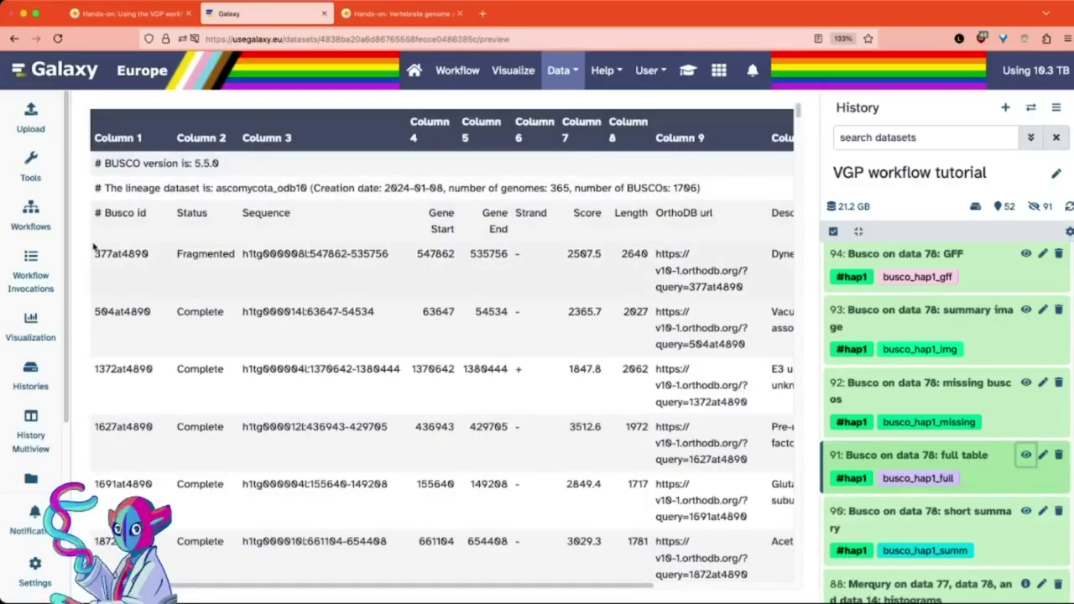
{"action": "scroll", "coordinate": [115, 262], "scroll_direction": "down", "scroll_amount": 2}
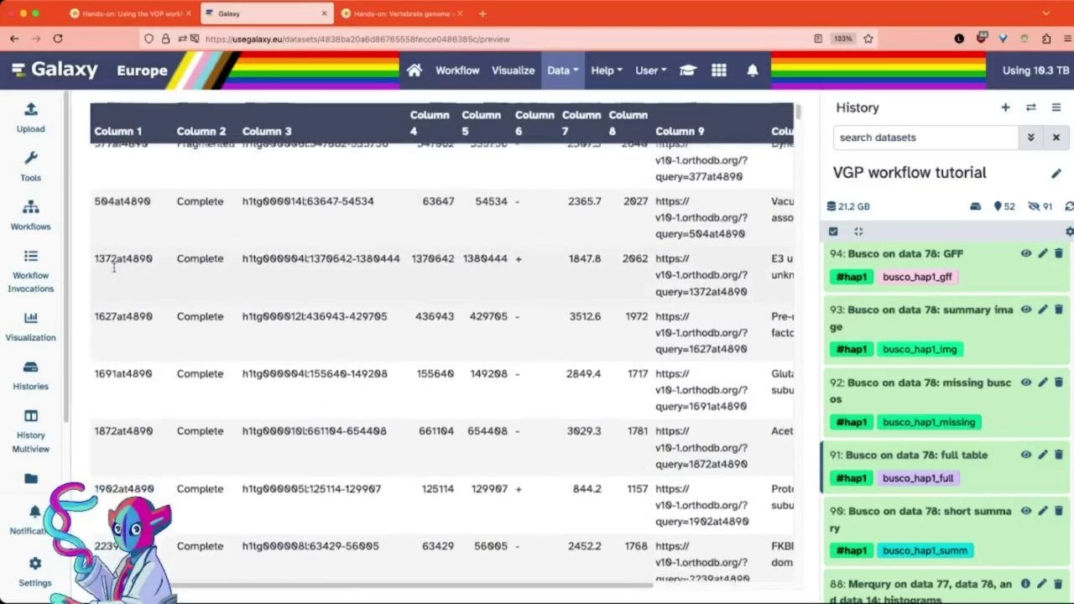
{"action": "scroll", "coordinate": [189, 259], "scroll_direction": "up", "scroll_amount": 2}
{"action": "scroll", "coordinate": [184, 269], "scroll_direction": "down", "scroll_amount": 1}
{"action": "scroll", "coordinate": [252, 256], "scroll_direction": "up", "scroll_amount": 1}
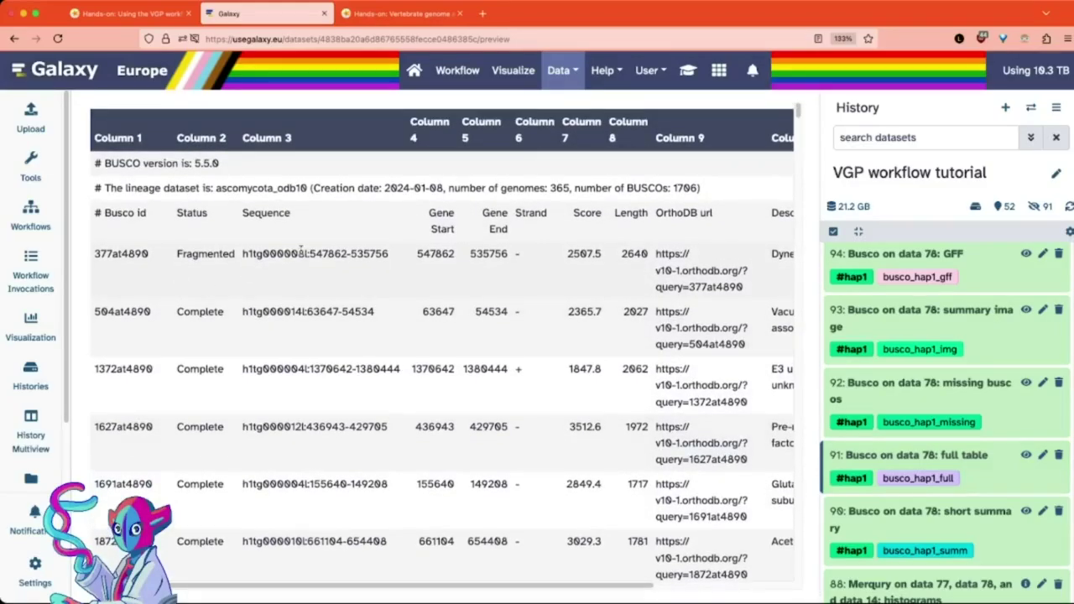
{"action": "left_click_drag", "start_coordinate": [277, 252], "coordinate": [390, 269]}
{"action": "left_click", "coordinate": [390, 268]}
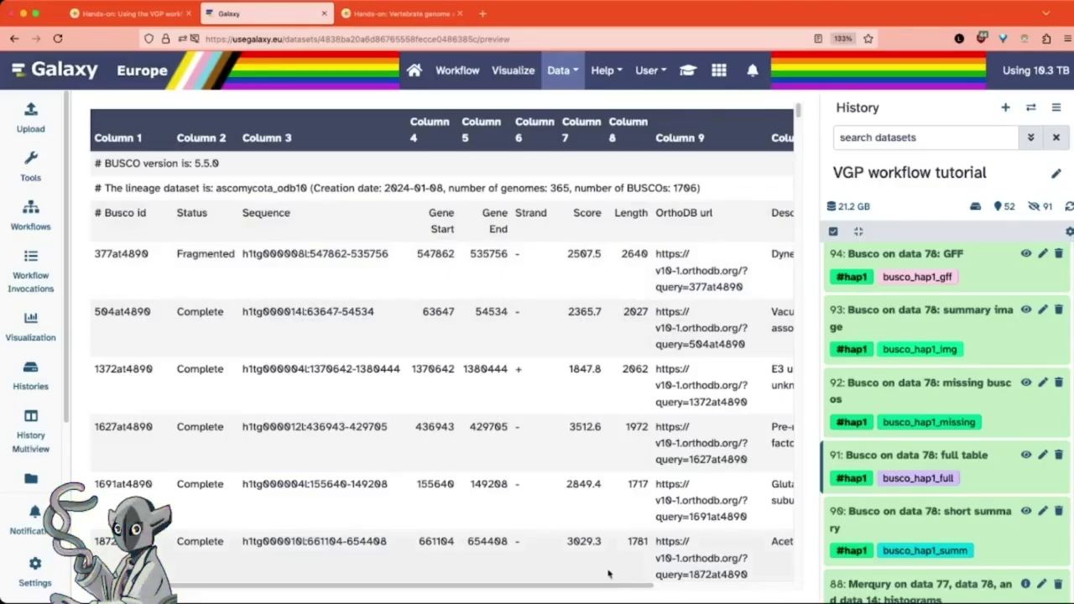
{"action": "left_click_drag", "start_coordinate": [621, 586], "coordinate": [719, 600]}
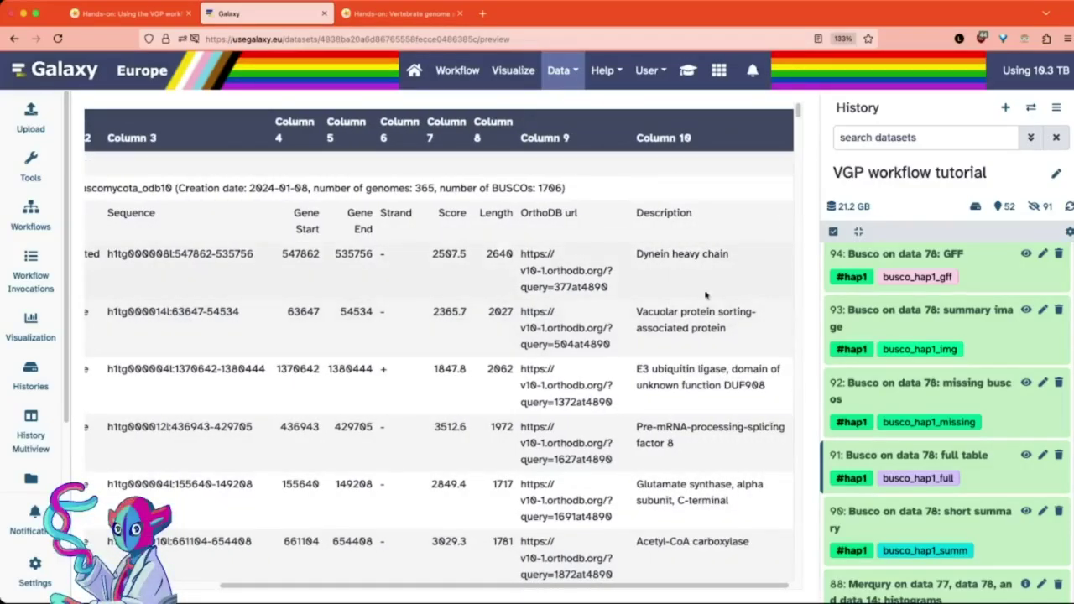
{"action": "scroll", "coordinate": [720, 449], "scroll_direction": "down", "scroll_amount": 10}
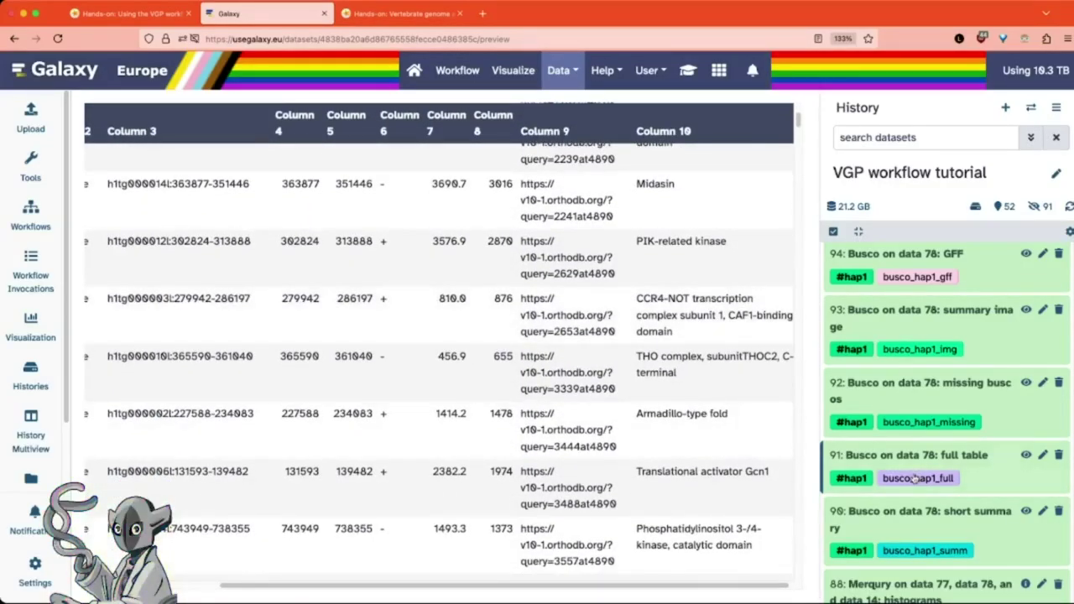
- Display the hap1 missing Buscos list and look through its Busco IDs
{"action": "scroll", "coordinate": [939, 467], "scroll_direction": "up", "scroll_amount": 1}
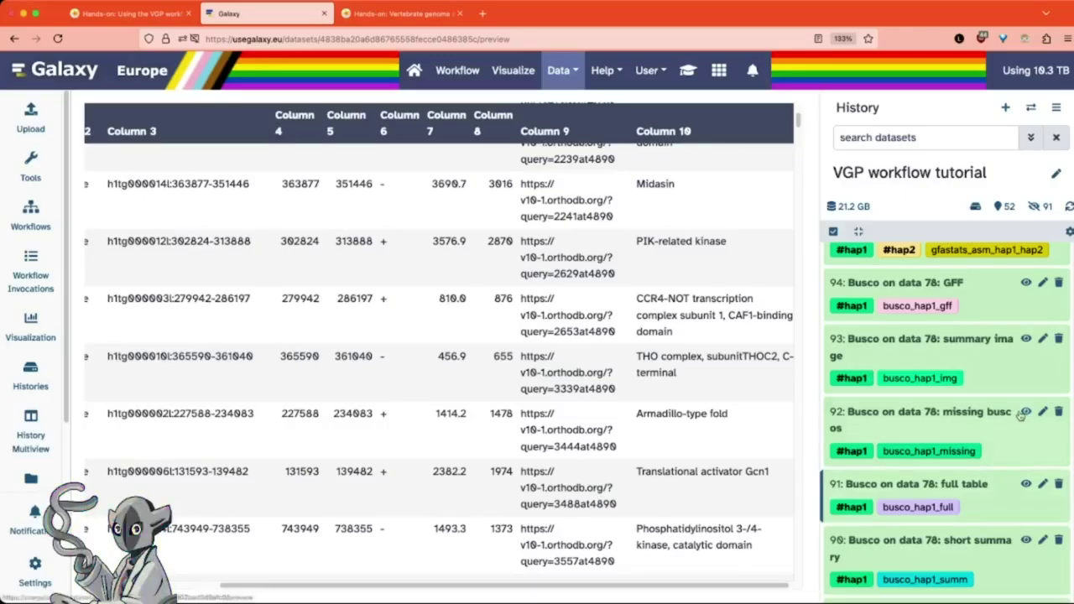
{"action": "left_click", "coordinate": [1026, 412]}
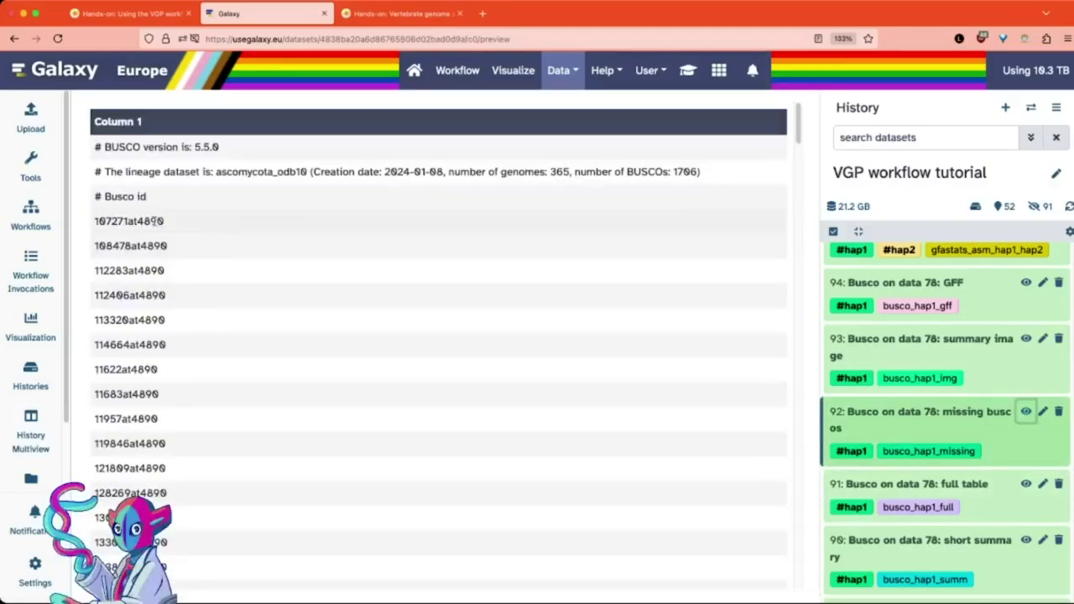
{"action": "scroll", "coordinate": [249, 267], "scroll_direction": "down", "scroll_amount": 2}
{"action": "scroll", "coordinate": [248, 267], "scroll_direction": "down", "scroll_amount": 7}
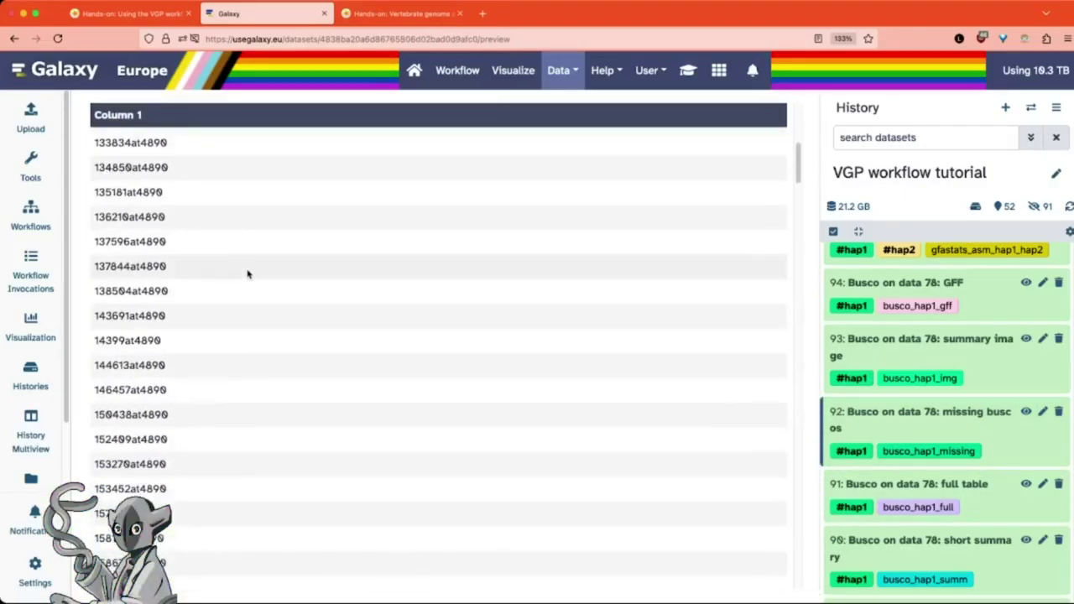
{"action": "scroll", "coordinate": [246, 272], "scroll_direction": "up", "scroll_amount": 9}
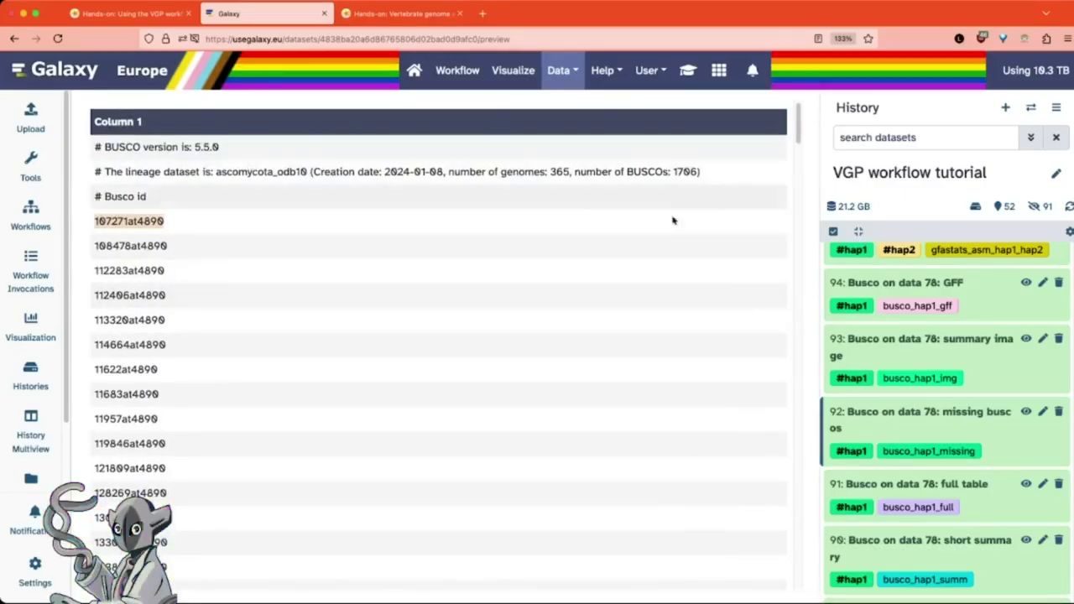
- Display the hap1 Busco summary image again, followed by the GFF output, and examine the gene annotation rows
{"action": "scroll", "coordinate": [993, 385], "scroll_direction": "up", "scroll_amount": 1}
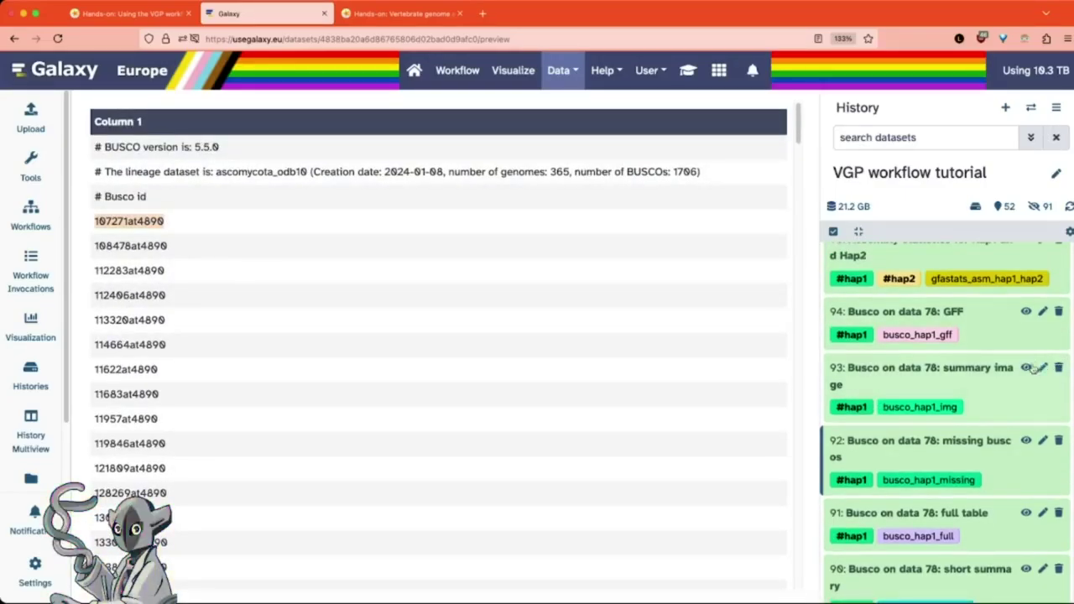
{"action": "left_click", "coordinate": [1026, 368]}
{"action": "scroll", "coordinate": [1027, 369], "scroll_direction": "up", "scroll_amount": 1}
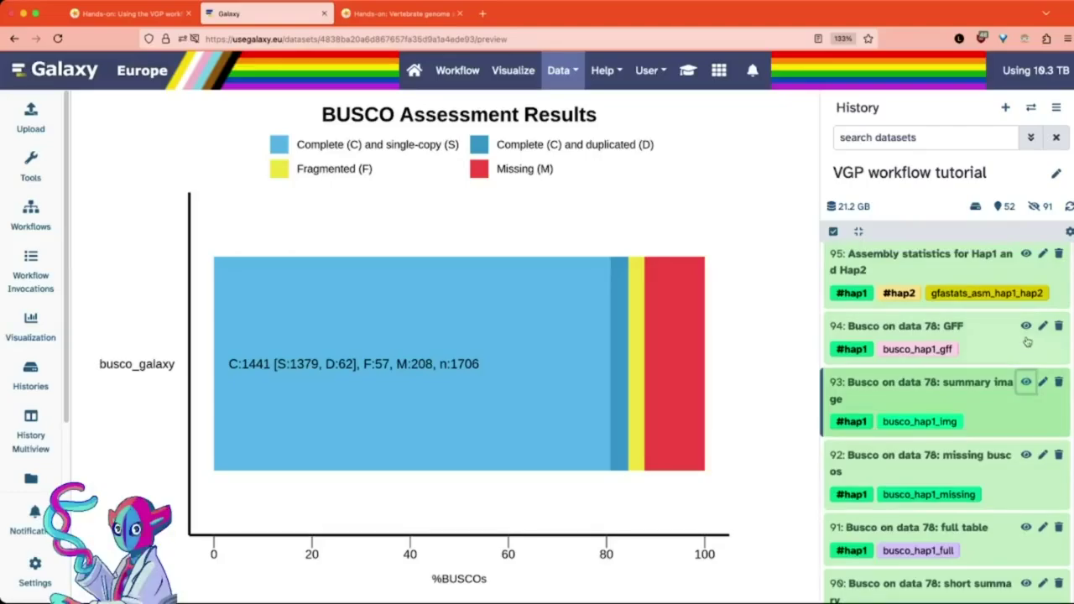
{"action": "left_click", "coordinate": [1027, 326]}
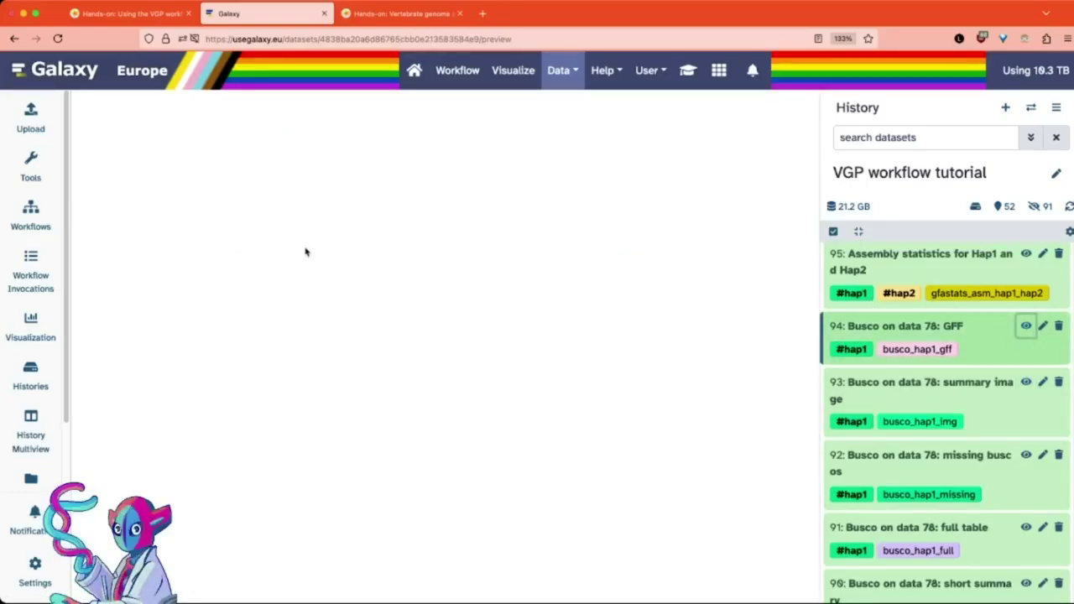
{"action": "scroll", "coordinate": [415, 269], "scroll_direction": "down", "scroll_amount": 5}
{"action": "scroll", "coordinate": [415, 269], "scroll_direction": "up", "scroll_amount": 5}
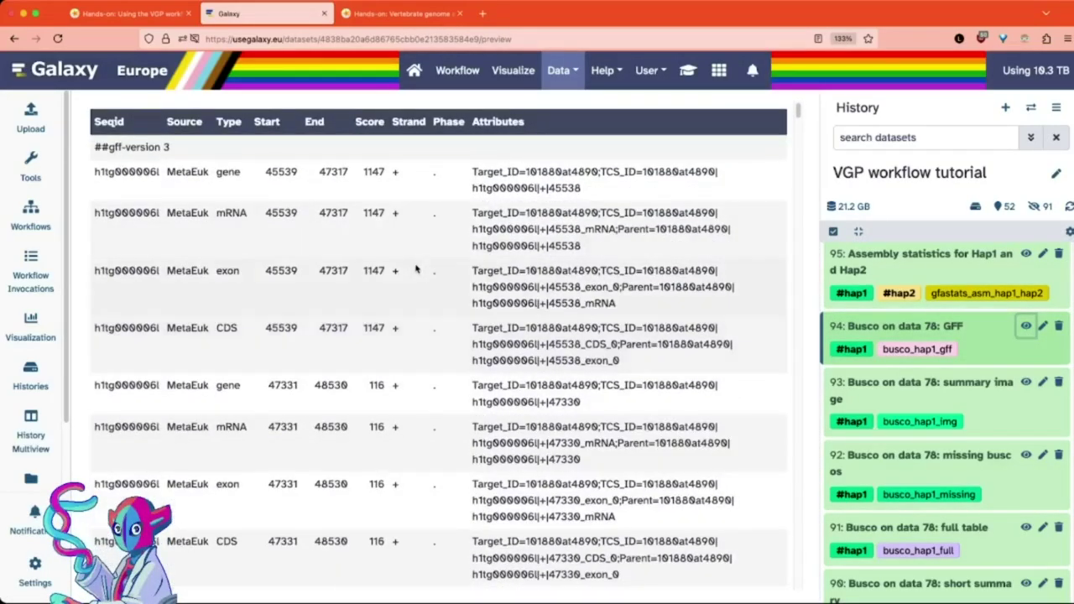
- Revisit the hap1 Busco summary image and short summary, highlighting the ascomycota_odb10 lineage dataset line
{"action": "scroll", "coordinate": [1017, 366], "scroll_direction": "down", "scroll_amount": 1}
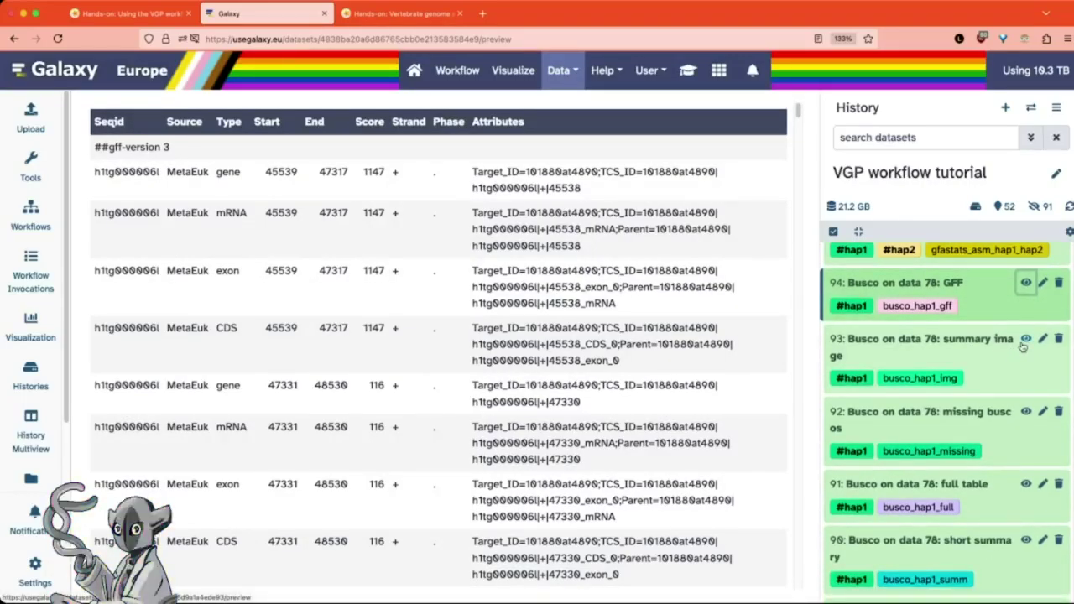
{"action": "left_click", "coordinate": [1024, 342]}
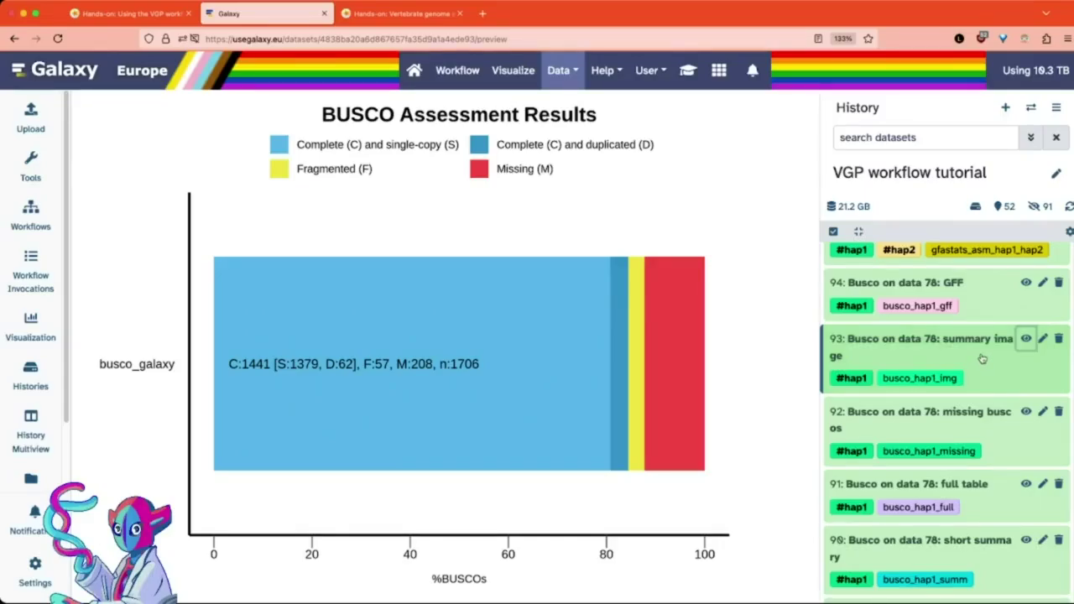
{"action": "scroll", "coordinate": [982, 358], "scroll_direction": "down", "scroll_amount": 2}
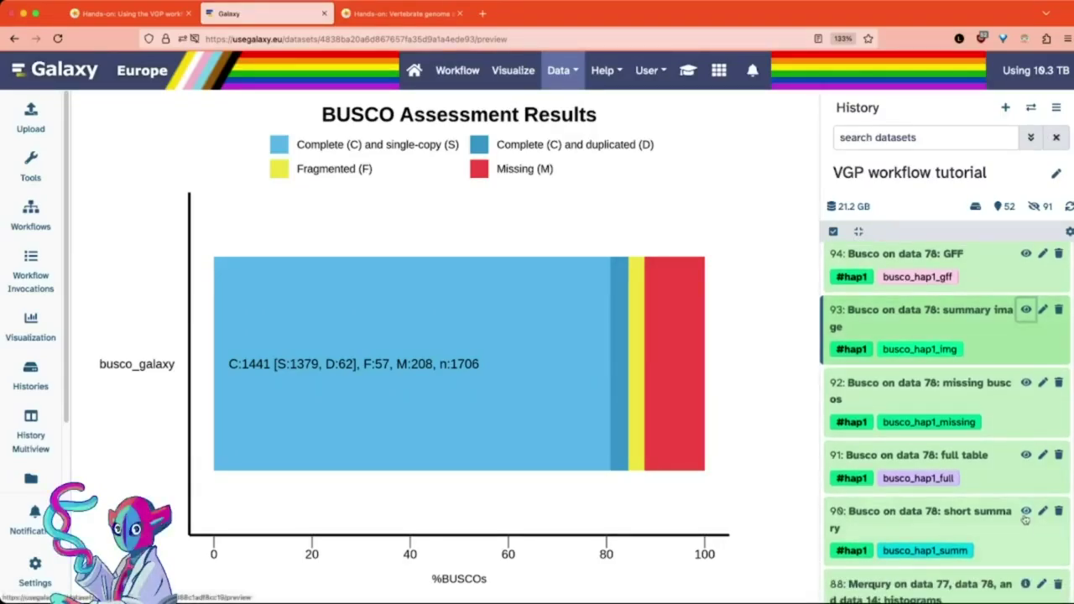
{"action": "left_click", "coordinate": [1025, 513]}
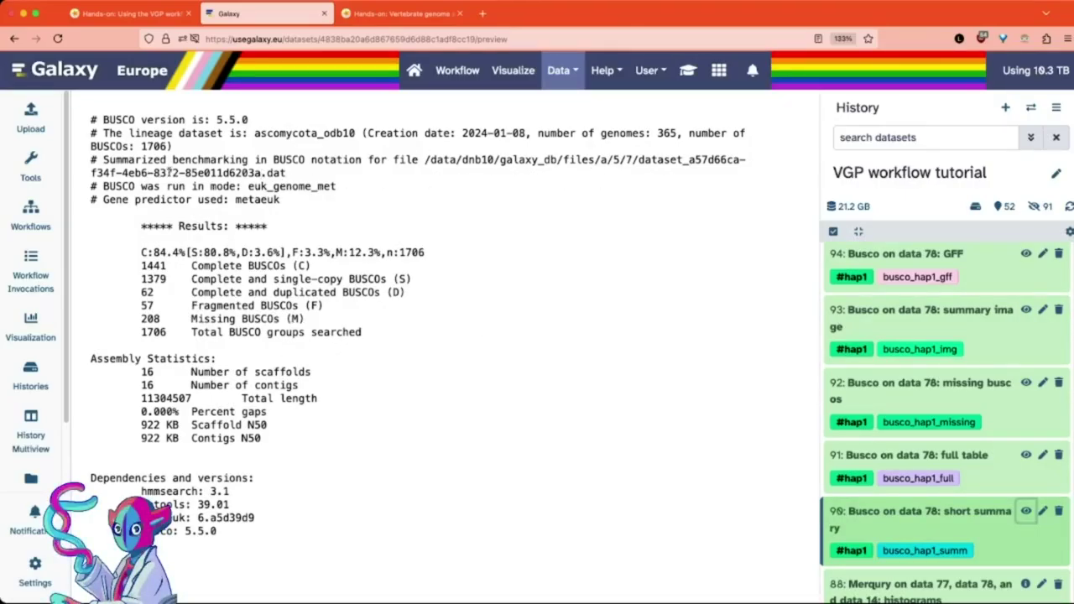
{"action": "left_click_drag", "start_coordinate": [131, 134], "coordinate": [395, 135]}
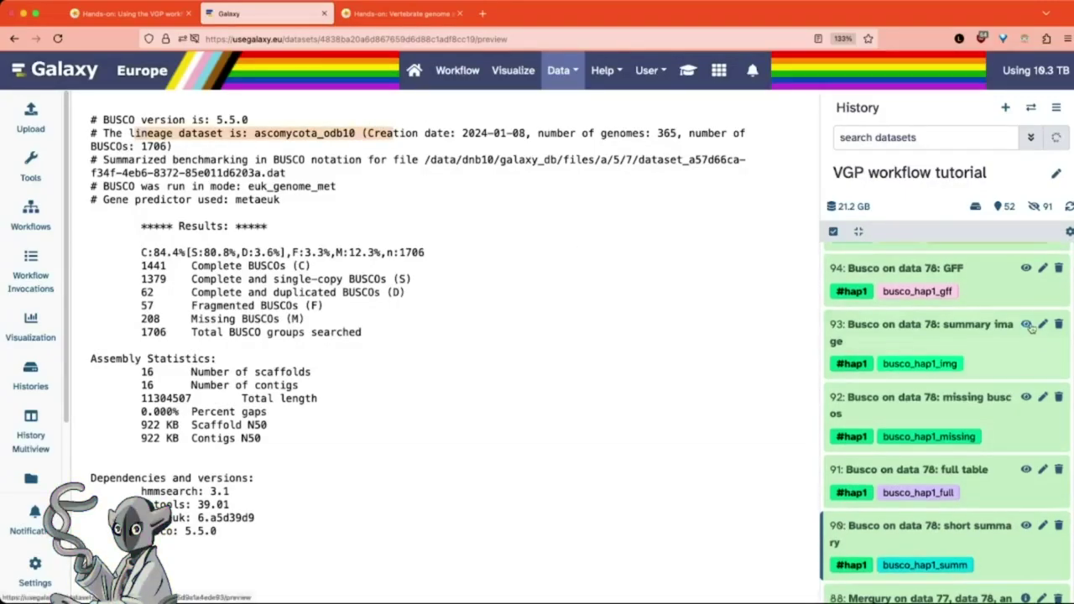
- Bring the hap1 Busco summary image back into view and locate the hap2 Busco outputs in the history
{"action": "left_click", "coordinate": [1026, 325]}
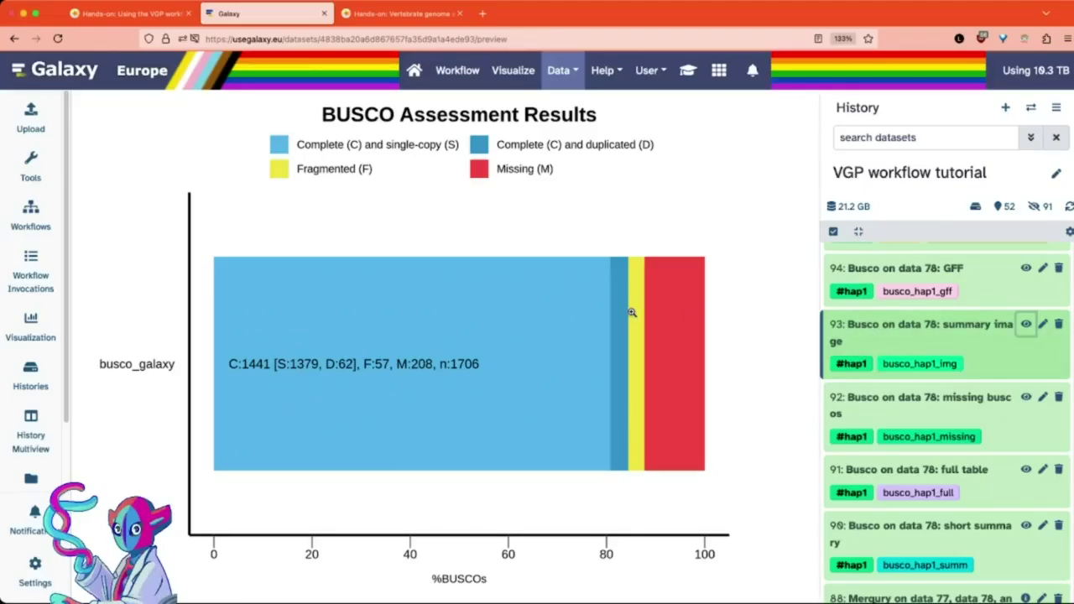
{"action": "scroll", "coordinate": [973, 346], "scroll_direction": "down", "scroll_amount": 1}
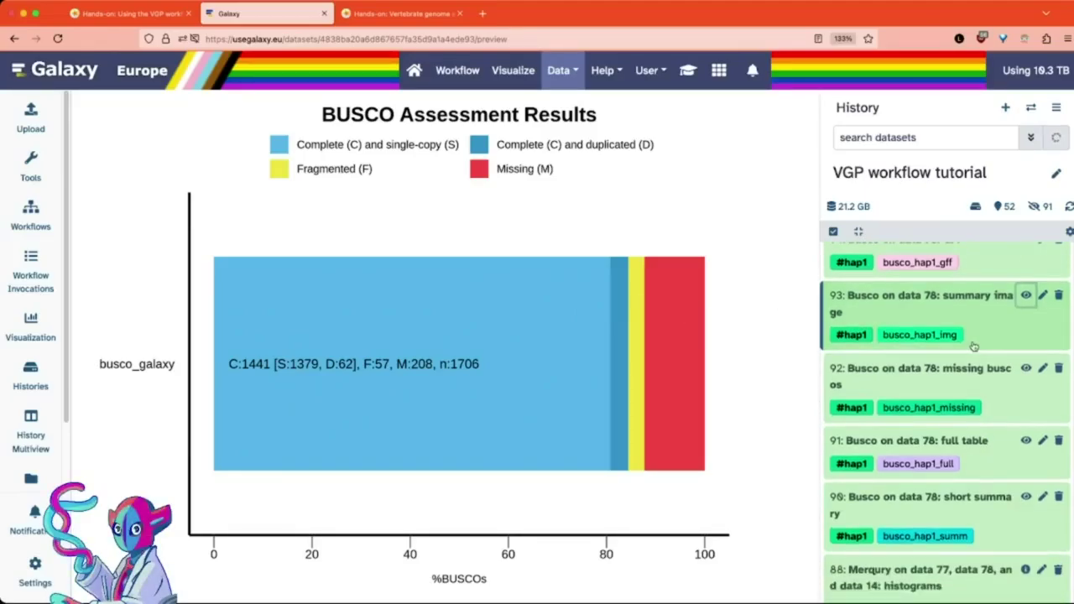
{"action": "scroll", "coordinate": [974, 346], "scroll_direction": "down", "scroll_amount": 10}
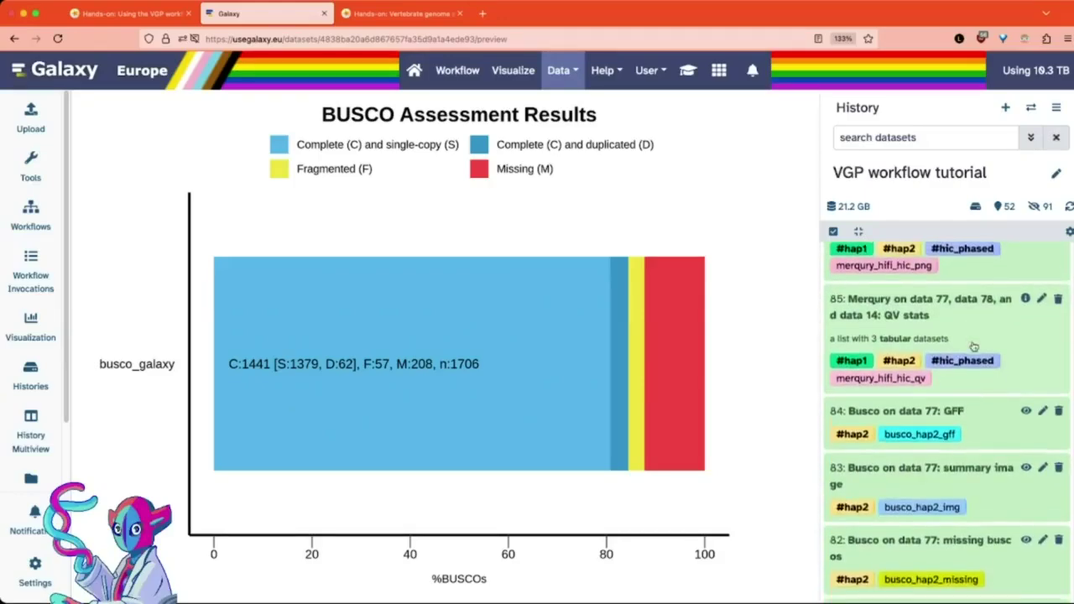
- Display the hap2 Busco summary image and compare it with the Figure 5 composite in the VGP workflow tutorial
{"action": "scroll", "coordinate": [974, 345], "scroll_direction": "down", "scroll_amount": 3}
{"action": "left_click", "coordinate": [1025, 400]}
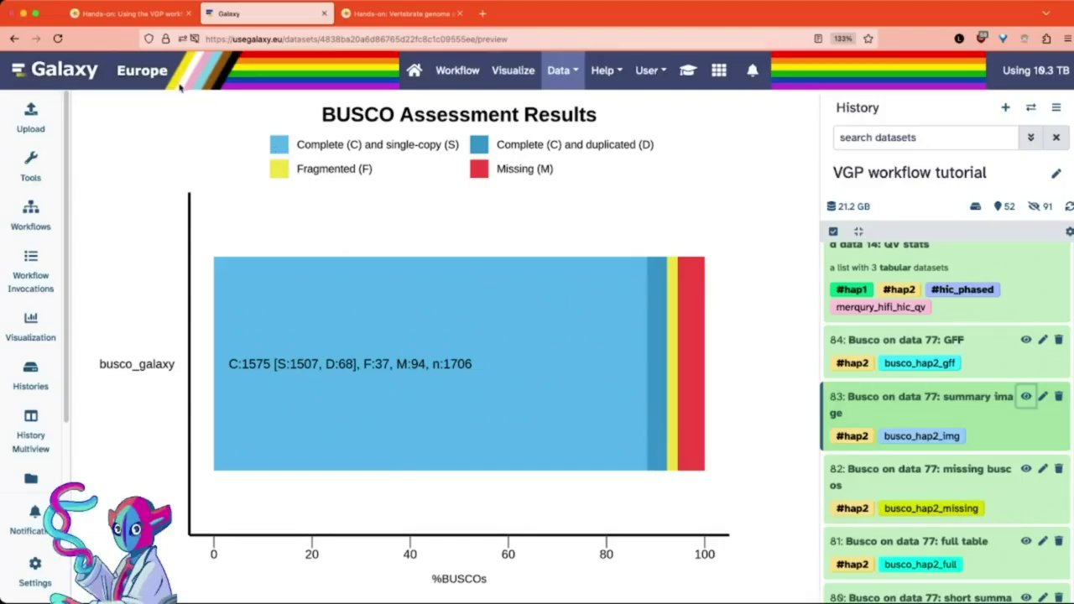
{"action": "left_click", "coordinate": [157, 26]}
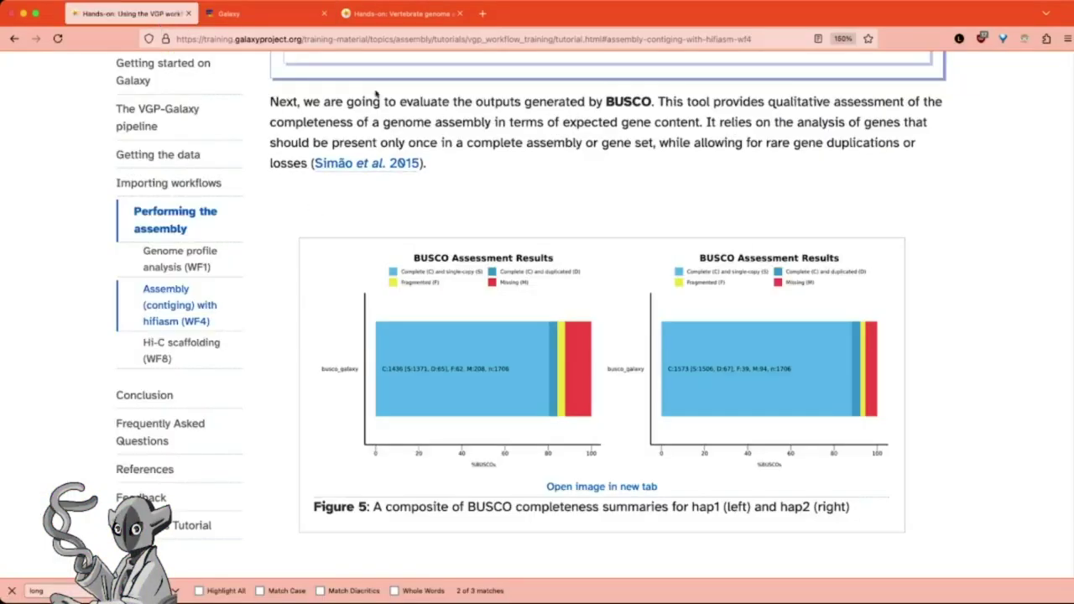
{"action": "scroll", "coordinate": [966, 386], "scroll_direction": "down", "scroll_amount": 1}
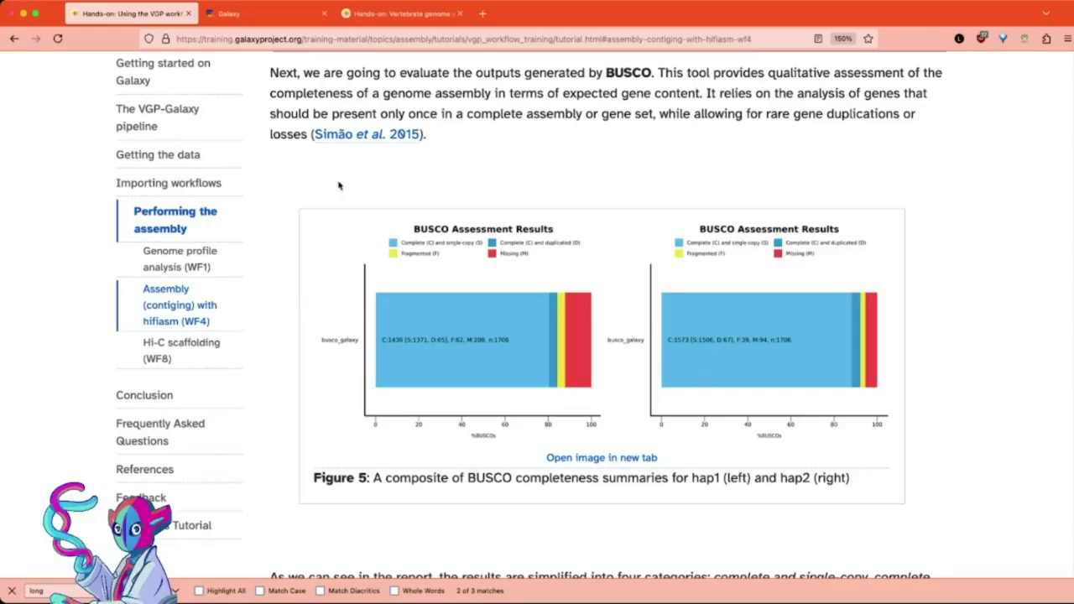
- Close the page search and read the tutorial's description of the four BUSCO result categories and the questions about hap1
{"action": "scroll", "coordinate": [815, 202], "scroll_direction": "down", "scroll_amount": 3}
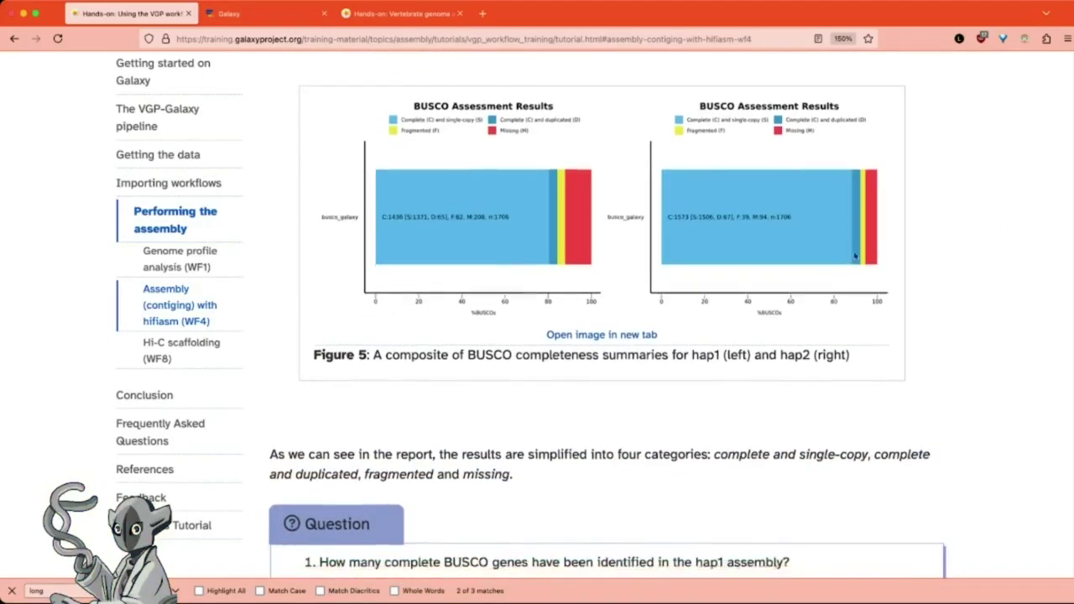
{"action": "scroll", "coordinate": [855, 256], "scroll_direction": "down", "scroll_amount": 4}
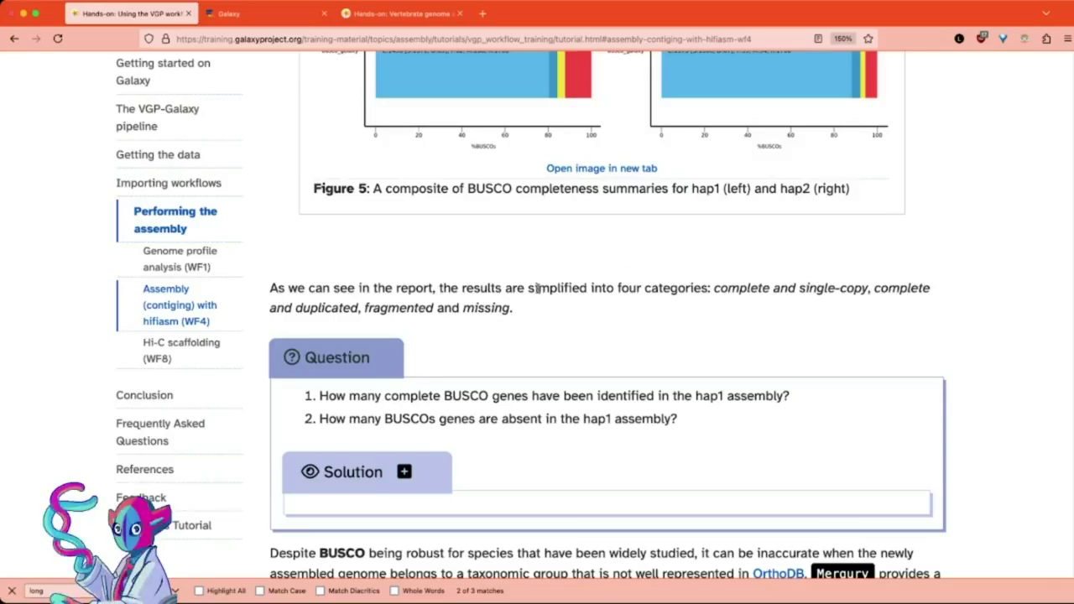
{"action": "key", "text": "Escape"}
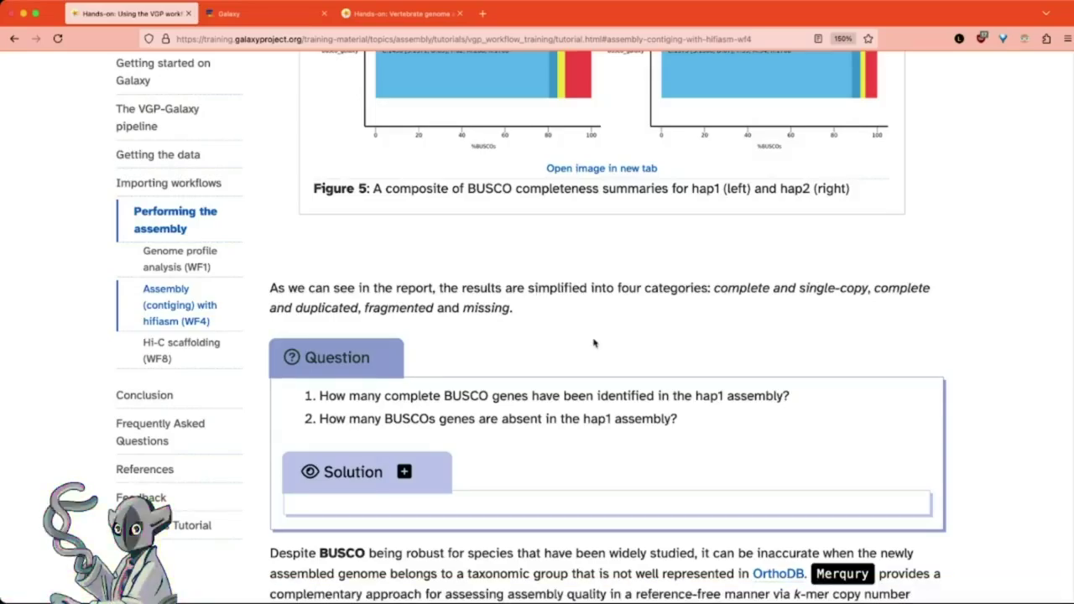
{"action": "scroll", "coordinate": [499, 400], "scroll_direction": "down", "scroll_amount": 1}
{"action": "scroll", "coordinate": [498, 400], "scroll_direction": "down", "scroll_amount": 3}
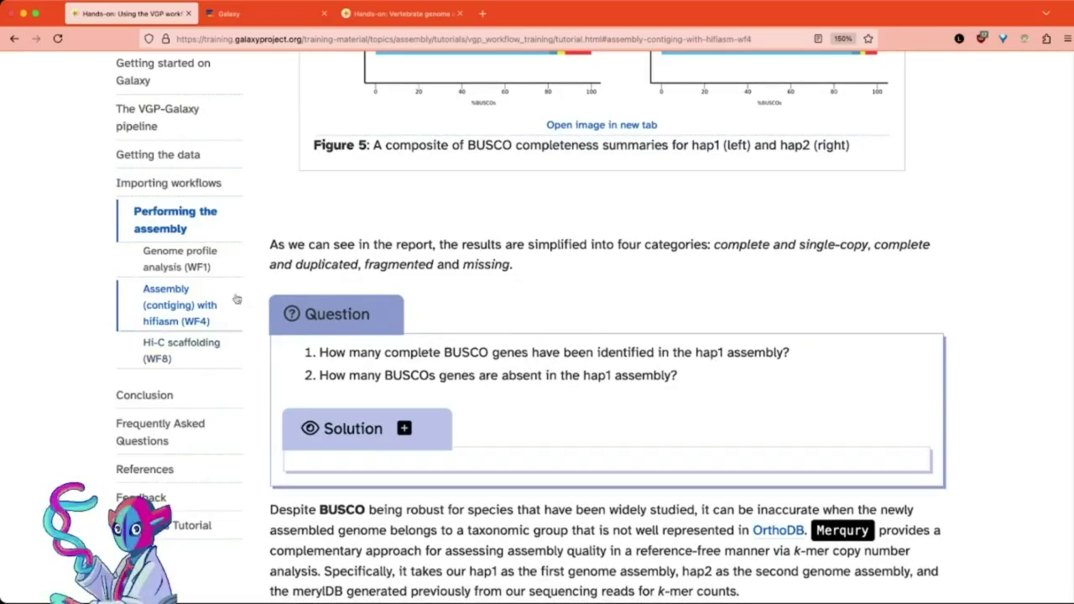
- Return to the Galaxy history and display the hap1 Busco summary image
{"action": "left_click", "coordinate": [280, 14]}
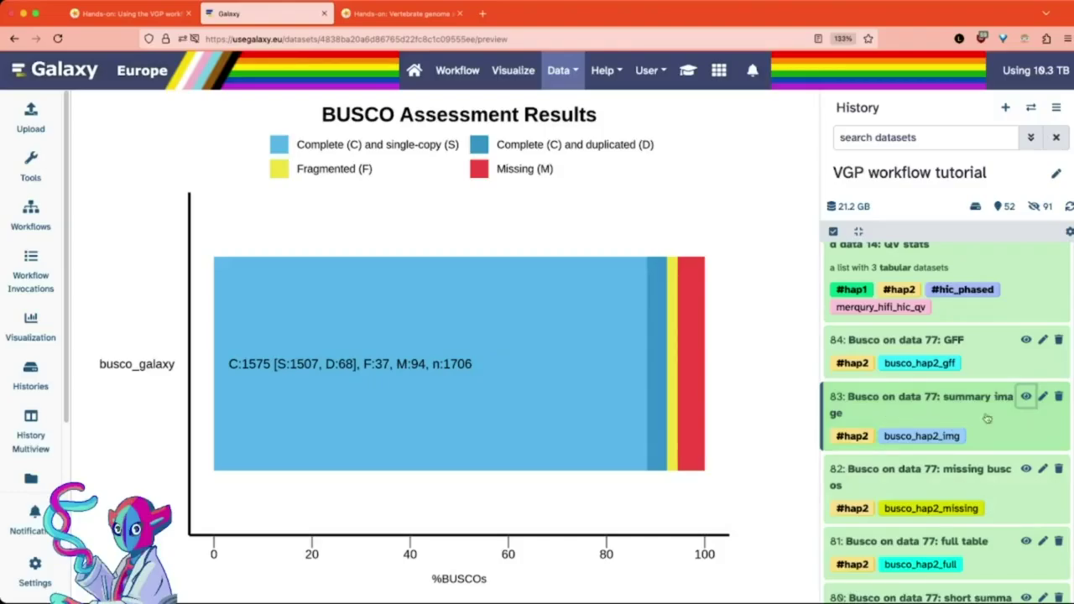
{"action": "scroll", "coordinate": [963, 418], "scroll_direction": "up", "scroll_amount": 1}
{"action": "scroll", "coordinate": [964, 417], "scroll_direction": "up", "scroll_amount": 10}
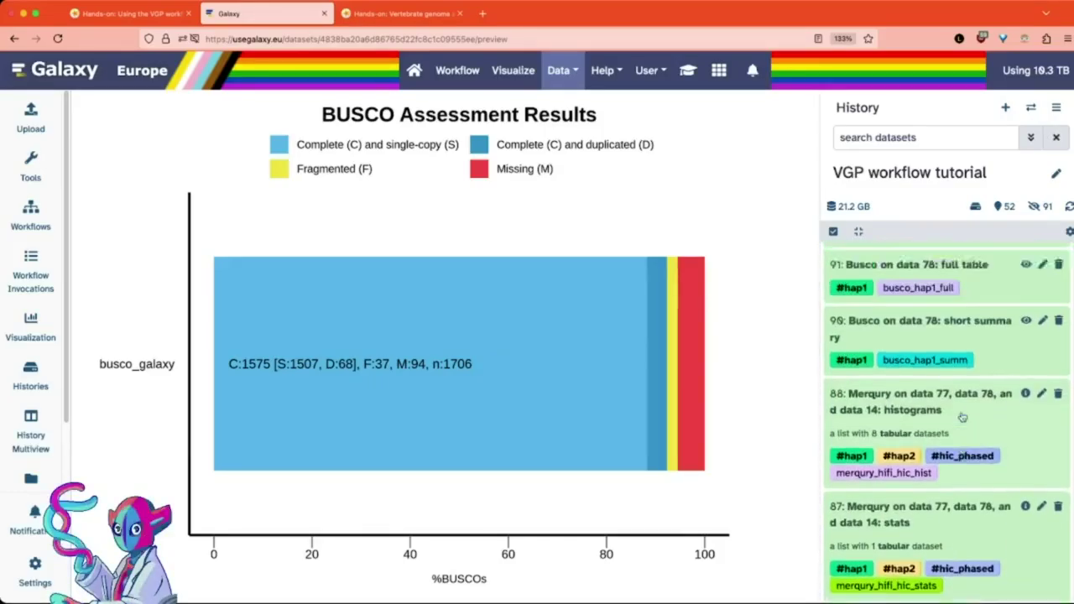
{"action": "scroll", "coordinate": [962, 416], "scroll_direction": "up", "scroll_amount": 5}
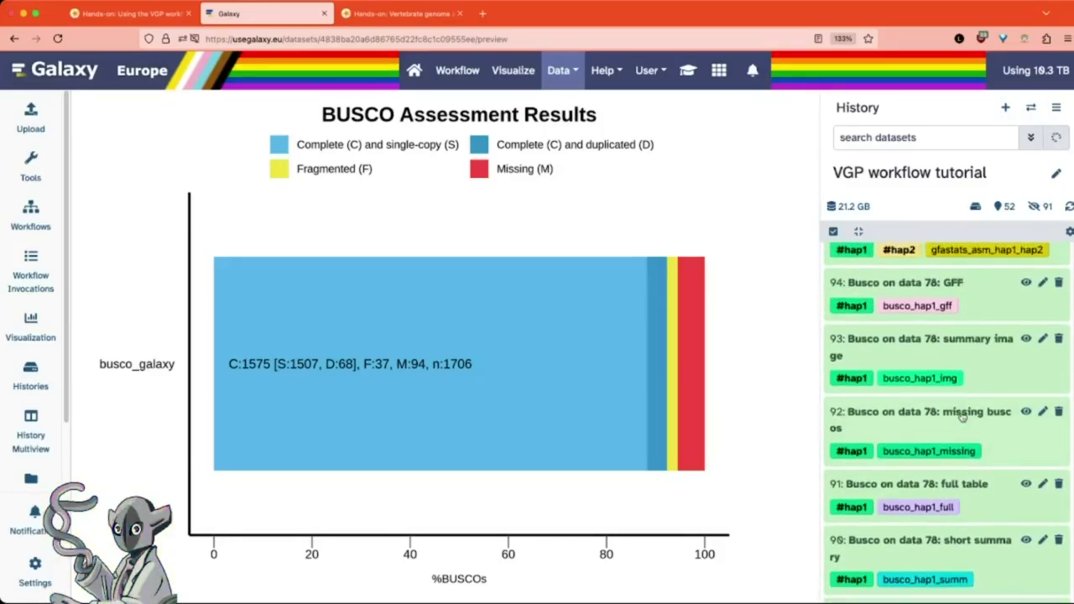
{"action": "left_click", "coordinate": [1025, 353]}
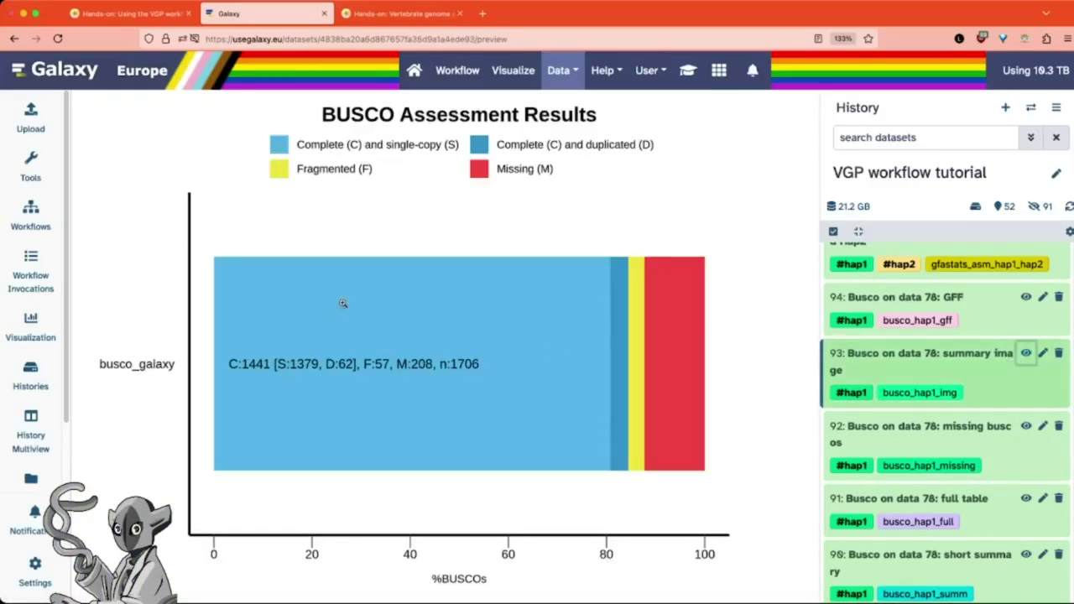
- Check the tutorial's questions on complete and absent hap1 BUSCO genes against the hap1 summary image, and view the Merqury passage below them
{"action": "left_click", "coordinate": [133, 13]}
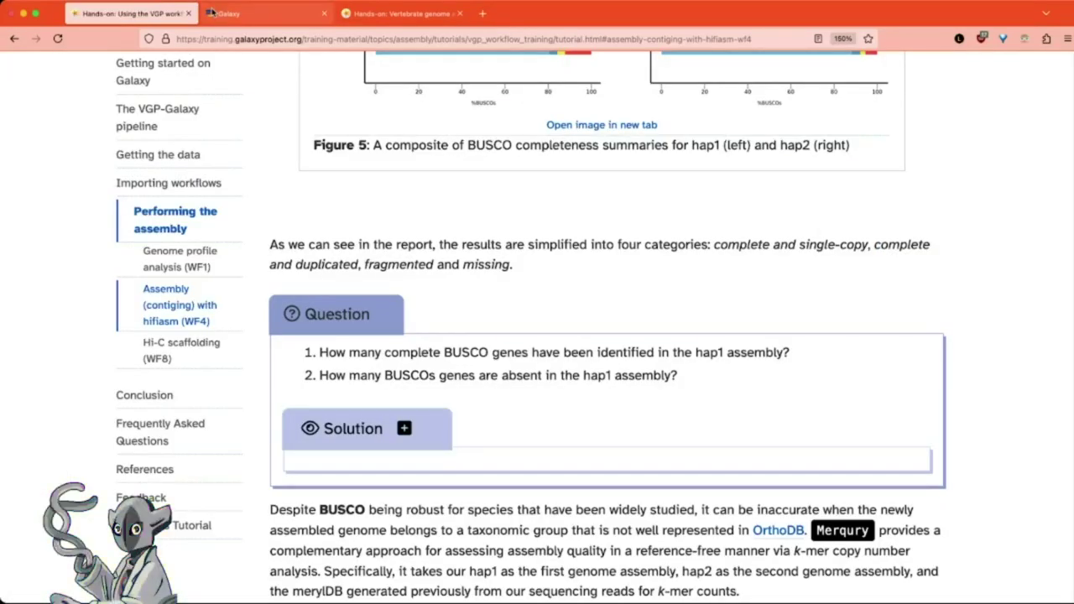
{"action": "left_click", "coordinate": [260, 13]}
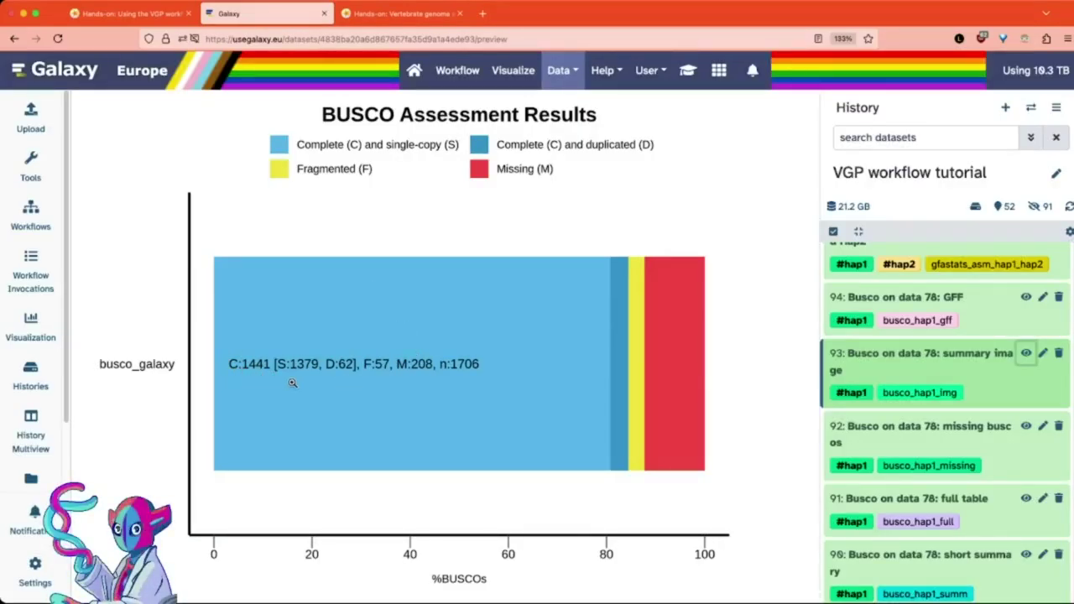
{"action": "left_click", "coordinate": [160, 23]}
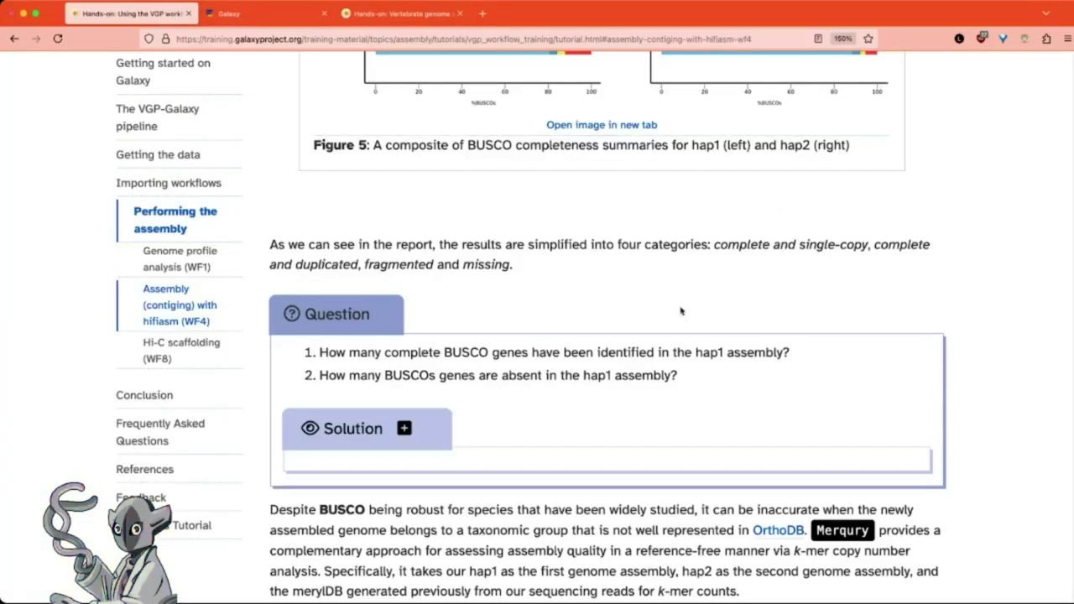
{"action": "left_click_drag", "start_coordinate": [356, 382], "coordinate": [677, 377]}
{"action": "left_click", "coordinate": [677, 377]}
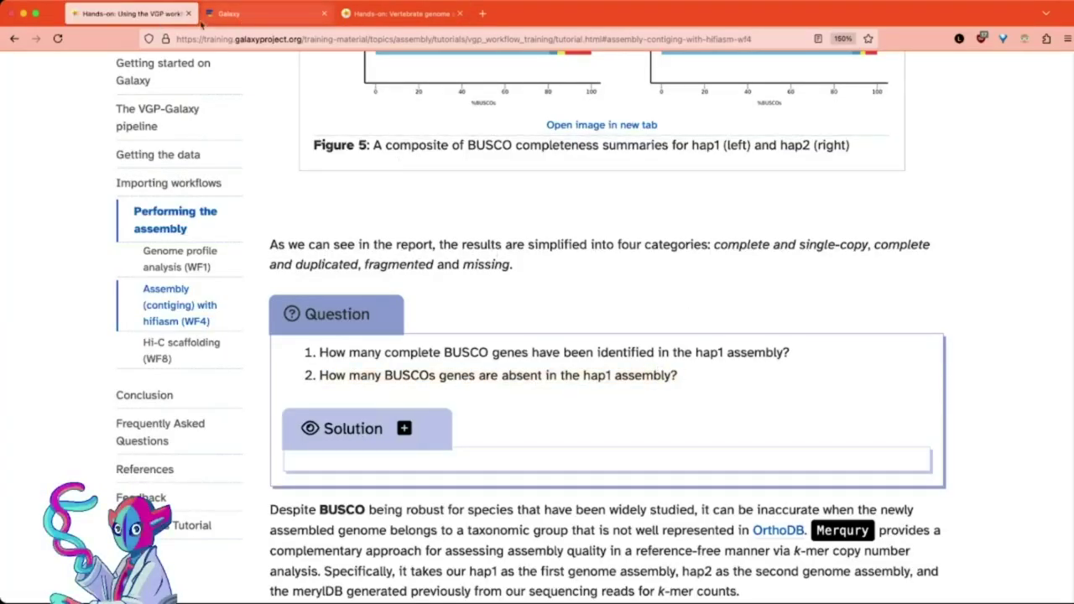
{"action": "left_click", "coordinate": [258, 14]}
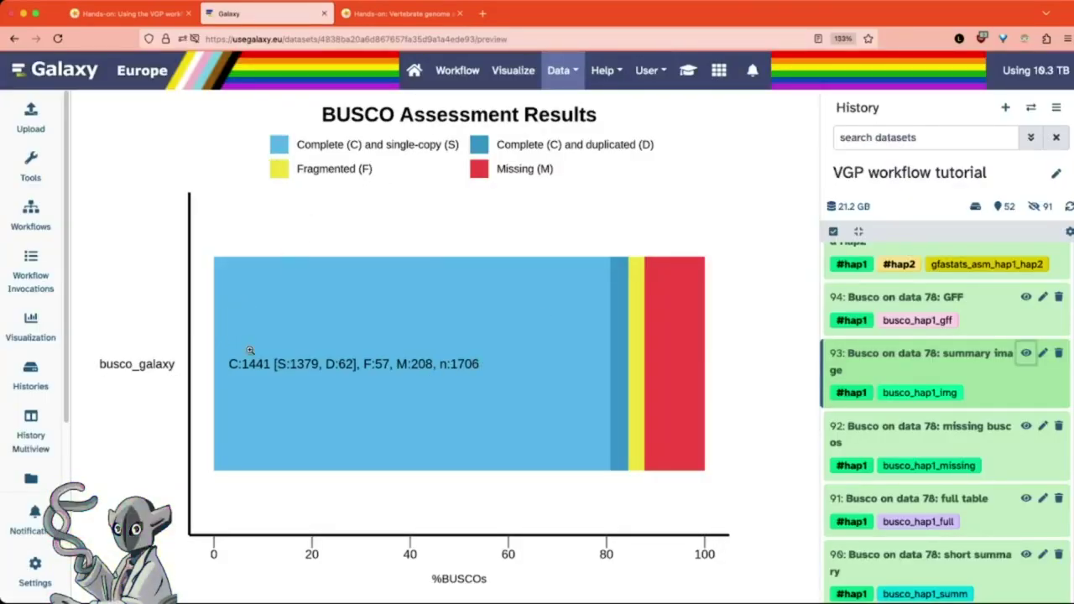
{"action": "left_click", "coordinate": [135, 13]}
{"action": "scroll", "coordinate": [599, 283], "scroll_direction": "down", "scroll_amount": 3}
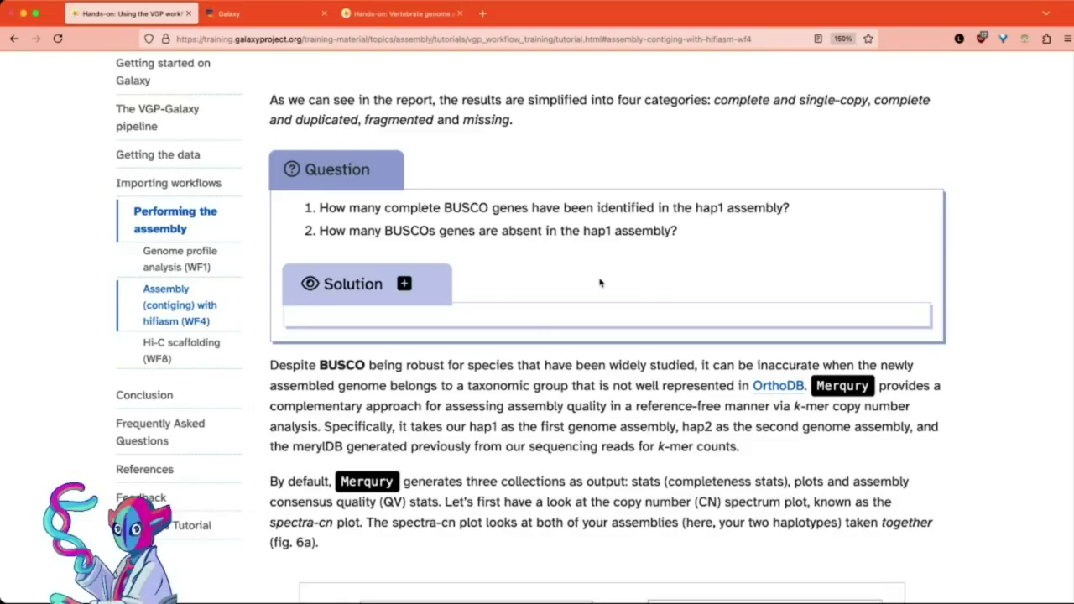
- Expand the hap1 Busco summary image dataset in Galaxy and open its rerun form with the original job parameters
{"action": "left_click", "coordinate": [223, 15]}
{"action": "scroll", "coordinate": [873, 514], "scroll_direction": "down", "scroll_amount": 1}
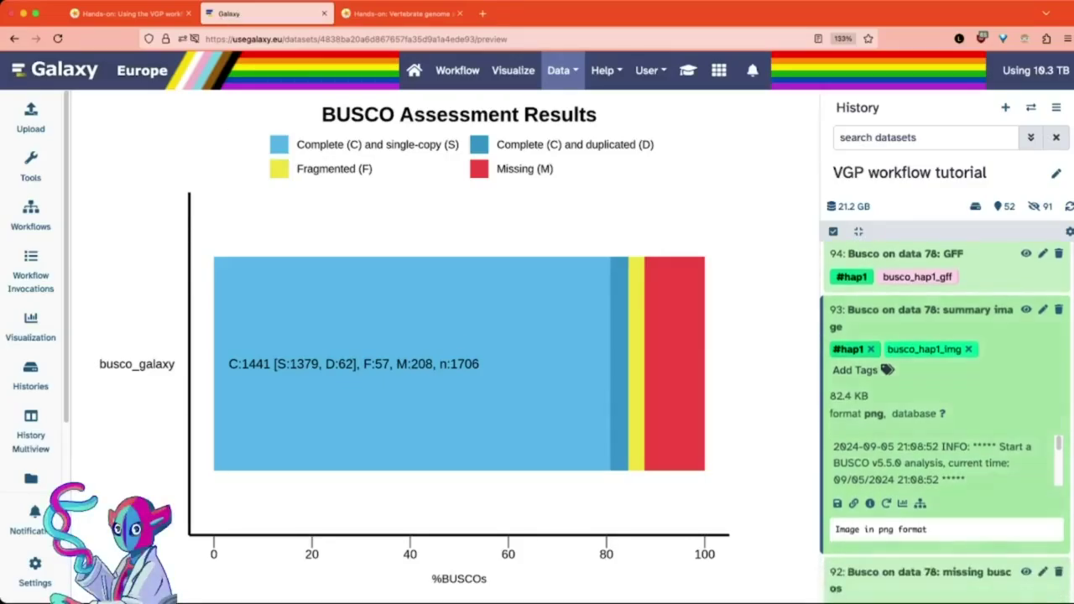
{"action": "left_click", "coordinate": [887, 504]}
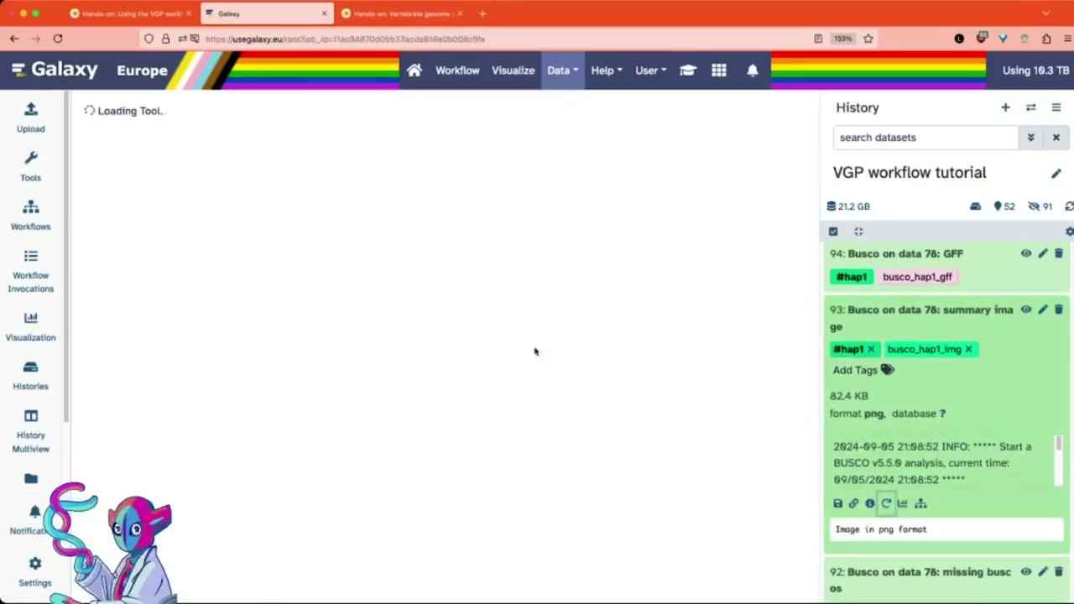
{"action": "scroll", "coordinate": [418, 470], "scroll_direction": "down", "scroll_amount": 5}
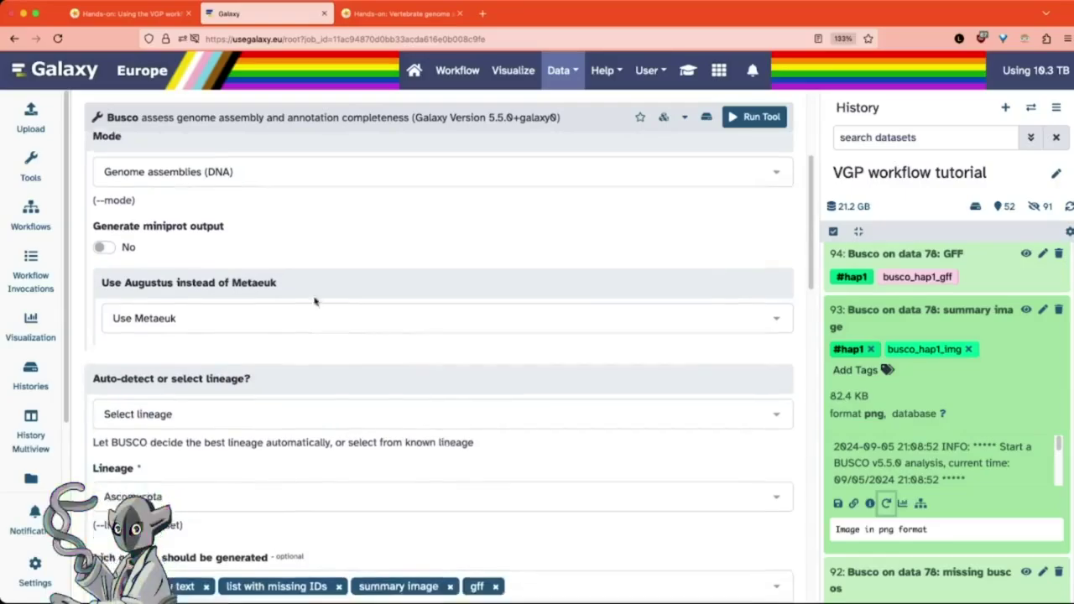
- Browse the available Busco lineage datasets, from Acidobacteria through the Insecta region, and close the list without choosing another lineage
{"action": "scroll", "coordinate": [284, 294], "scroll_direction": "down", "scroll_amount": 2}
{"action": "left_click", "coordinate": [288, 360]}
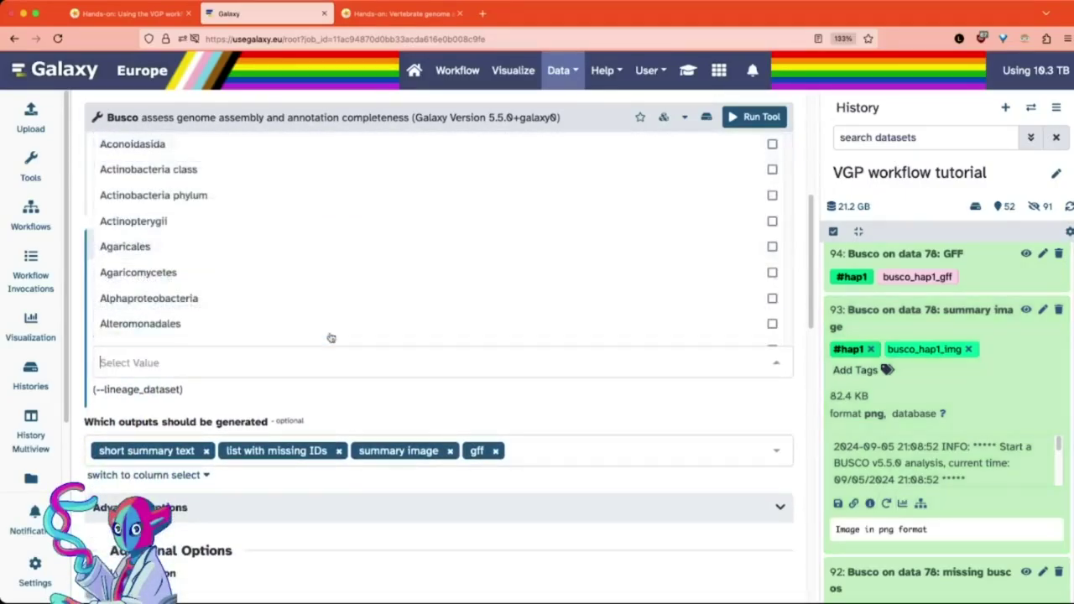
{"action": "scroll", "coordinate": [333, 209], "scroll_direction": "up", "scroll_amount": 2}
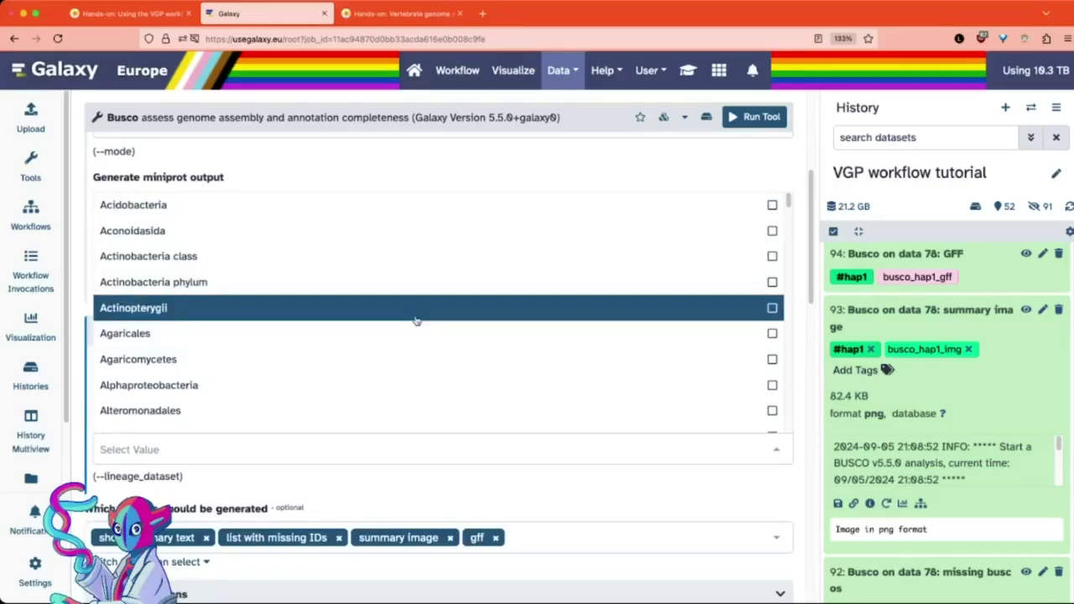
{"action": "scroll", "coordinate": [416, 321], "scroll_direction": "down", "scroll_amount": 1}
{"action": "scroll", "coordinate": [416, 322], "scroll_direction": "down", "scroll_amount": 6}
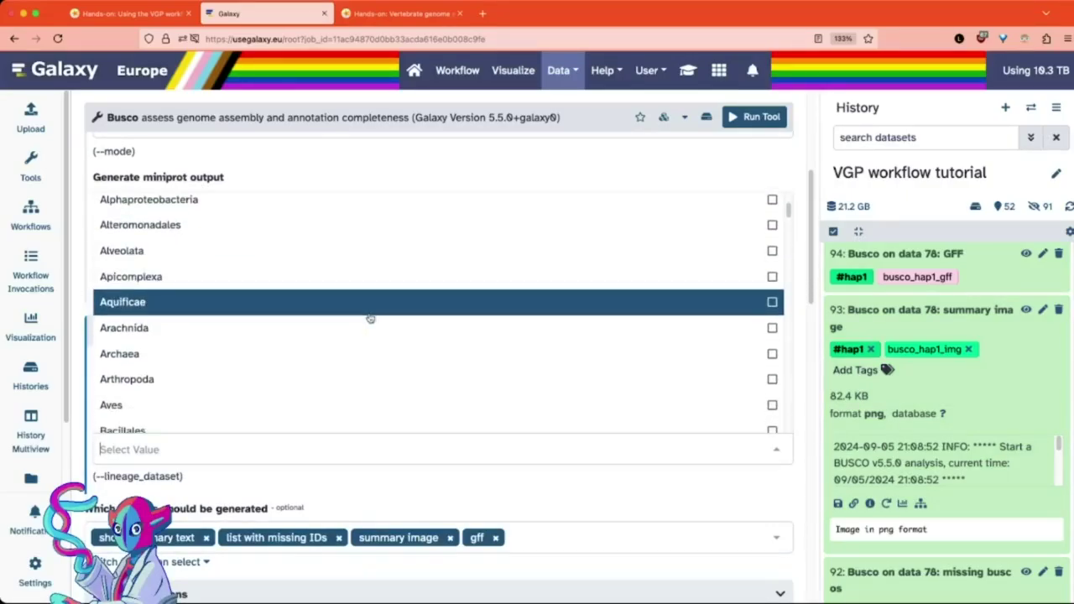
{"action": "scroll", "coordinate": [269, 310], "scroll_direction": "down", "scroll_amount": 15}
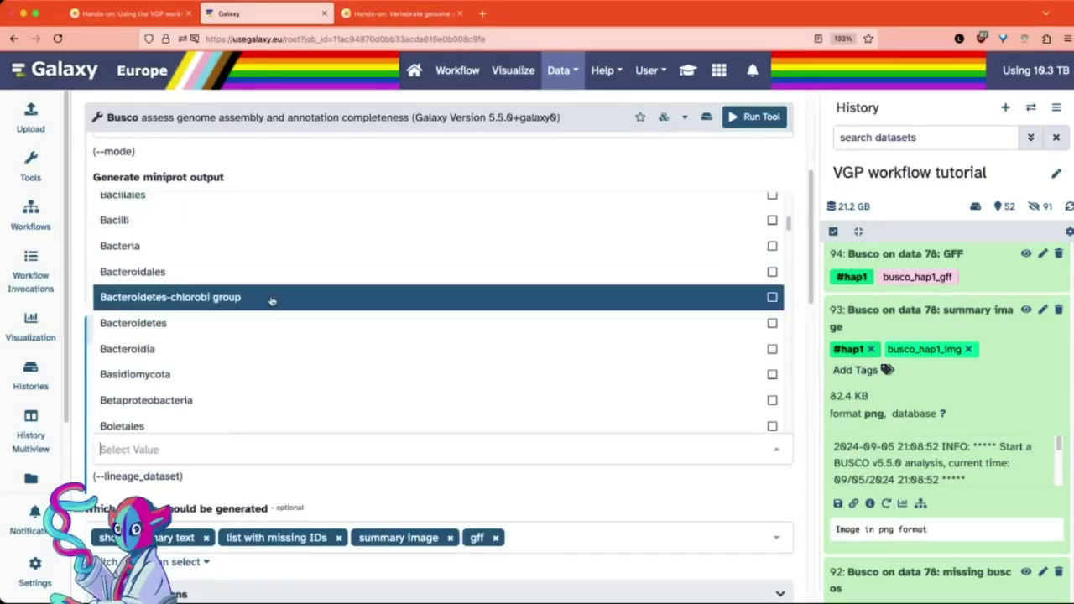
{"action": "scroll", "coordinate": [308, 291], "scroll_direction": "down", "scroll_amount": 5}
{"action": "scroll", "coordinate": [308, 292], "scroll_direction": "up", "scroll_amount": 20}
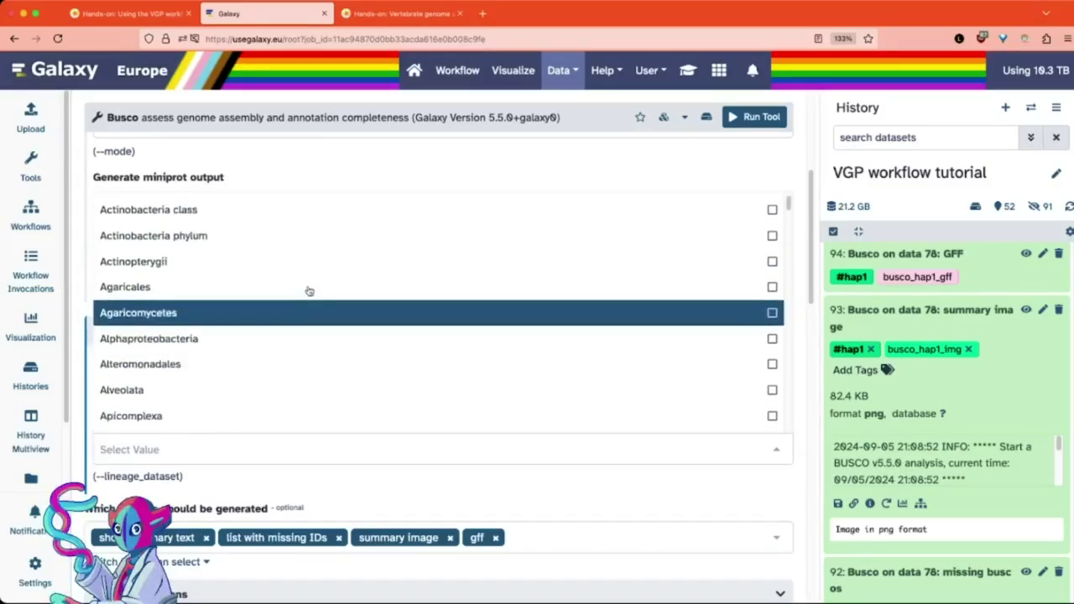
{"action": "scroll", "coordinate": [308, 291], "scroll_direction": "down", "scroll_amount": 7}
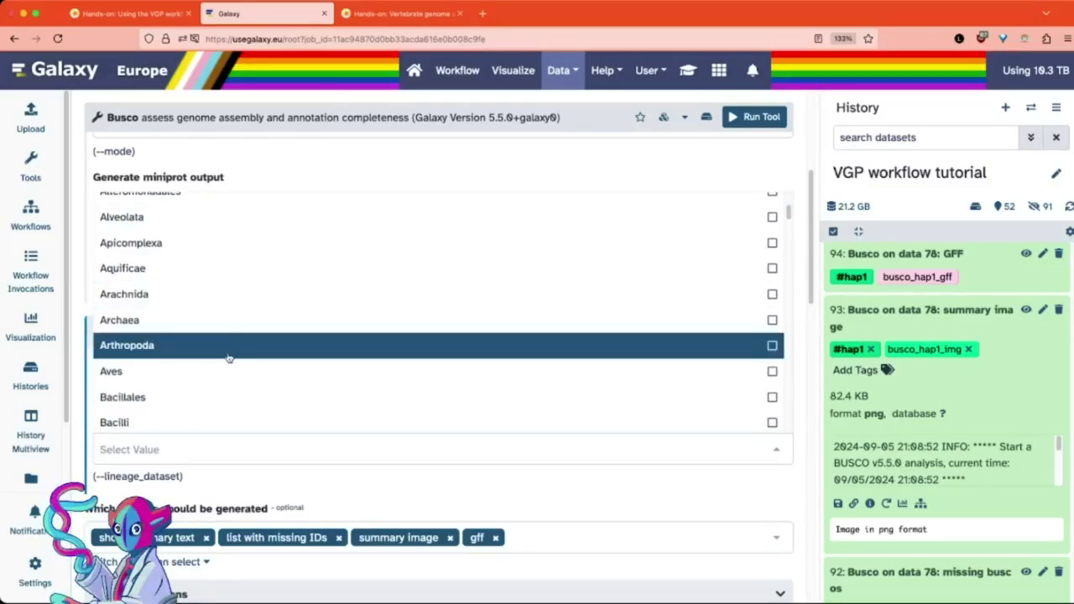
{"action": "scroll", "coordinate": [216, 370], "scroll_direction": "down", "scroll_amount": 12}
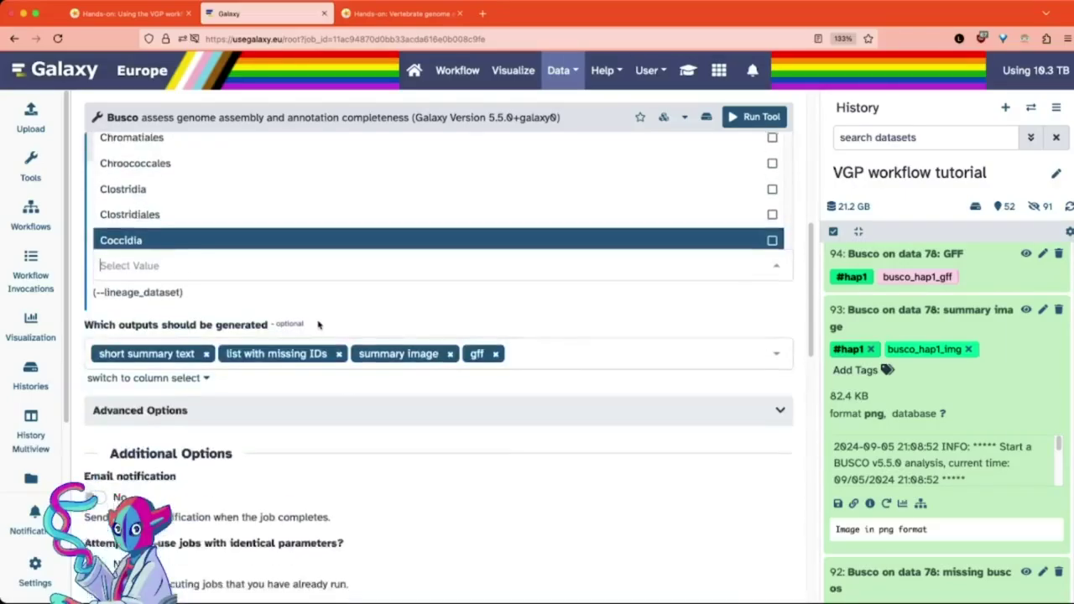
{"action": "scroll", "coordinate": [318, 354], "scroll_direction": "up", "scroll_amount": 10}
{"action": "scroll", "coordinate": [318, 355], "scroll_direction": "down", "scroll_amount": 10}
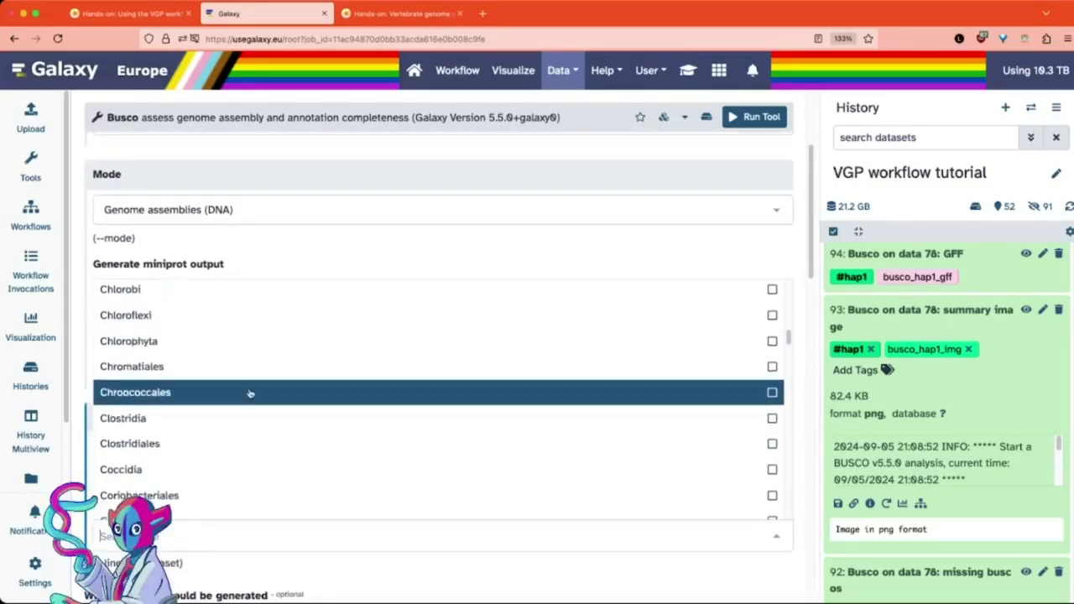
{"action": "scroll", "coordinate": [258, 393], "scroll_direction": "down", "scroll_amount": 10}
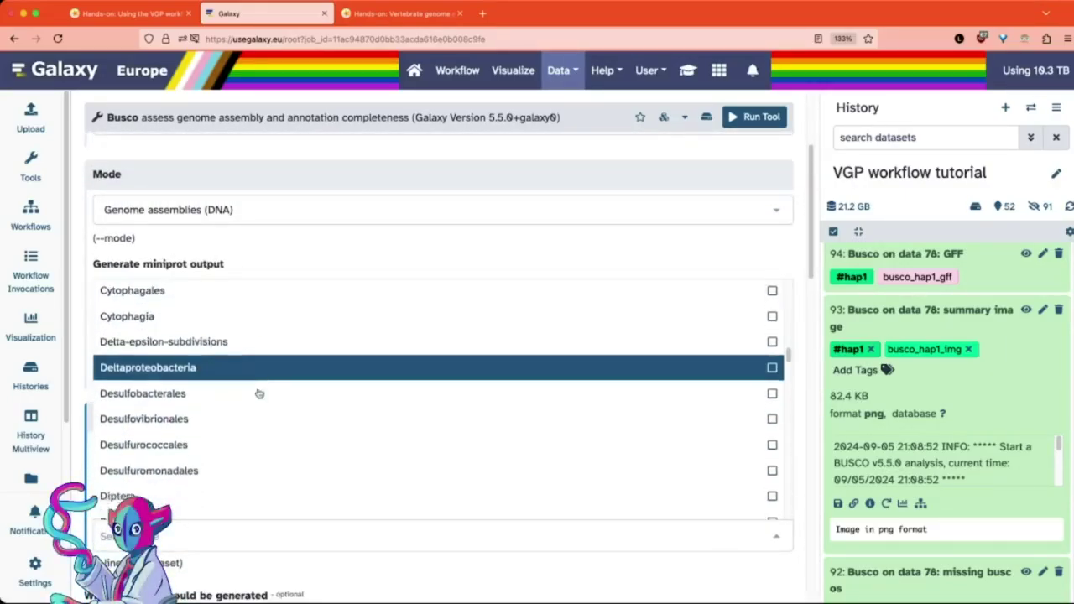
{"action": "scroll", "coordinate": [261, 392], "scroll_direction": "down", "scroll_amount": 5}
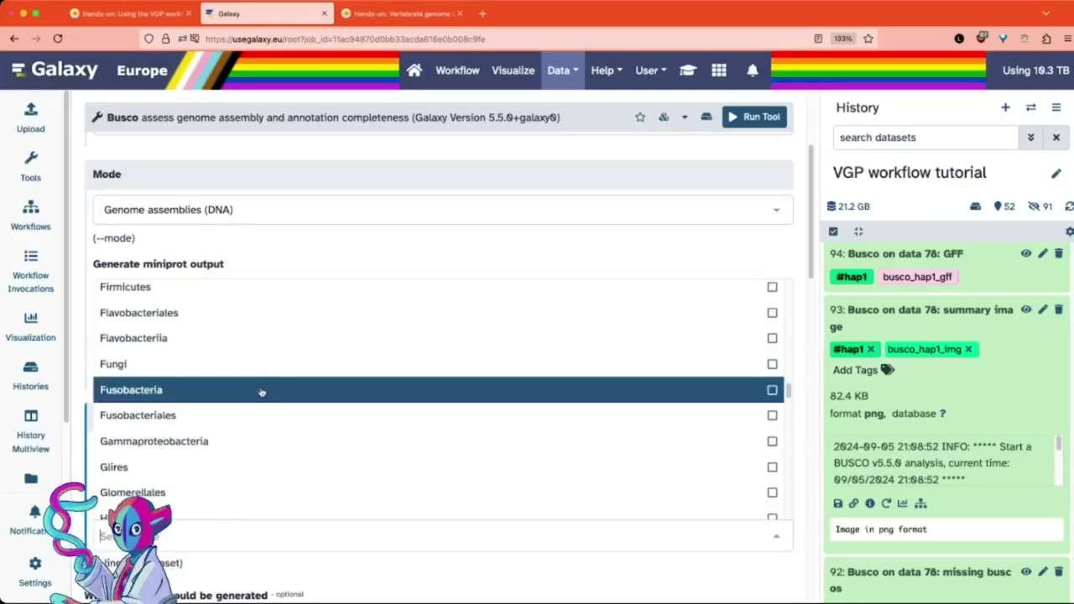
{"action": "scroll", "coordinate": [261, 392], "scroll_direction": "down", "scroll_amount": 10}
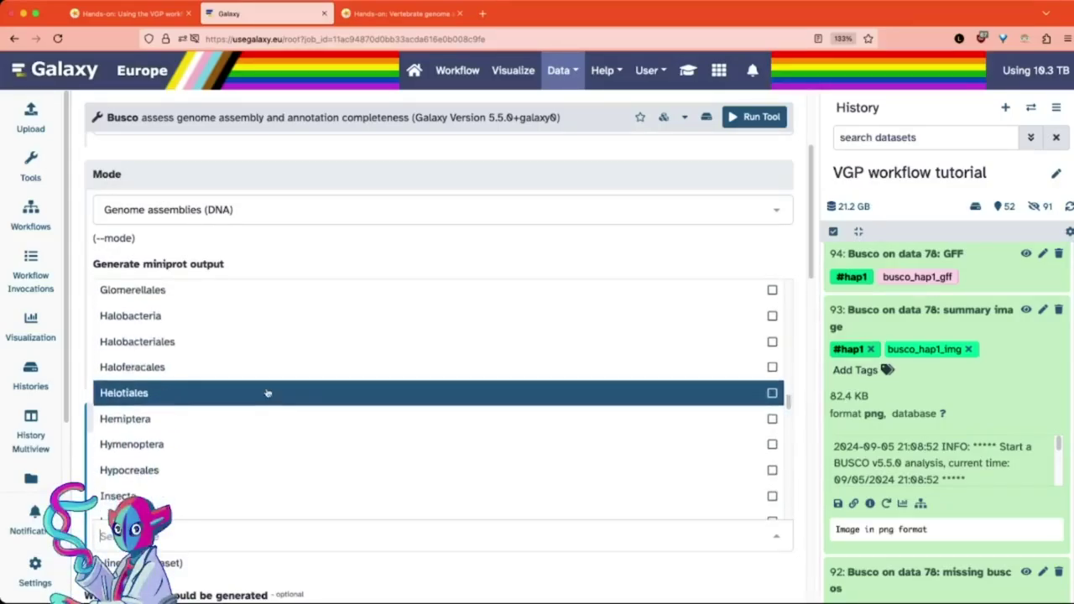
{"action": "scroll", "coordinate": [263, 392], "scroll_direction": "down", "scroll_amount": 3}
{"action": "left_click", "coordinate": [336, 263]}
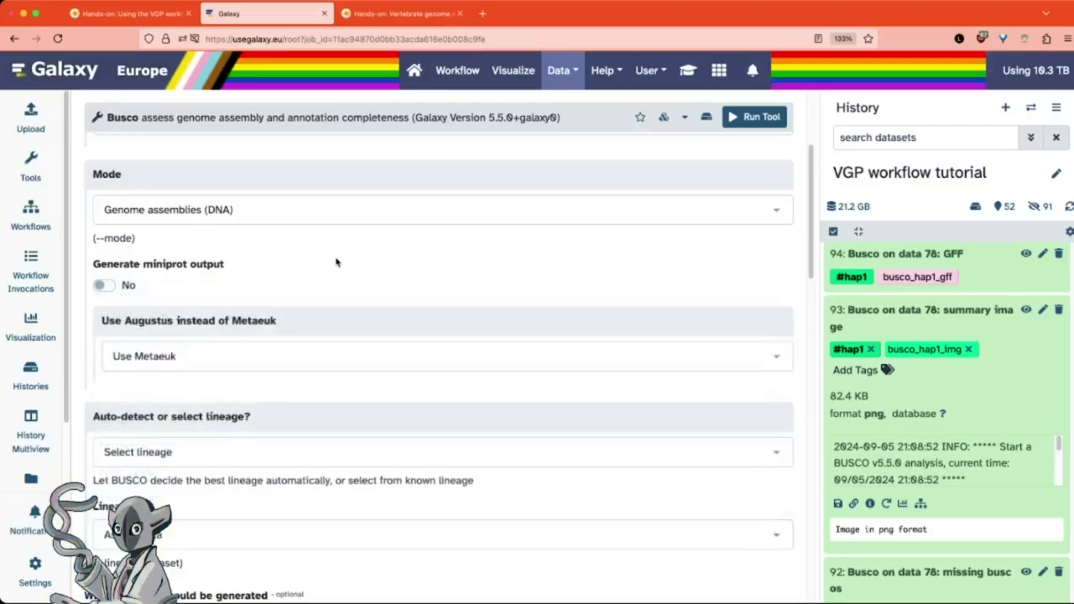
- Review the Busco parameters from the sequences to analyse and lineage data source through the mode and lineage selection
{"action": "scroll", "coordinate": [443, 384], "scroll_direction": "down", "scroll_amount": 1}
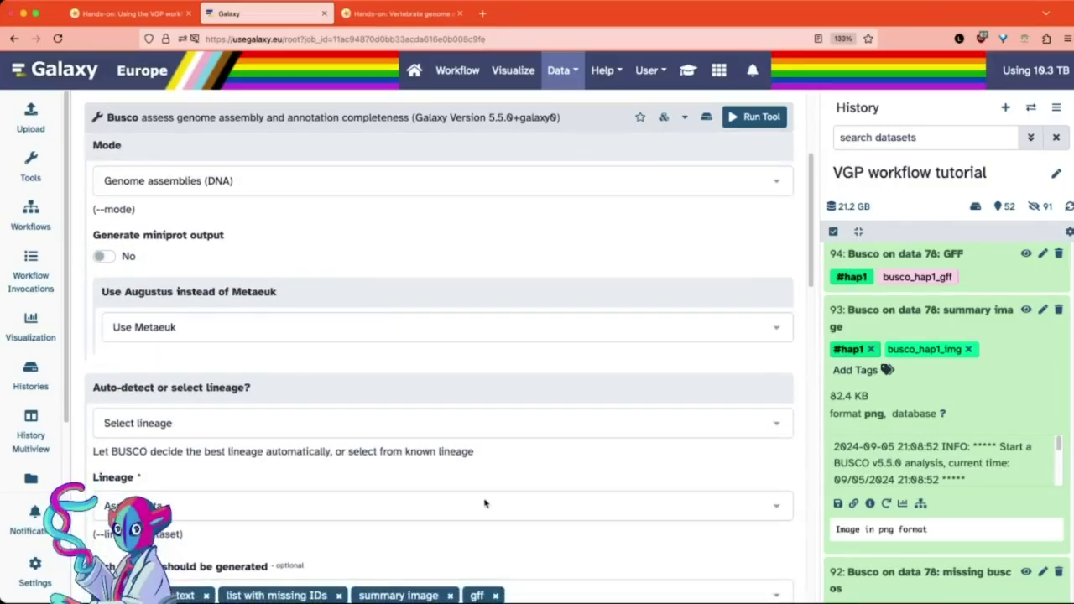
{"action": "scroll", "coordinate": [484, 504], "scroll_direction": "up", "scroll_amount": 5}
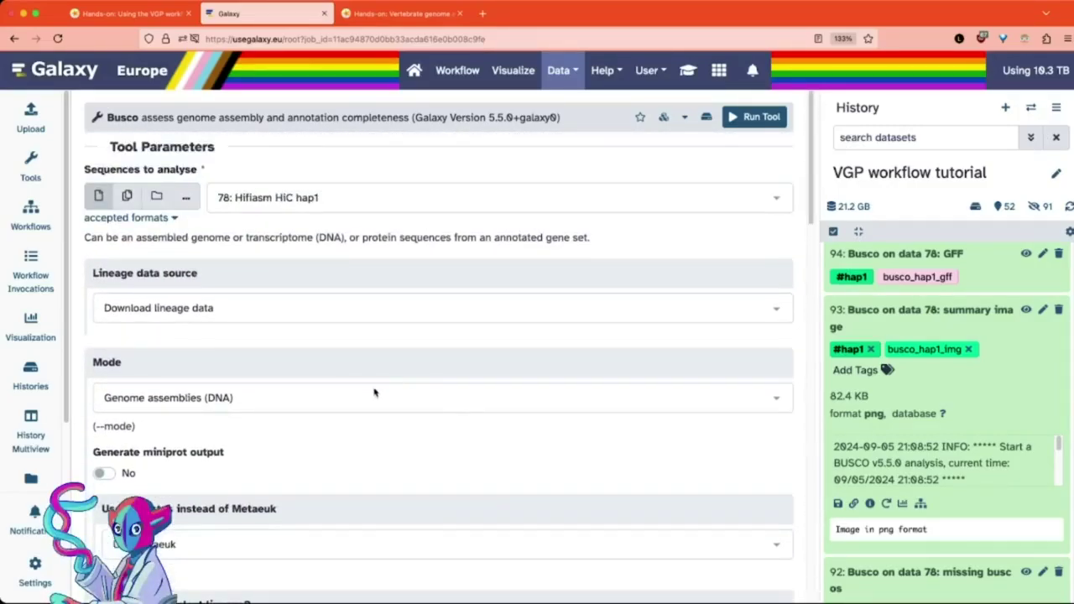
{"action": "scroll", "coordinate": [374, 395], "scroll_direction": "down", "scroll_amount": 5}
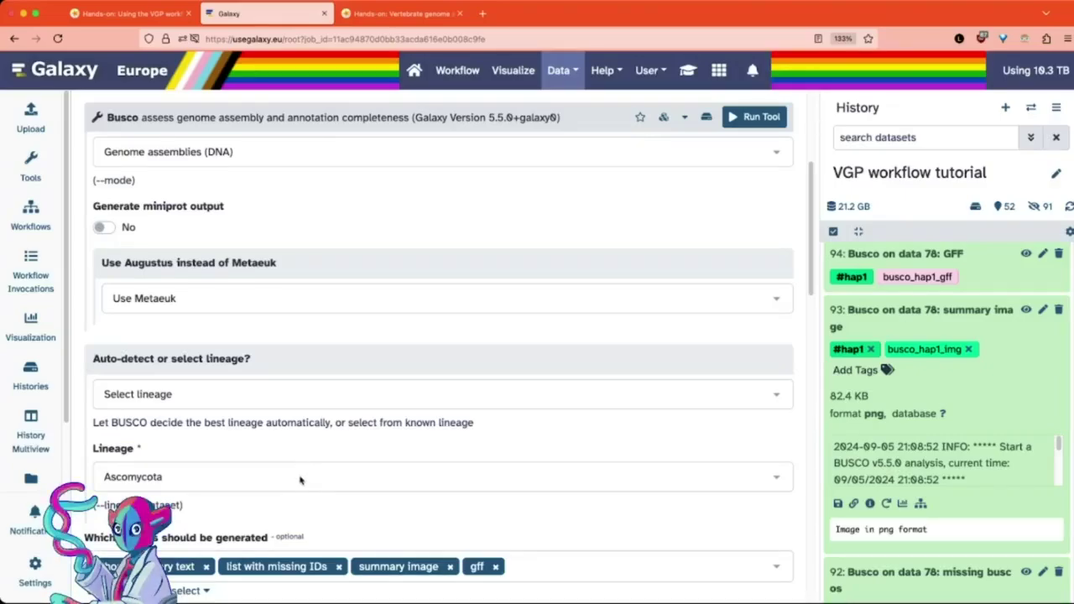
- Switch to the VGP tutorial and read the Merqury section through Figure 6, the CN spectrum plots for the yeast assemblies
{"action": "scroll", "coordinate": [298, 462], "scroll_direction": "up", "scroll_amount": 4}
{"action": "scroll", "coordinate": [300, 479], "scroll_direction": "up", "scroll_amount": 1}
{"action": "key", "text": "ctrl+shift+Tab"}
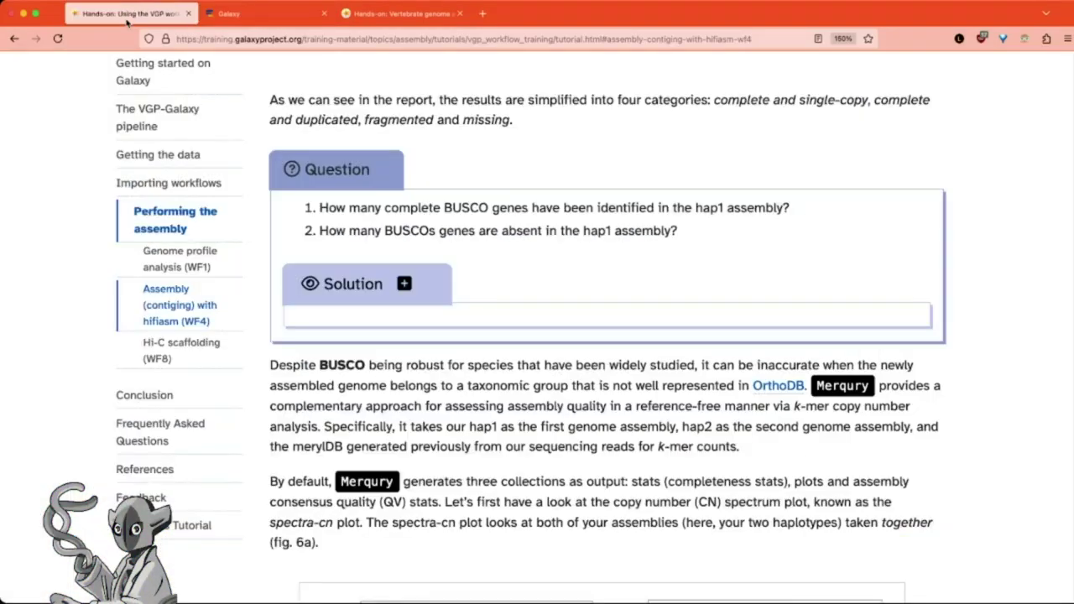
{"action": "scroll", "coordinate": [527, 199], "scroll_direction": "down", "scroll_amount": 5}
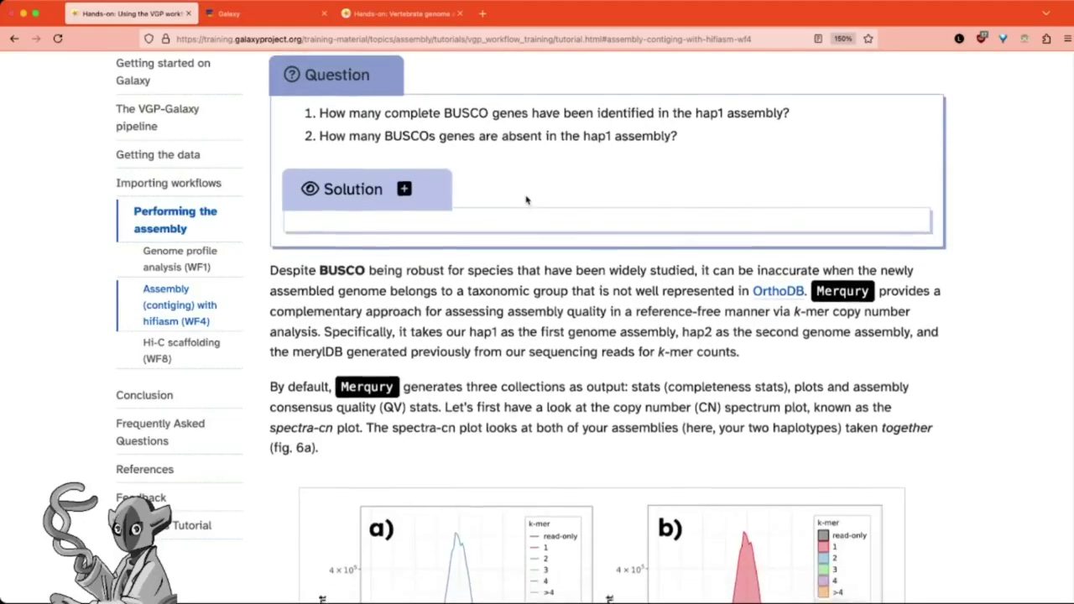
{"action": "scroll", "coordinate": [527, 198], "scroll_direction": "down", "scroll_amount": 5}
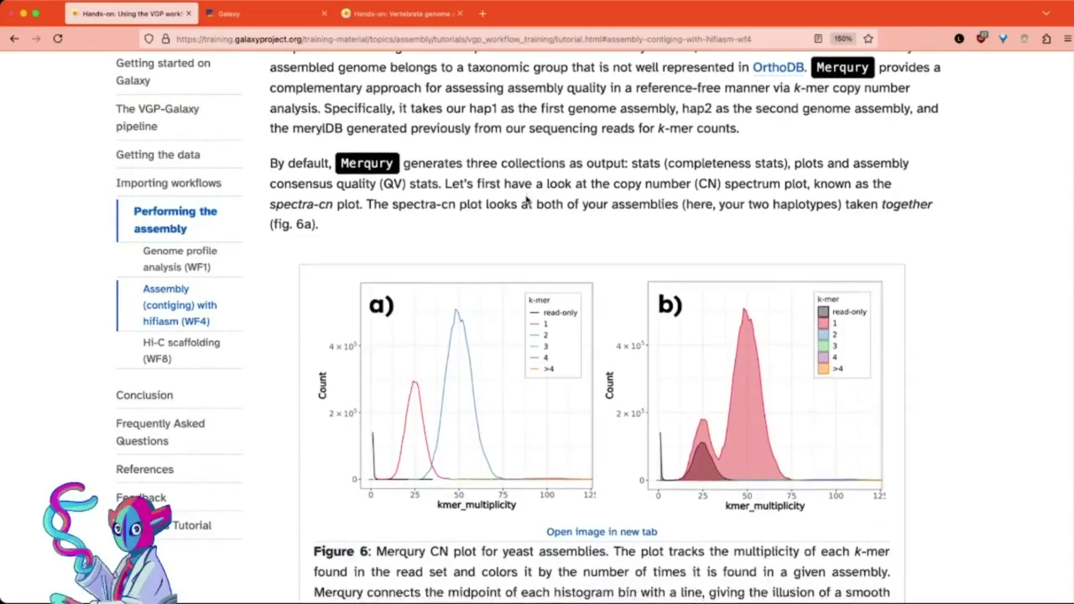
{"action": "scroll", "coordinate": [527, 199], "scroll_direction": "down", "scroll_amount": 1}
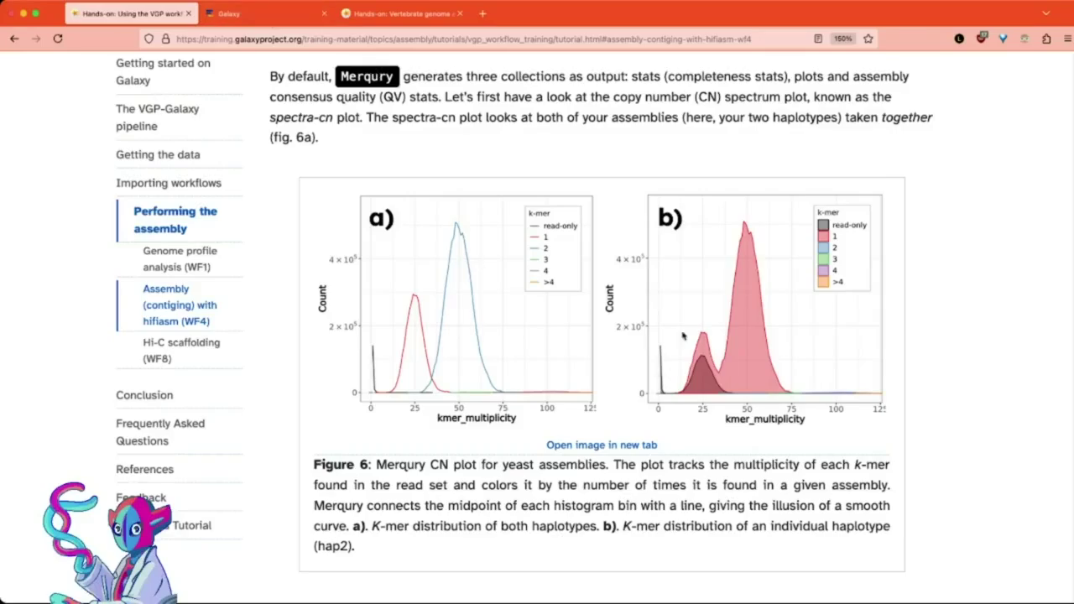
- Switch back to Galaxy and look over the Merqury histograms, stats, plots and QV stats collections in the VGP workflow tutorial history
{"action": "left_click", "coordinate": [278, 15]}
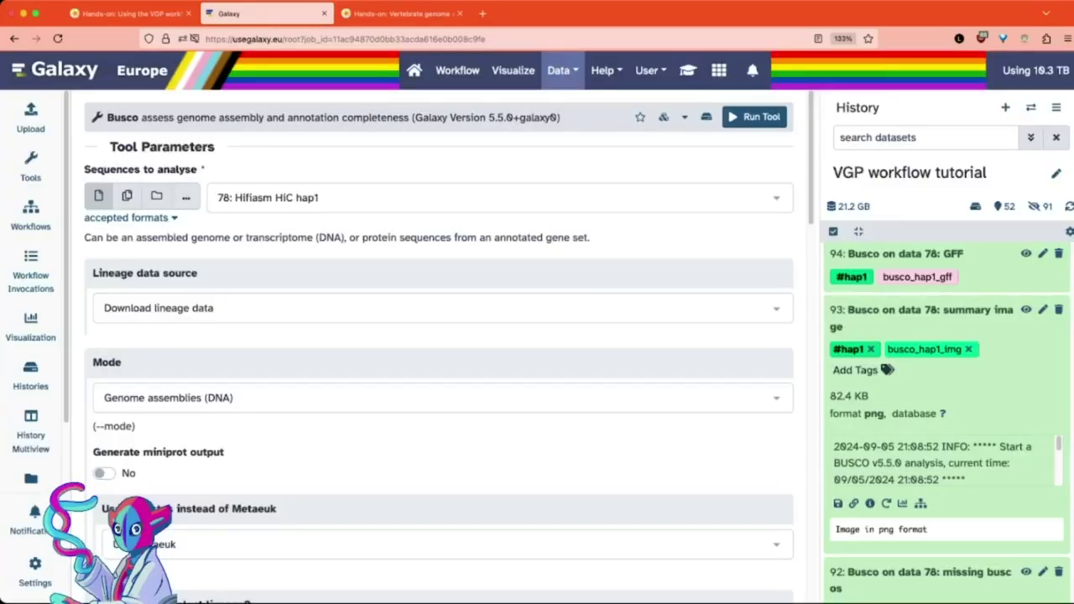
{"action": "scroll", "coordinate": [1007, 387], "scroll_direction": "up", "scroll_amount": 3}
{"action": "scroll", "coordinate": [917, 363], "scroll_direction": "up", "scroll_amount": 1}
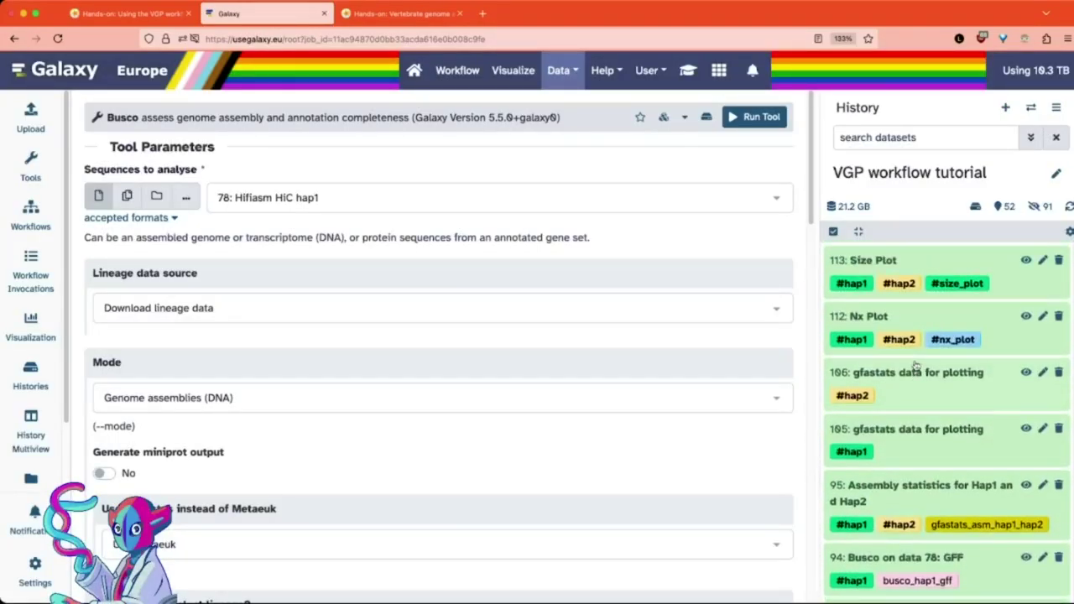
{"action": "scroll", "coordinate": [919, 362], "scroll_direction": "down", "scroll_amount": 5}
{"action": "scroll", "coordinate": [920, 362], "scroll_direction": "down", "scroll_amount": 5}
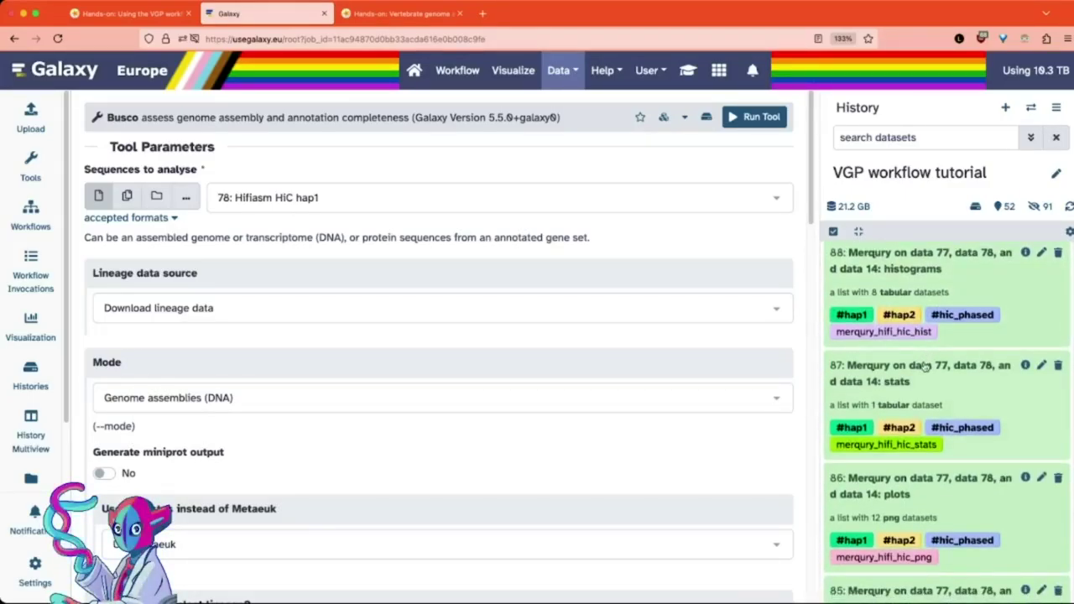
{"action": "scroll", "coordinate": [924, 363], "scroll_direction": "down", "scroll_amount": 2}
{"action": "scroll", "coordinate": [897, 336], "scroll_direction": "up", "scroll_amount": 2}
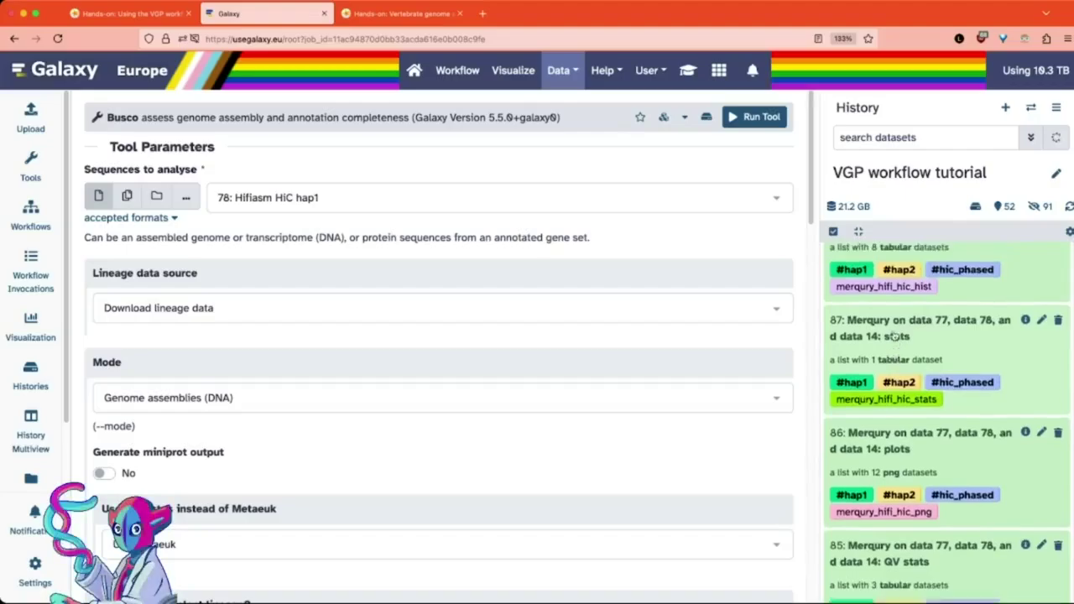
{"action": "scroll", "coordinate": [897, 334], "scroll_direction": "down", "scroll_amount": 1}
{"action": "scroll", "coordinate": [897, 335], "scroll_direction": "down", "scroll_amount": 1}
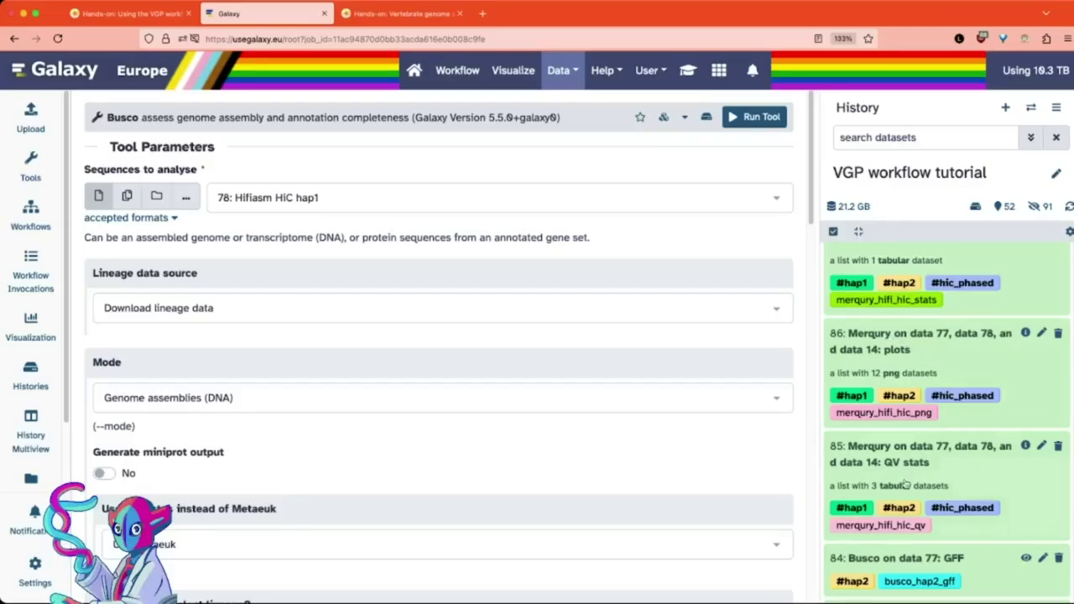
{"action": "scroll", "coordinate": [905, 484], "scroll_direction": "up", "scroll_amount": 1}
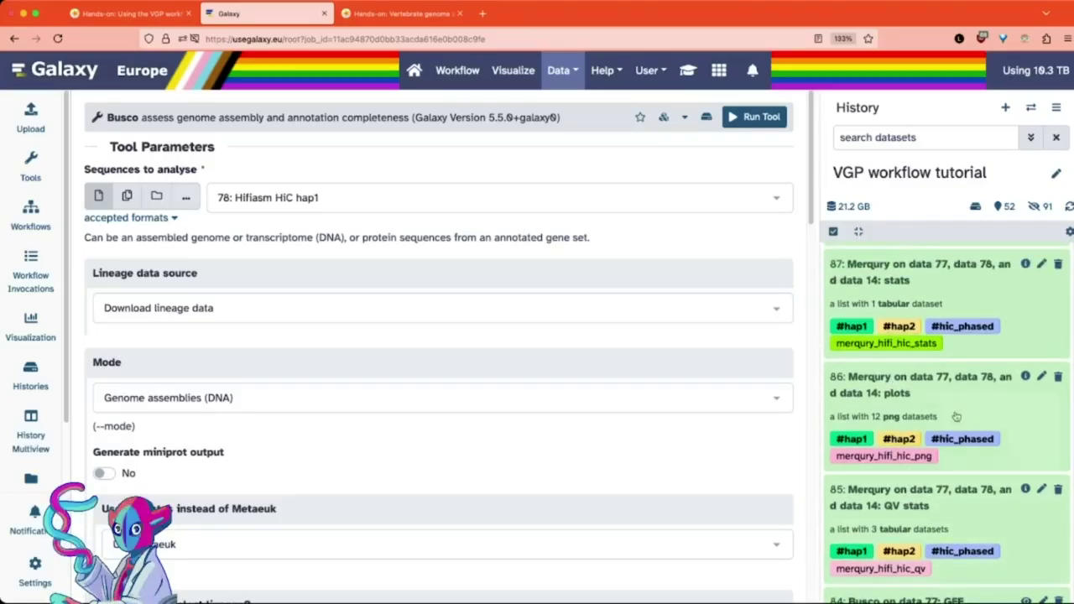
- Open the Merqury stats collection and display the output_merqury.completeness table at 150% page zoom
{"action": "left_click", "coordinate": [881, 277]}
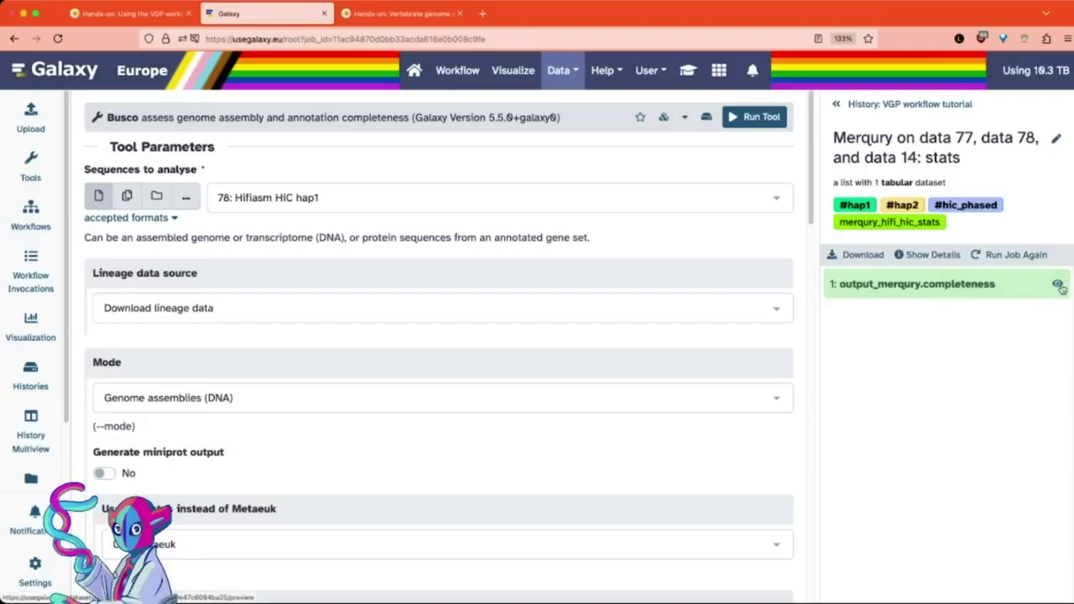
{"action": "left_click", "coordinate": [1058, 285]}
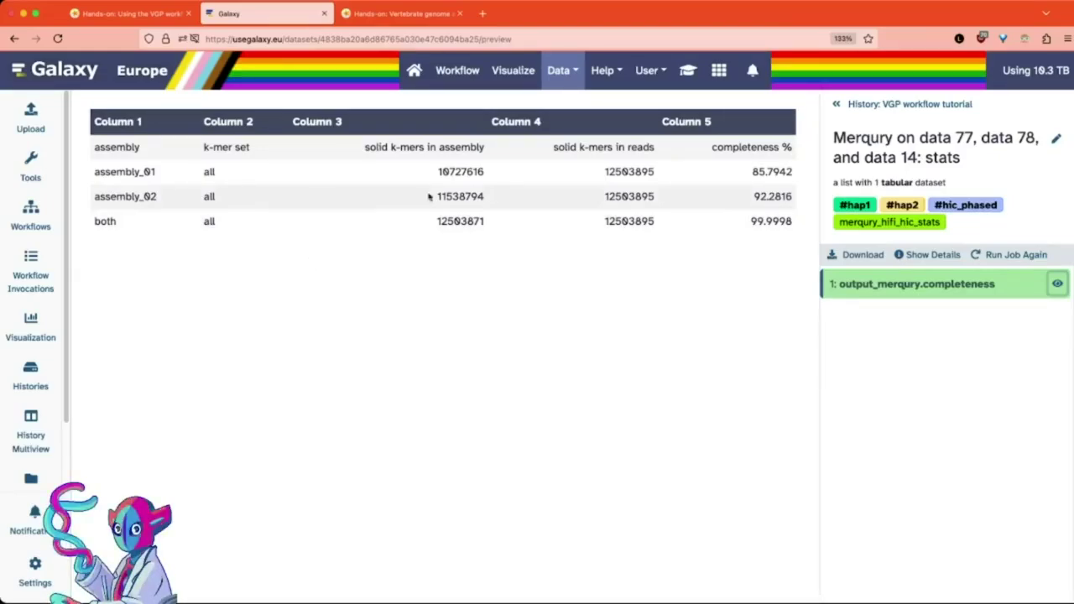
{"action": "key", "text": "super+plus"}
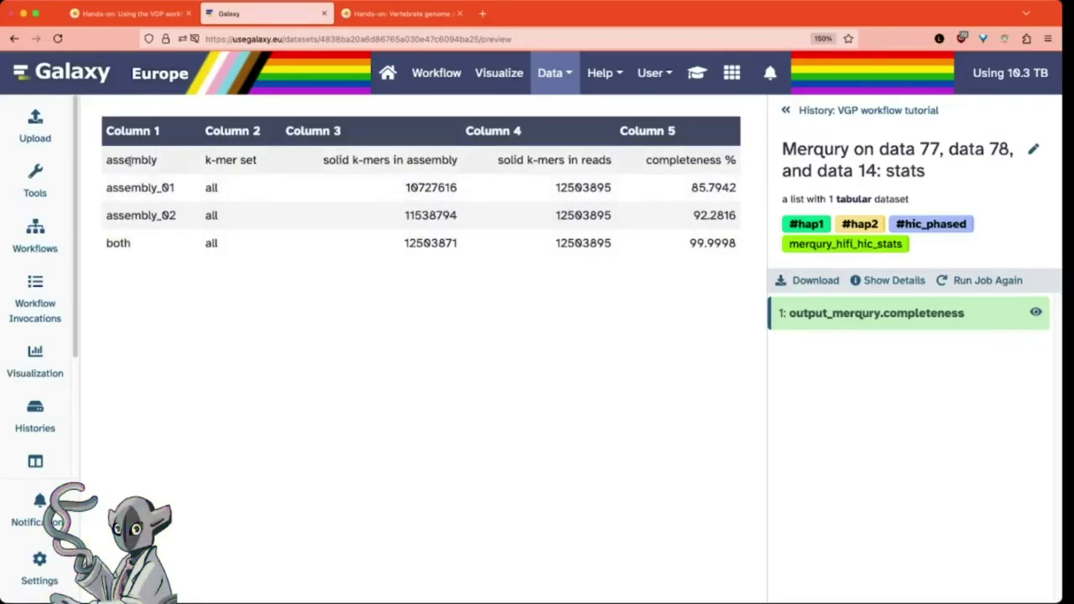
- Examine the completeness table's header and its assembly_01, assembly_02 and both rows, highlighting each row label
{"action": "left_click_drag", "start_coordinate": [104, 160], "coordinate": [324, 159]}
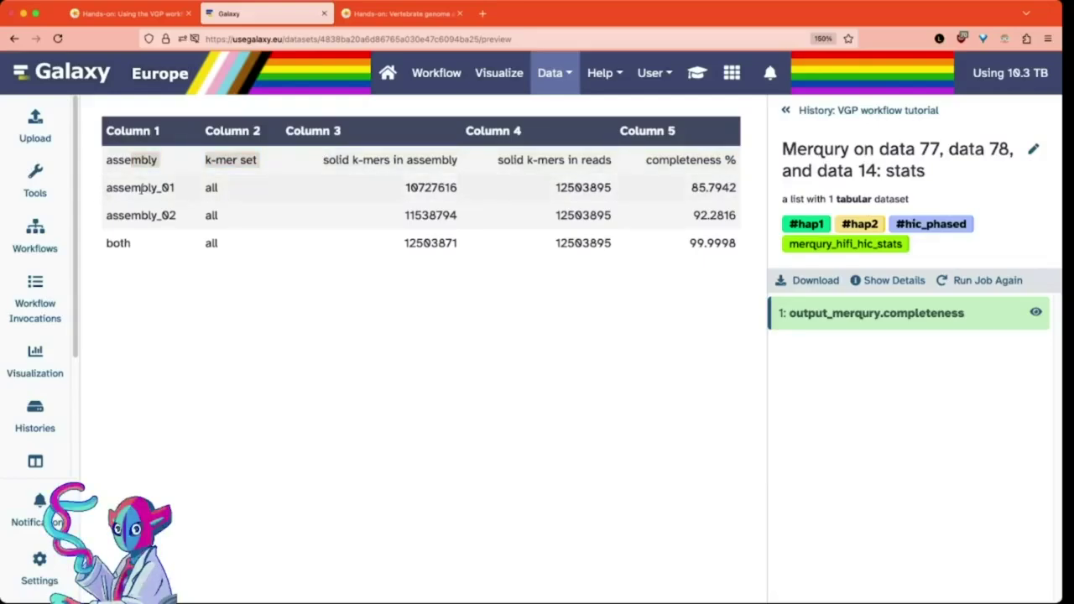
{"action": "left_click", "coordinate": [158, 188]}
{"action": "left_click_drag", "start_coordinate": [175, 188], "coordinate": [100, 195]}
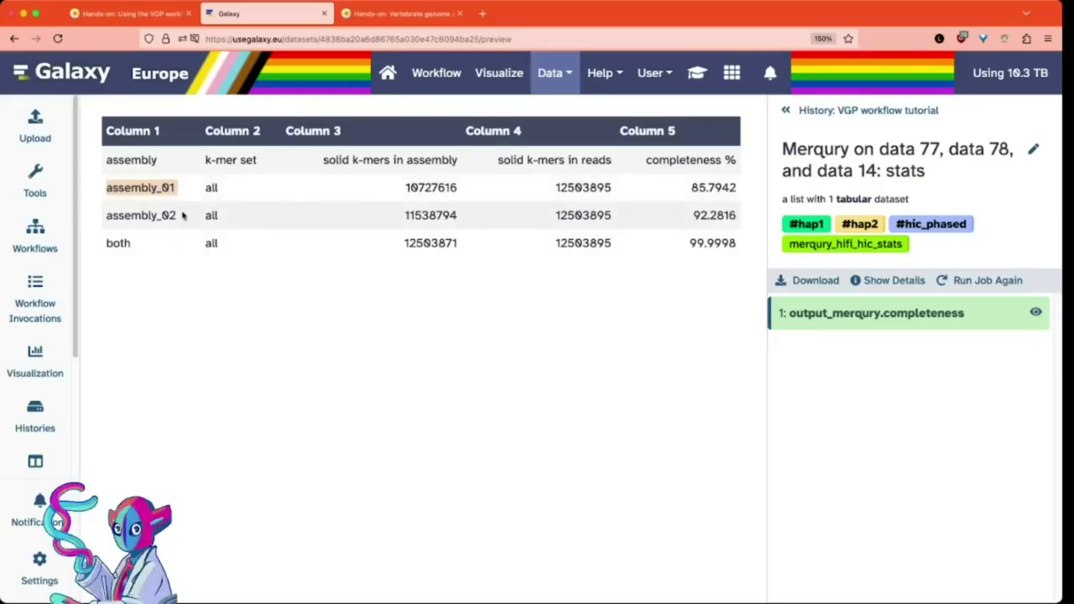
{"action": "left_click_drag", "start_coordinate": [178, 215], "coordinate": [107, 216]}
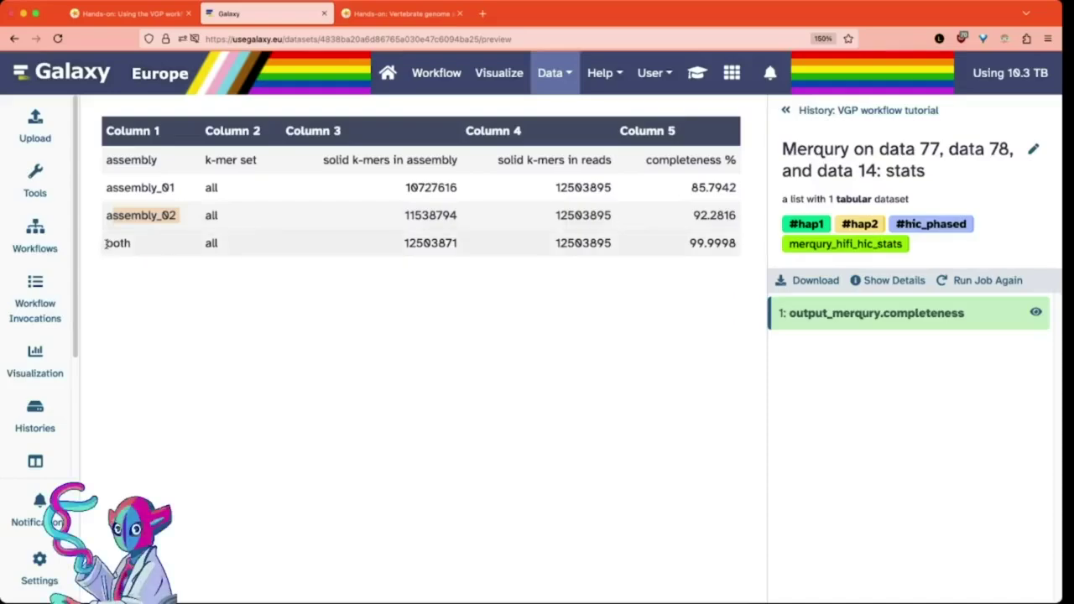
{"action": "left_click_drag", "start_coordinate": [142, 245], "coordinate": [103, 250]}
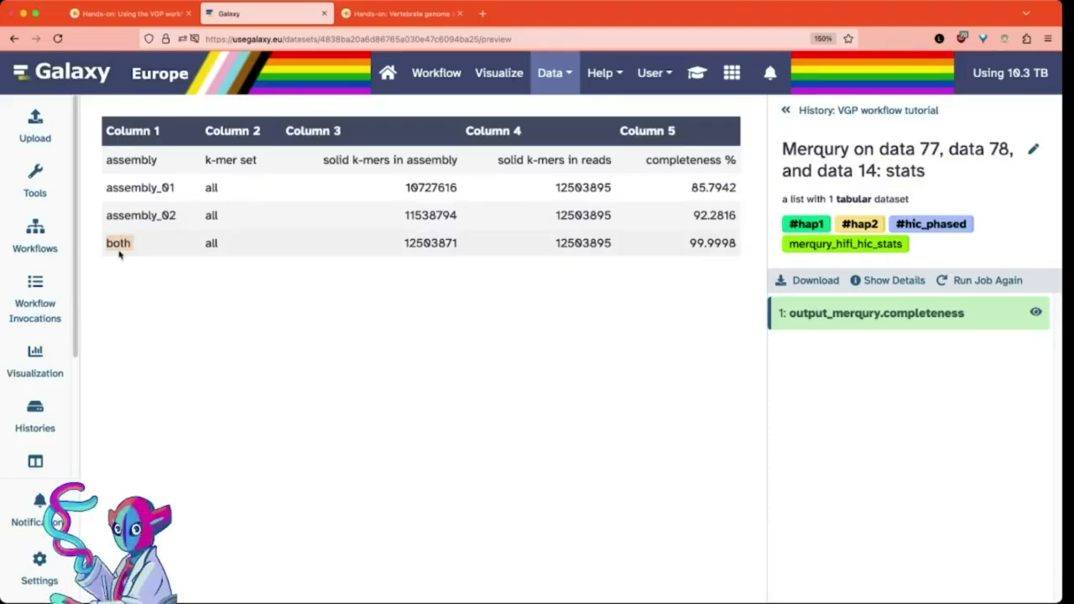
{"action": "left_click", "coordinate": [256, 301]}
- Compare the solid k-mers in the assembly with the solid k-mers in the reads for both haplotypes combined
{"action": "left_click_drag", "start_coordinate": [352, 159], "coordinate": [418, 159]}
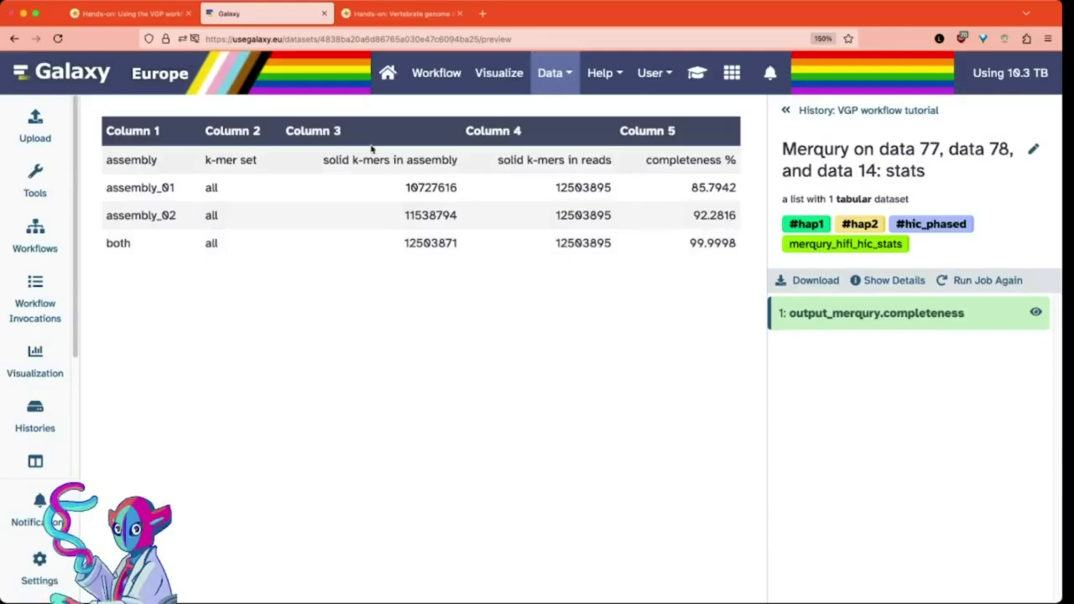
{"action": "left_click_drag", "start_coordinate": [556, 244], "coordinate": [605, 248]}
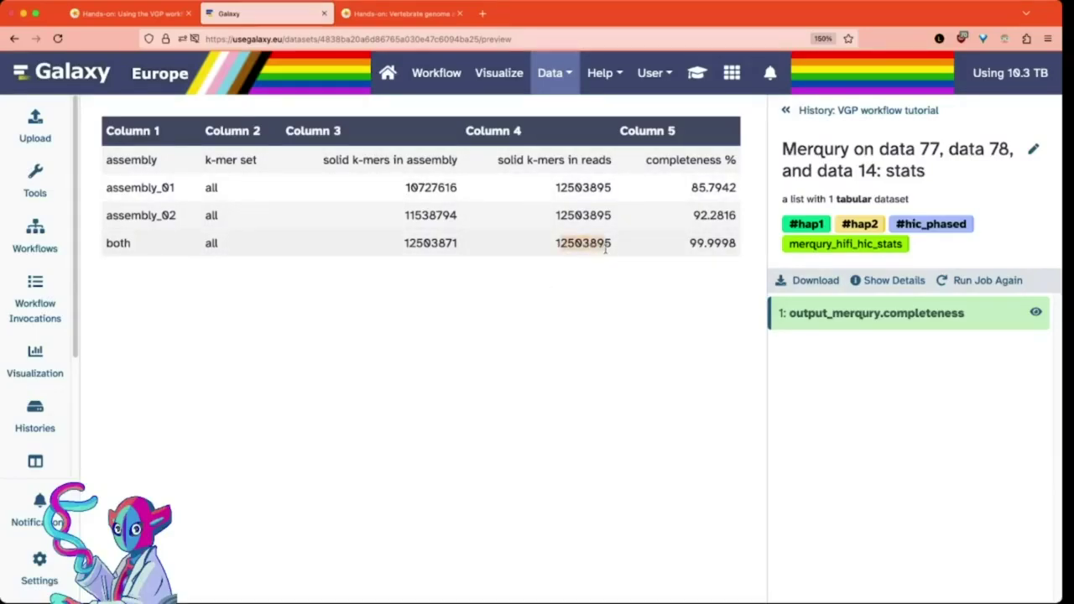
{"action": "left_click_drag", "start_coordinate": [475, 247], "coordinate": [405, 245]}
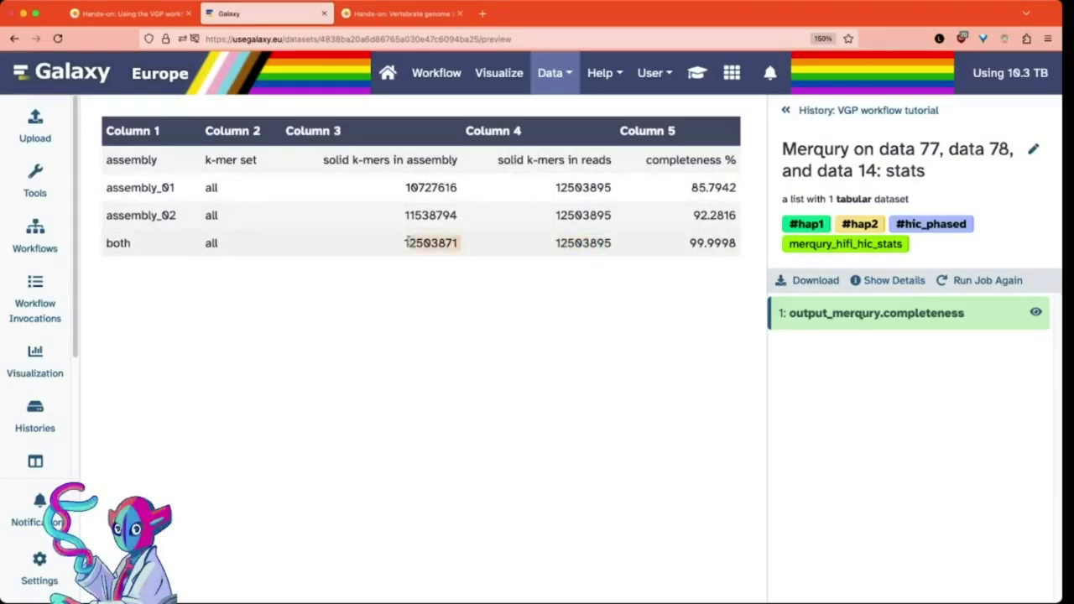
- Examine the completeness percentages of assembly_01 and assembly_02, relating the first to its solid k-mers in the assembly
{"action": "left_click", "coordinate": [734, 190]}
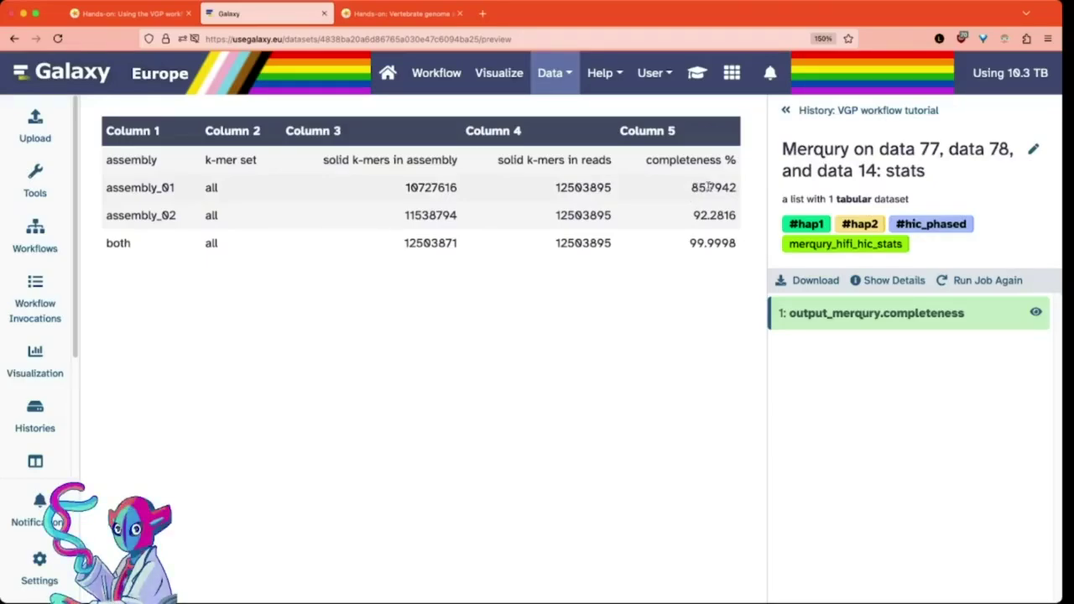
{"action": "left_click_drag", "start_coordinate": [683, 188], "coordinate": [742, 202]}
{"action": "left_click_drag", "start_coordinate": [460, 186], "coordinate": [380, 185]}
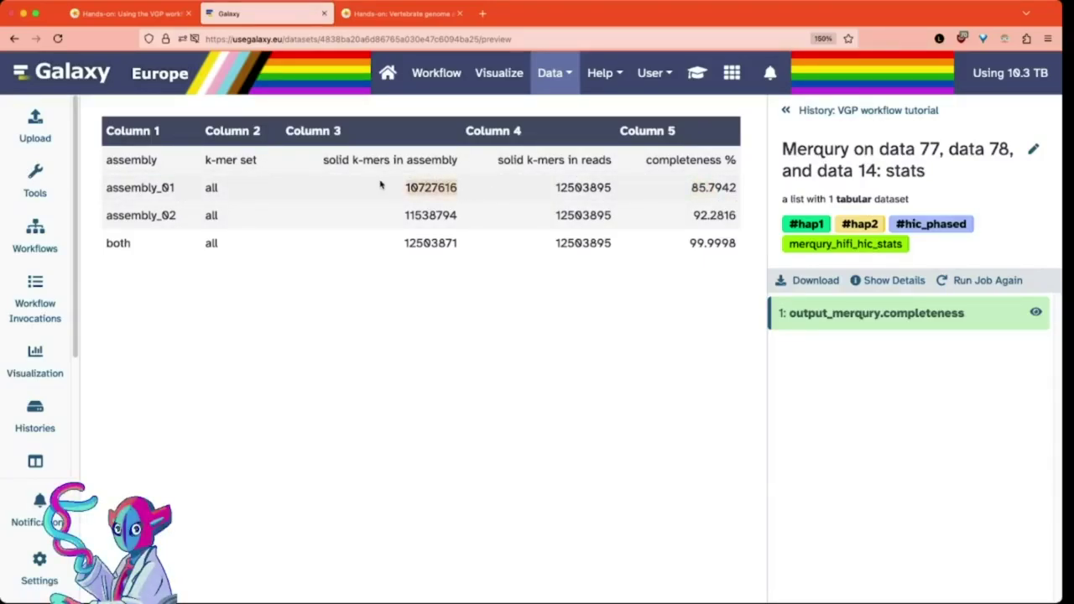
{"action": "left_click_drag", "start_coordinate": [685, 190], "coordinate": [743, 189]}
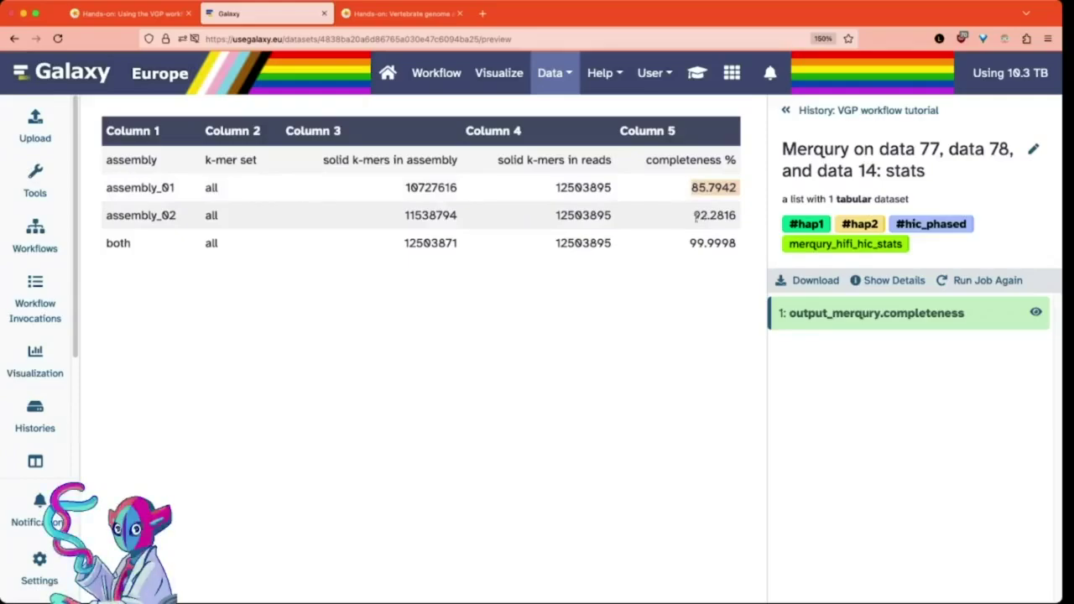
{"action": "left_click_drag", "start_coordinate": [694, 215], "coordinate": [735, 216]}
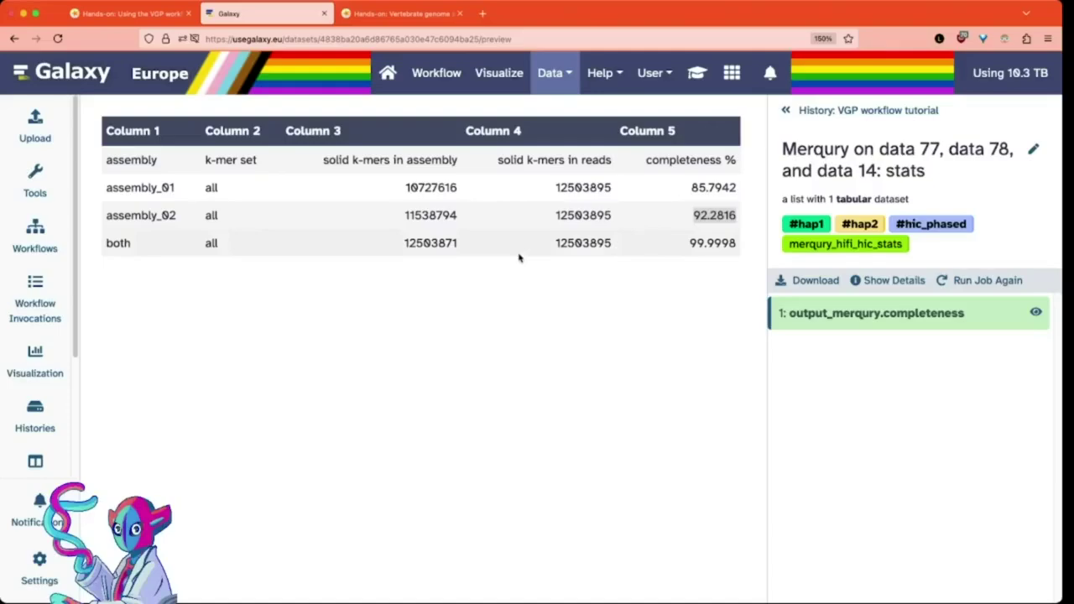
- Open the Merqury QV stats collection, display the combined output_merqury table, and briefly expand that dataset's details
{"action": "left_click", "coordinate": [873, 119]}
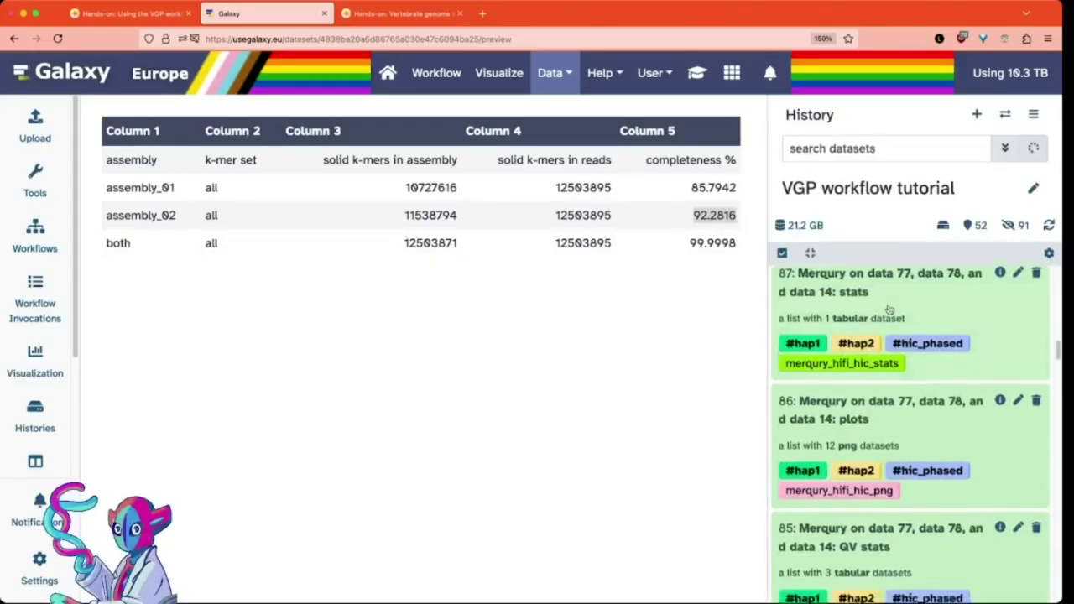
{"action": "scroll", "coordinate": [891, 311], "scroll_direction": "down", "scroll_amount": 2}
{"action": "left_click", "coordinate": [908, 475]}
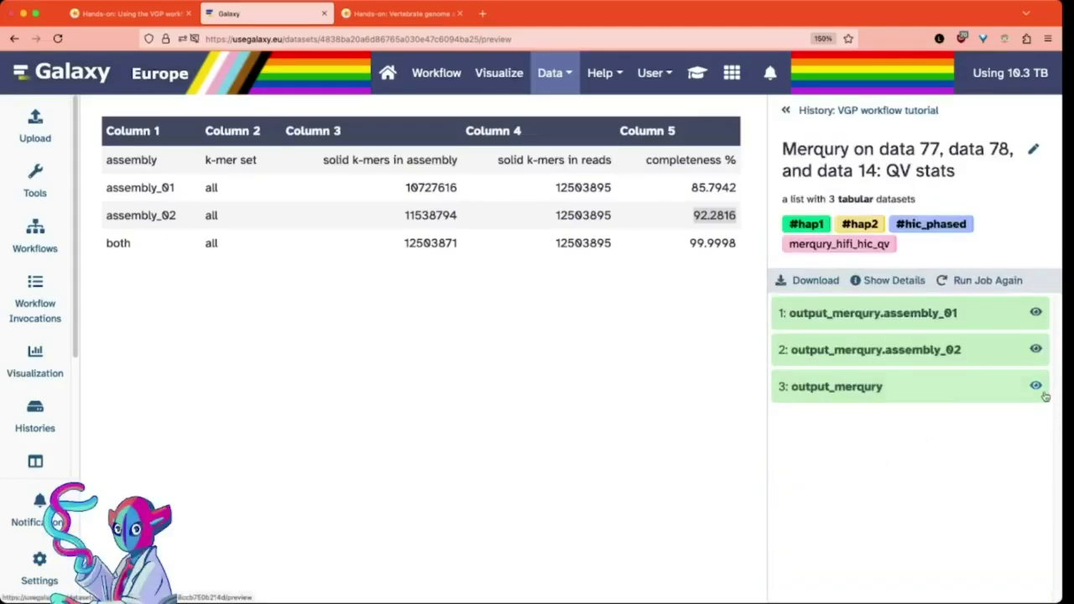
{"action": "left_click", "coordinate": [1037, 387]}
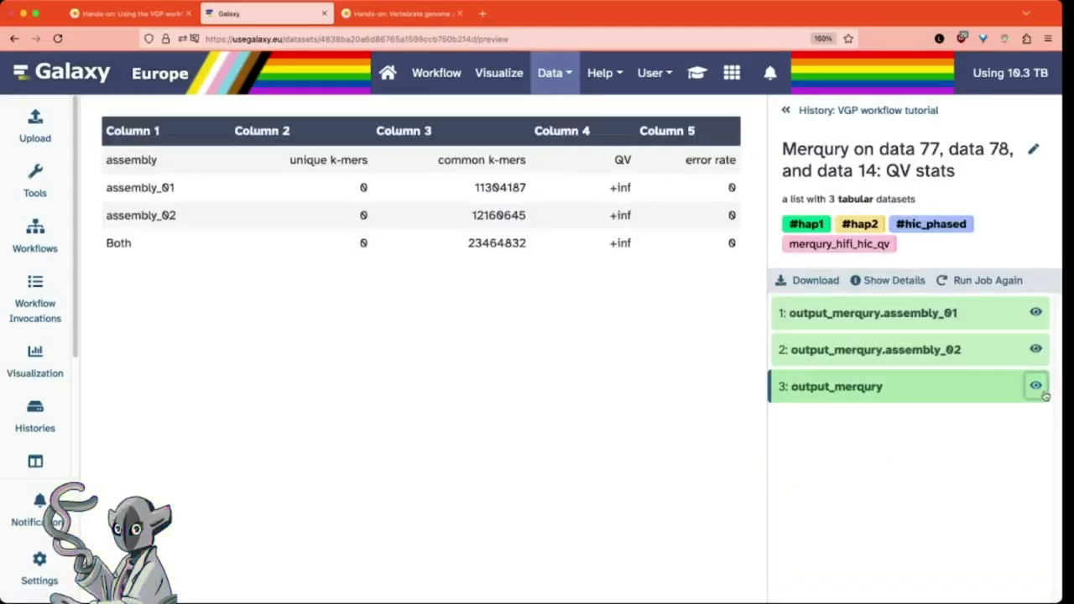
{"action": "left_click", "coordinate": [918, 395]}
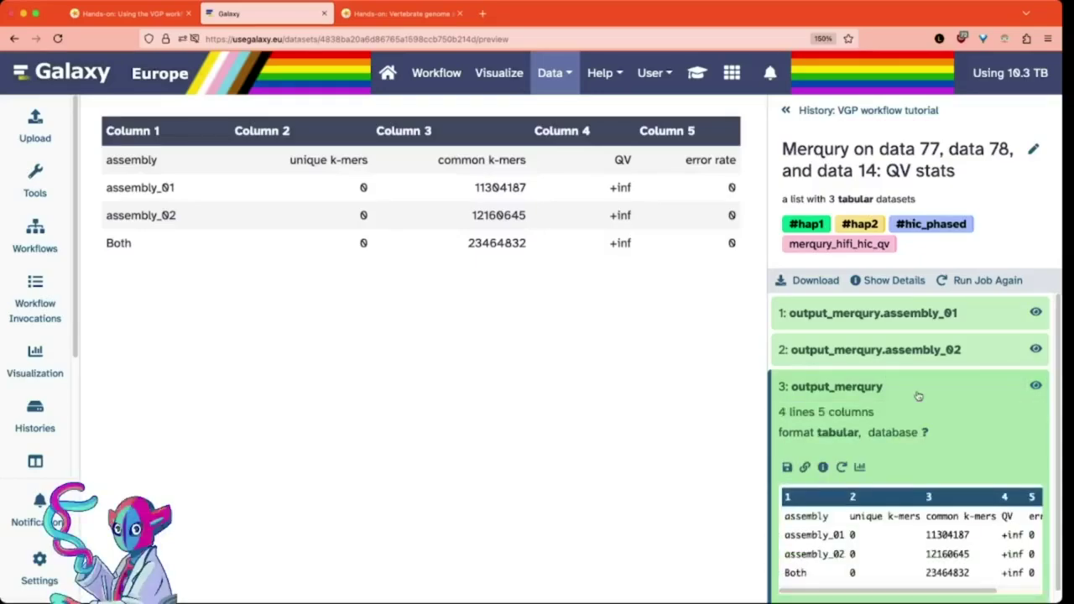
{"action": "left_click", "coordinate": [918, 395]}
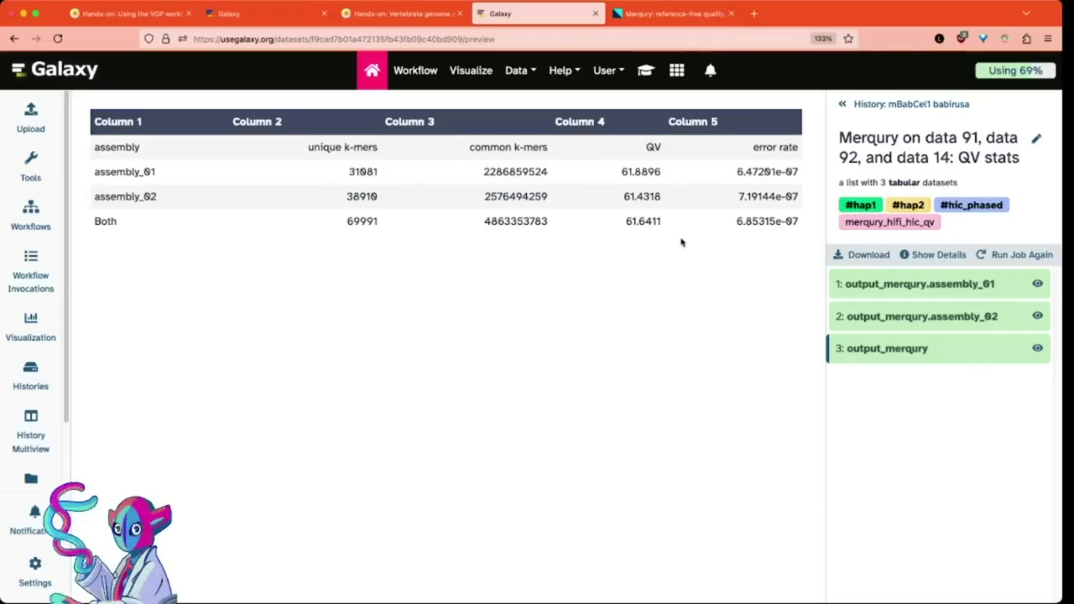
- Return to the VGP workflow tutorial history, open the Merqury plots collection, and widen the history area to read all the plot names
{"action": "key", "text": "super+2"}
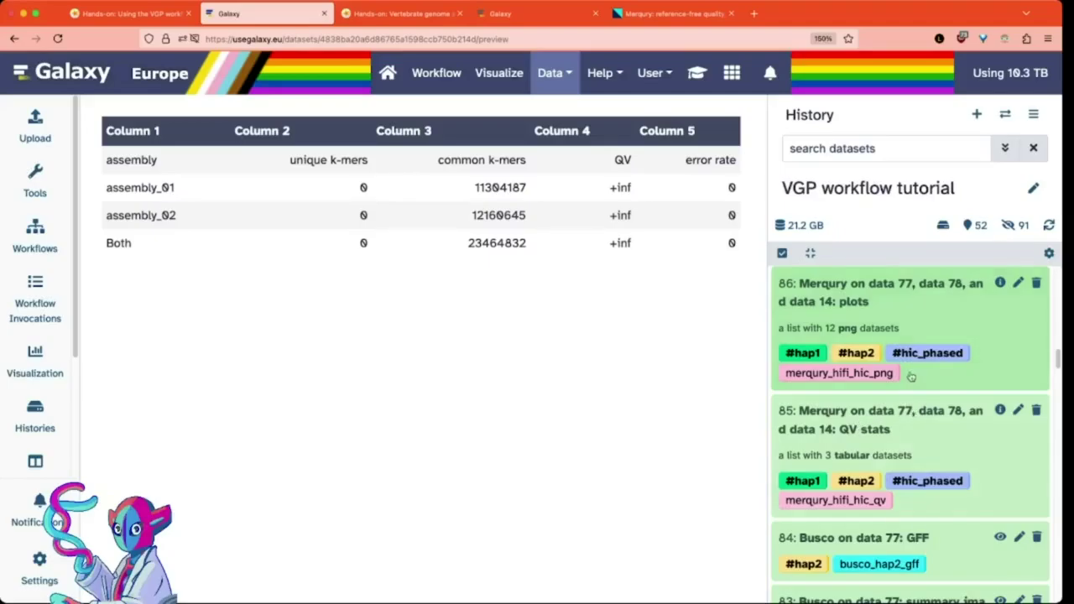
{"action": "left_click", "coordinate": [855, 309]}
{"action": "scroll", "coordinate": [853, 470], "scroll_direction": "down", "scroll_amount": 5}
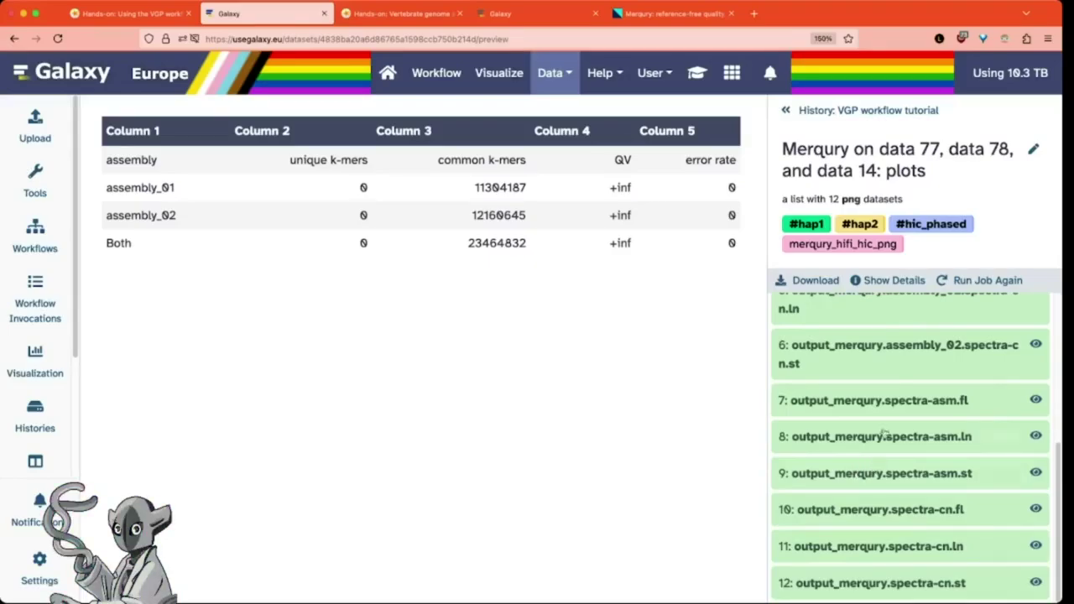
{"action": "scroll", "coordinate": [859, 474], "scroll_direction": "up", "scroll_amount": 5}
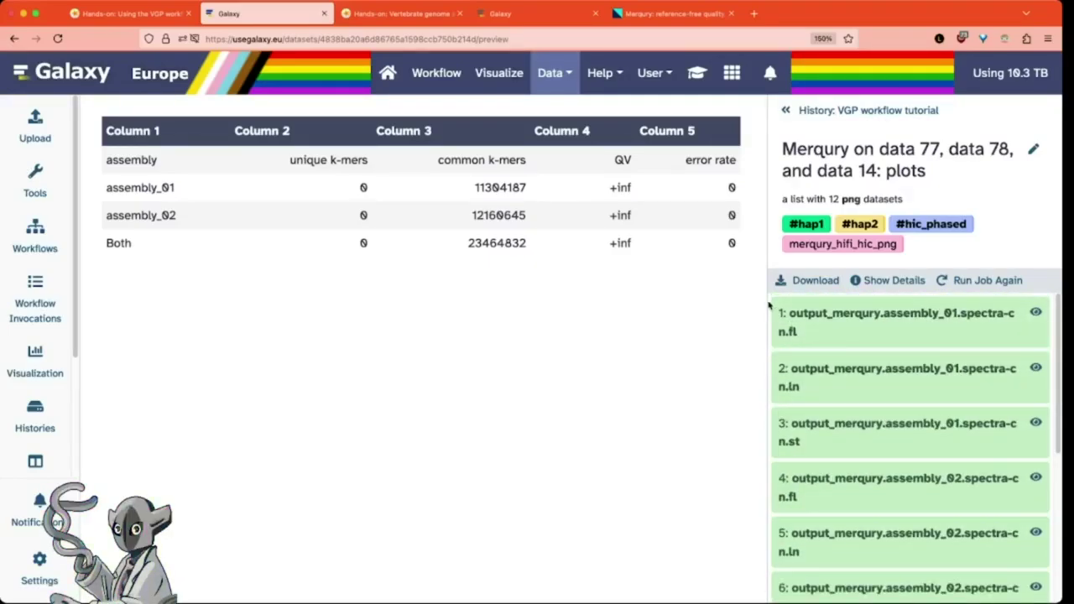
{"action": "left_click_drag", "start_coordinate": [768, 307], "coordinate": [536, 285]}
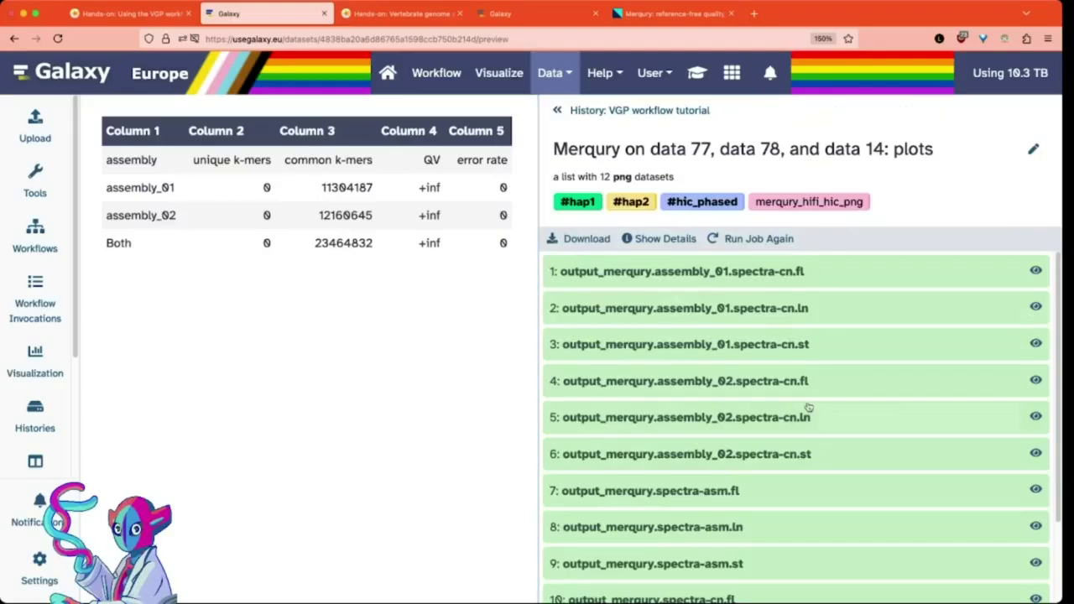
{"action": "scroll", "coordinate": [747, 345], "scroll_direction": "down", "scroll_amount": 2}
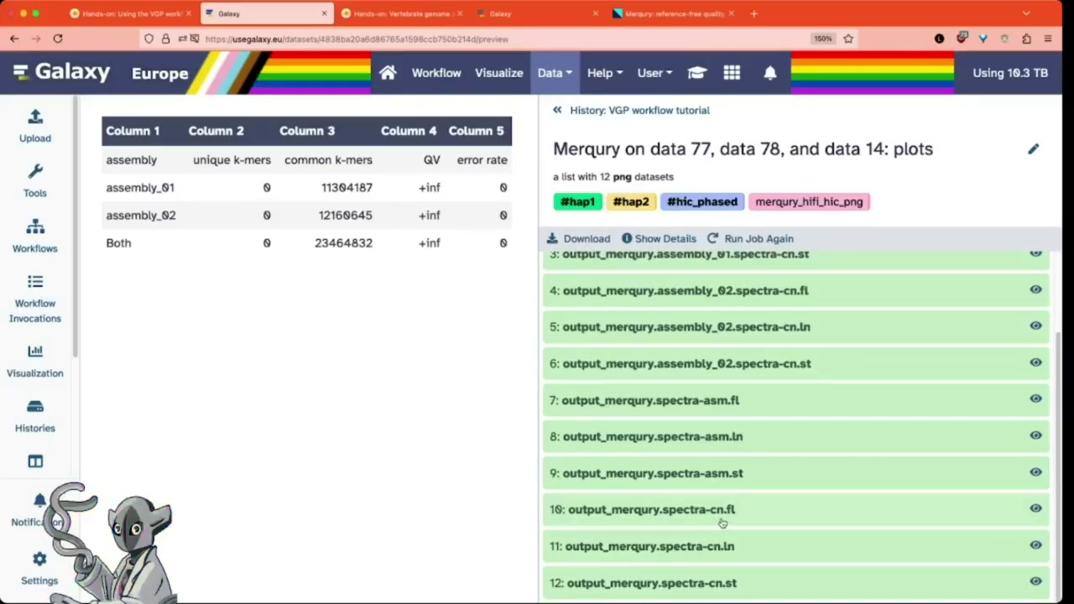
{"action": "scroll", "coordinate": [632, 393], "scroll_direction": "up", "scroll_amount": 2}
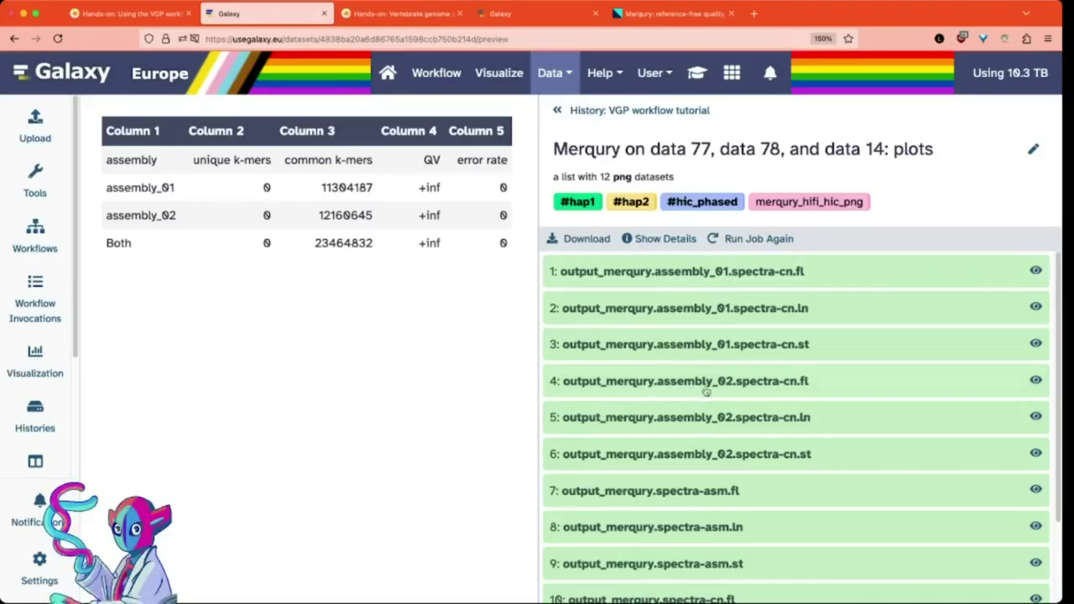
- Display the stacked combined spectra-cn.st plot from the Merqury plots and inspect the junction between the 1-copy and 2-copy peaks close up
{"action": "scroll", "coordinate": [728, 393], "scroll_direction": "down", "scroll_amount": 3}
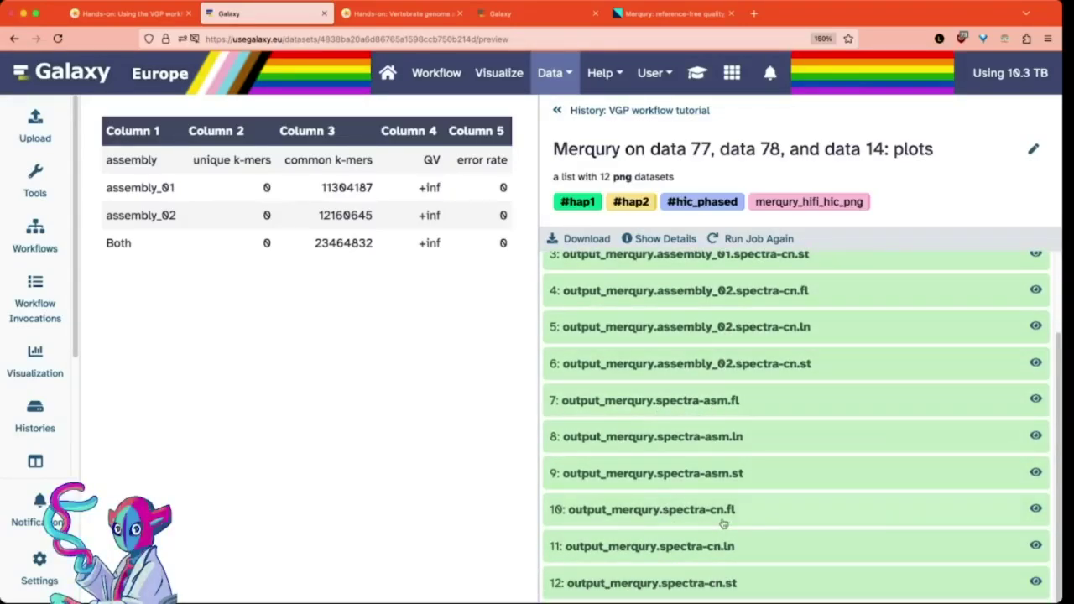
{"action": "scroll", "coordinate": [723, 525], "scroll_direction": "up", "scroll_amount": 1}
{"action": "scroll", "coordinate": [723, 525], "scroll_direction": "up", "scroll_amount": 3}
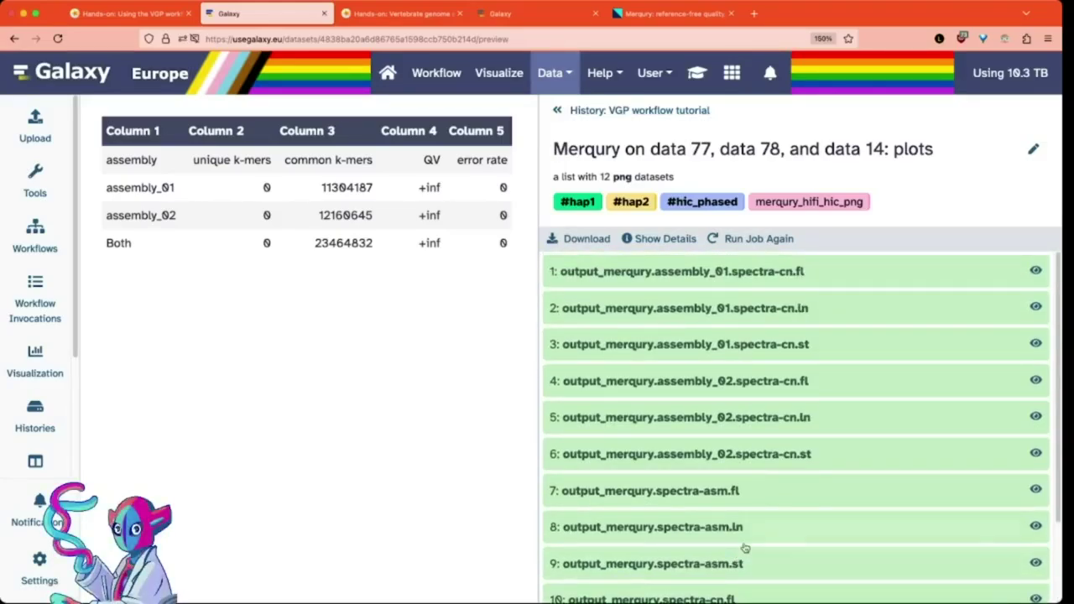
{"action": "scroll", "coordinate": [744, 547], "scroll_direction": "down", "scroll_amount": 3}
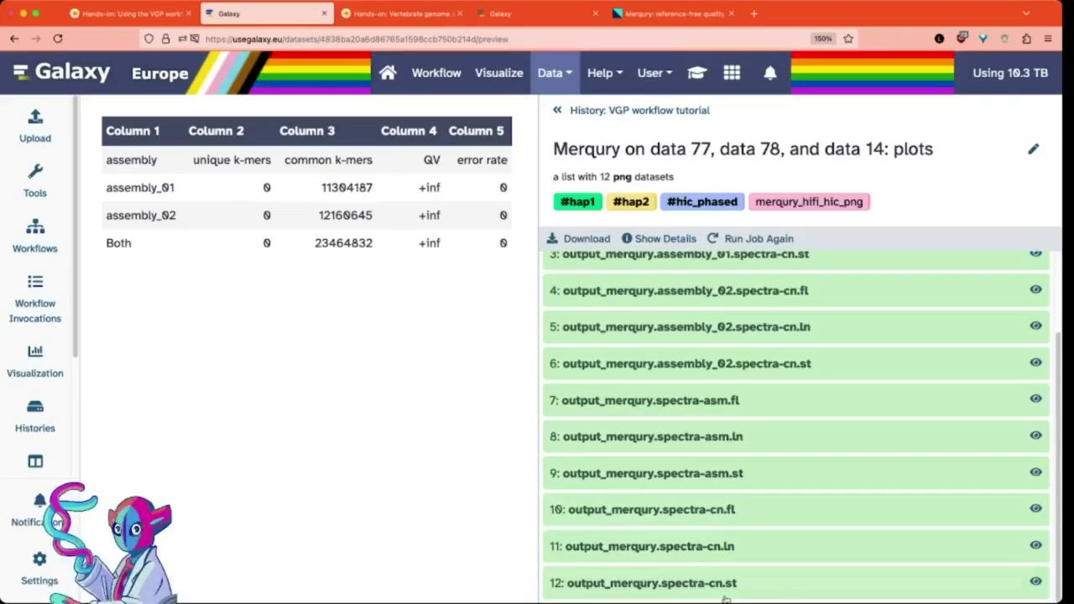
{"action": "left_click", "coordinate": [1037, 584]}
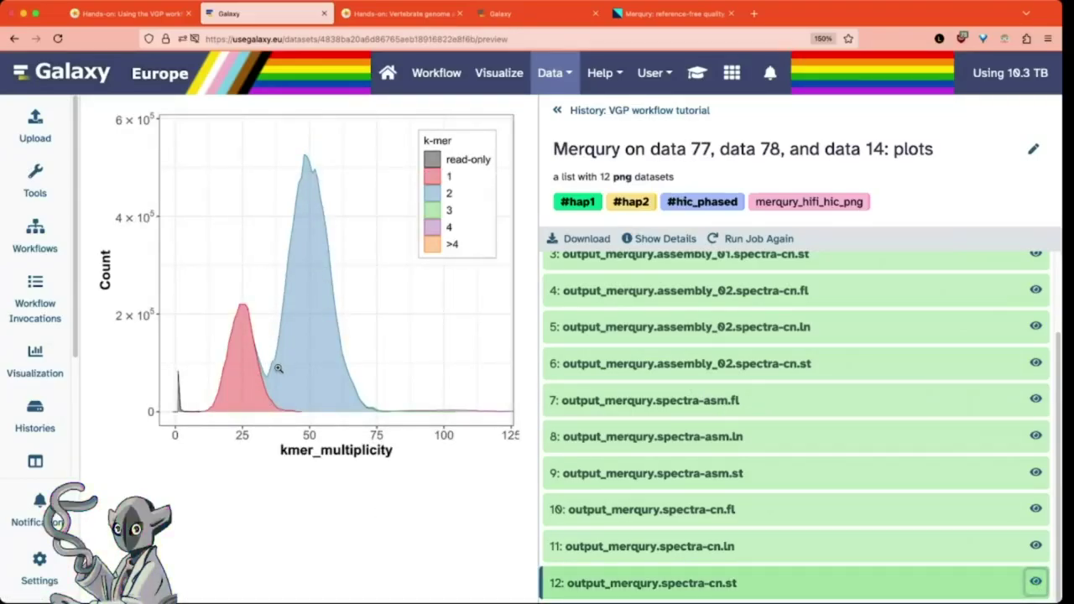
{"action": "left_click", "coordinate": [276, 371]}
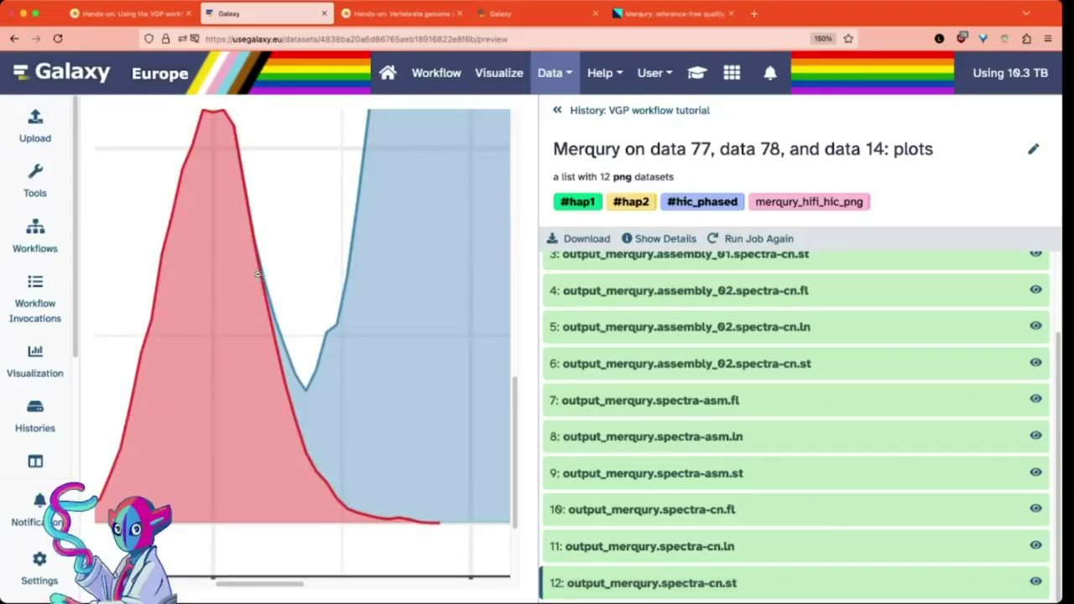
{"action": "left_click", "coordinate": [294, 379]}
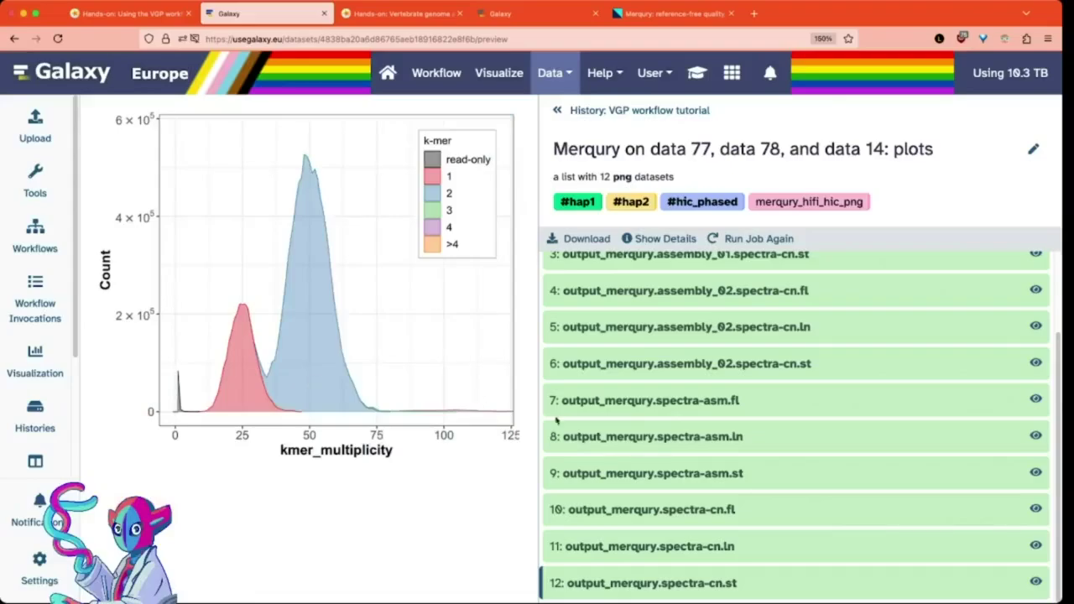
- Compare the line, filled and stacked versions of the combined spectra-cn plot, finishing on the filled version, output_merqury.spectra-cn.fl
{"action": "left_click", "coordinate": [1036, 546]}
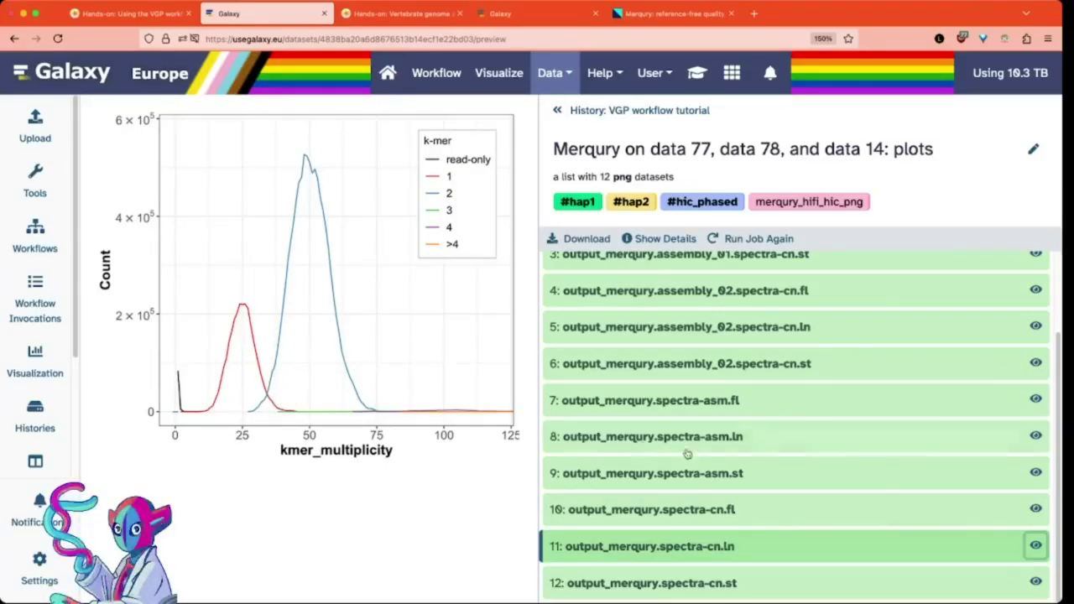
{"action": "left_click", "coordinate": [1036, 512]}
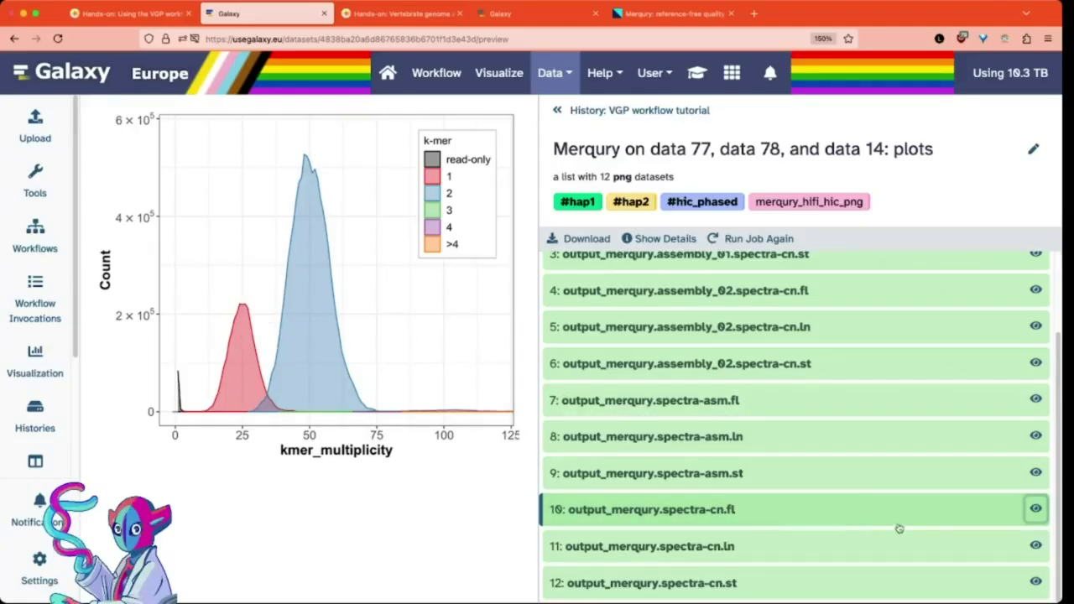
{"action": "left_click", "coordinate": [1028, 582]}
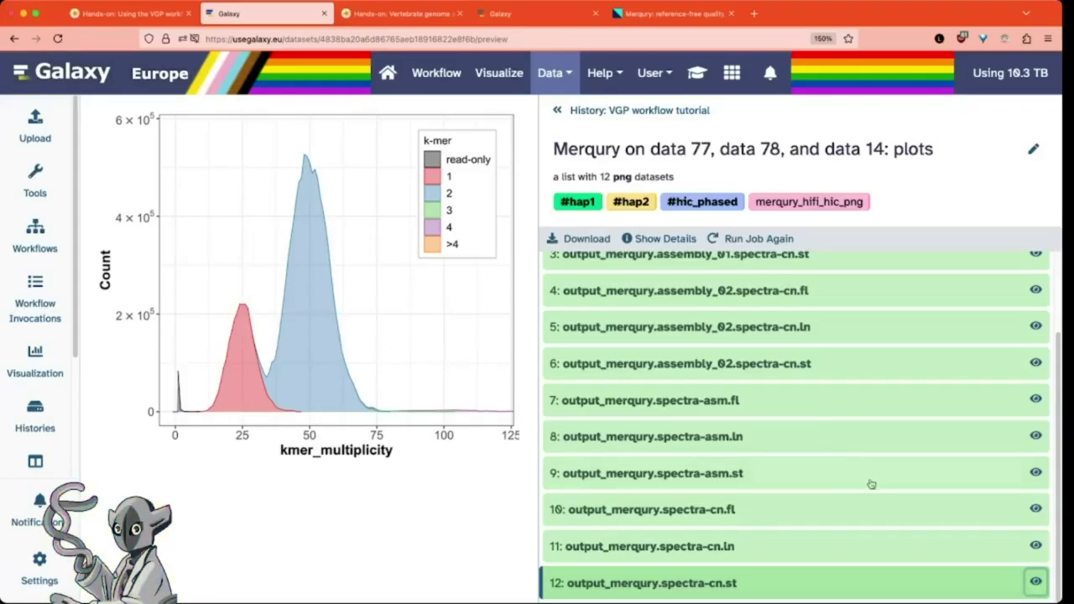
{"action": "left_click", "coordinate": [1036, 509]}
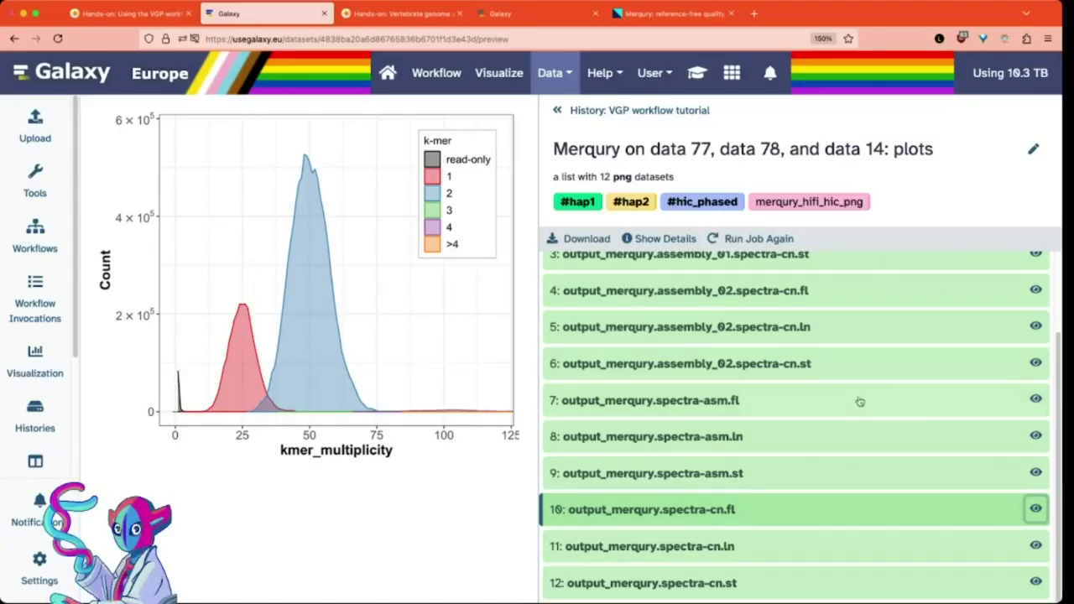
- Open the GenomeScope linear plot in a separate browser tab and compare its k-mer profile with the Merqury spectra-cn.fl plot
{"action": "left_click", "coordinate": [657, 114]}
{"action": "scroll", "coordinate": [743, 408], "scroll_direction": "down", "scroll_amount": 10}
{"action": "scroll", "coordinate": [770, 405], "scroll_direction": "down", "scroll_amount": 15}
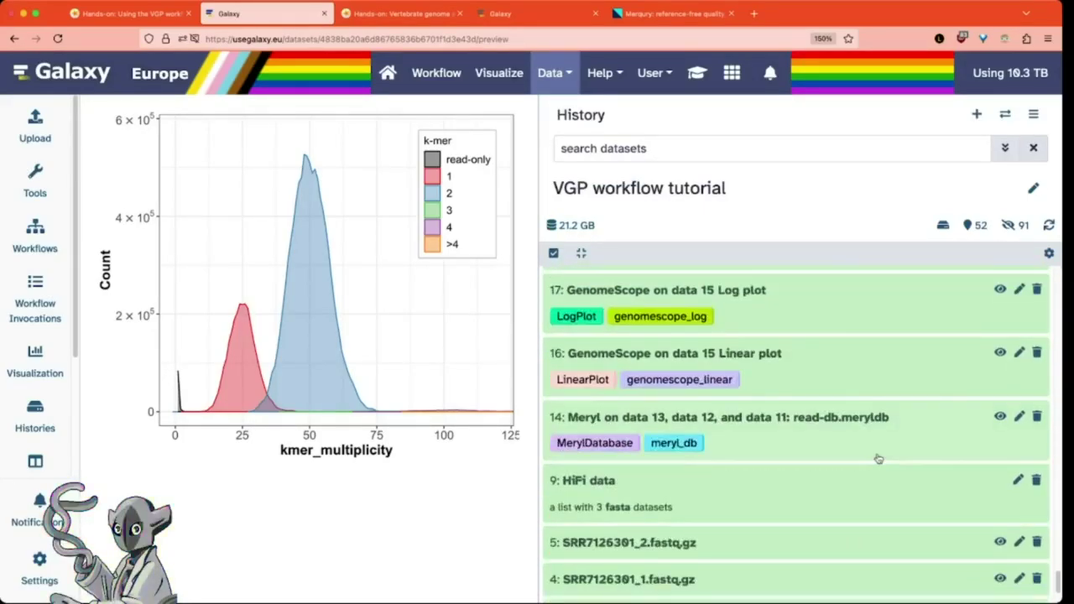
{"action": "middle_click", "coordinate": [998, 354]}
{"action": "scroll", "coordinate": [868, 387], "scroll_direction": "up", "scroll_amount": 20}
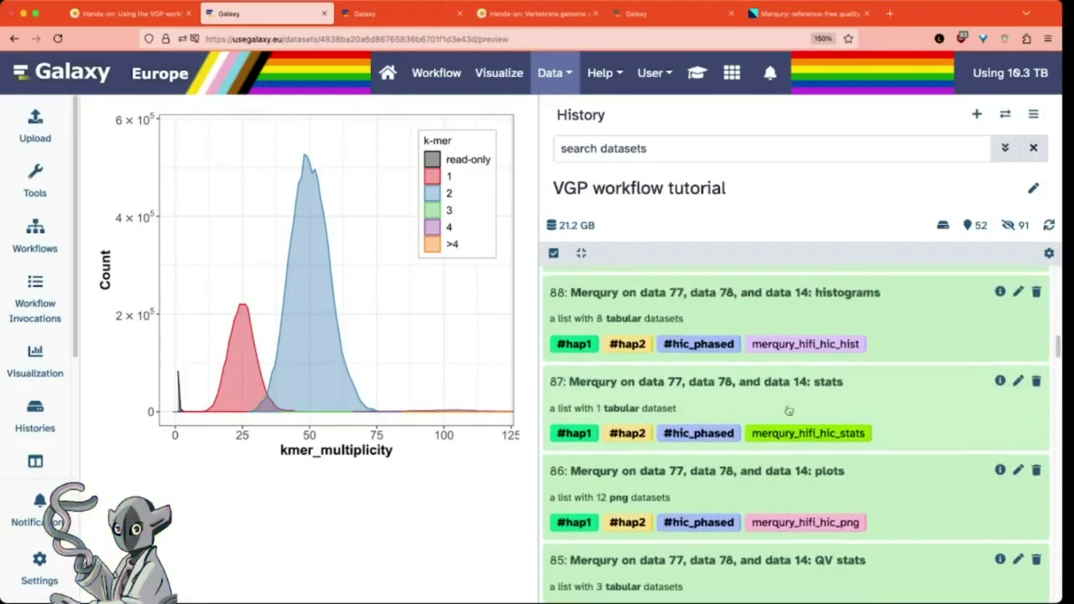
{"action": "left_click", "coordinate": [858, 492]}
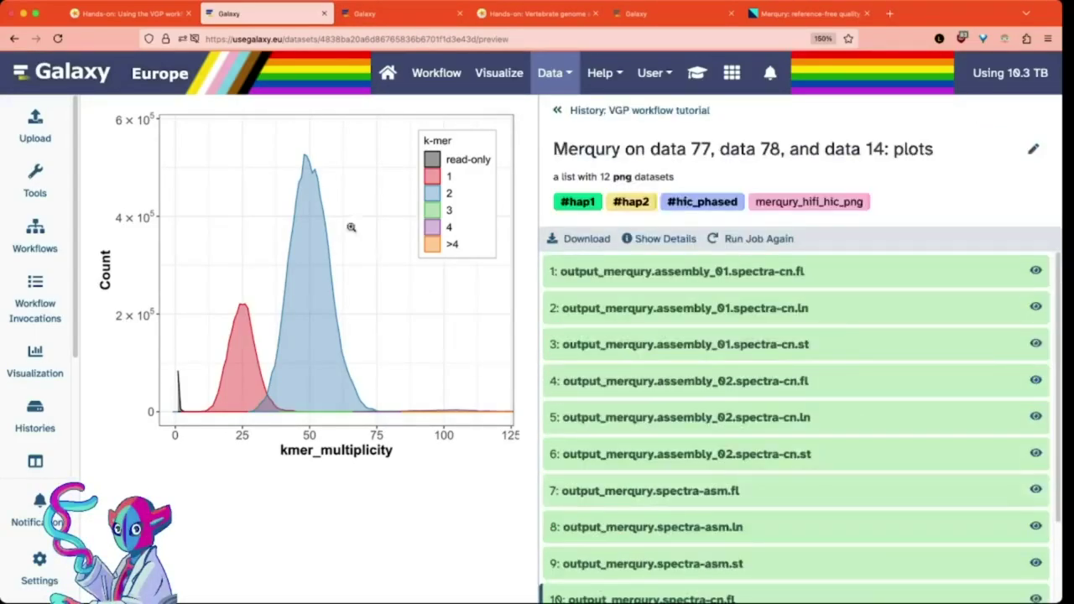
{"action": "left_click", "coordinate": [392, 19]}
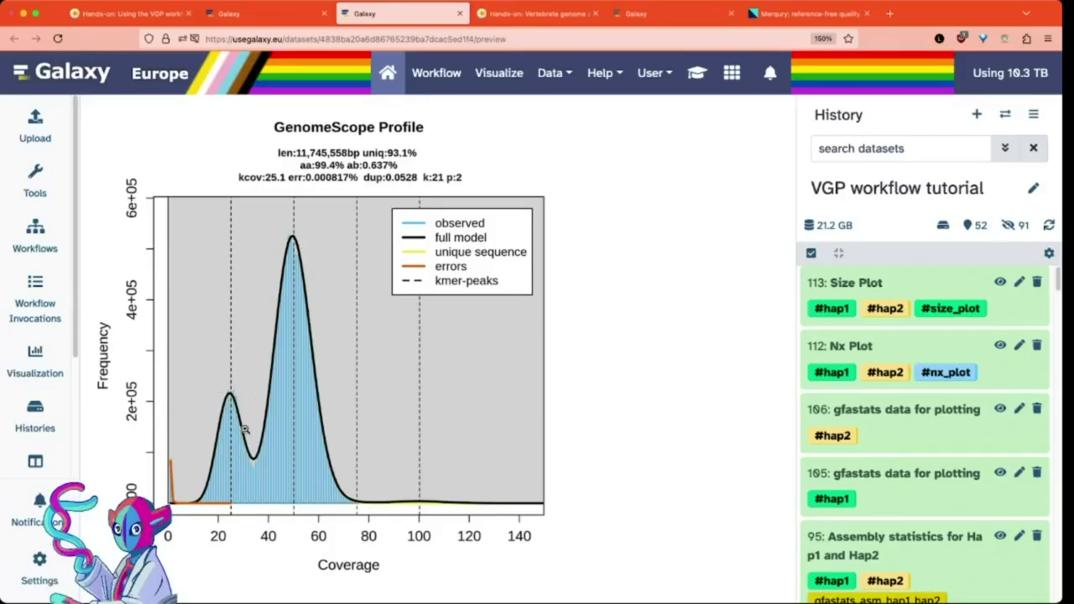
{"action": "left_click", "coordinate": [276, 25]}
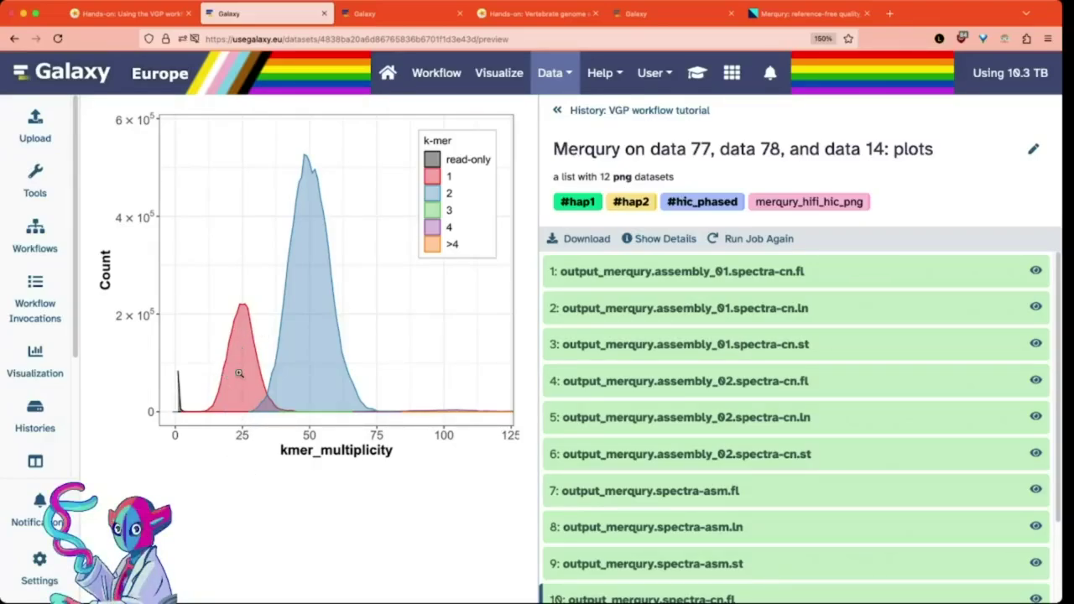
- Display the output_merqury.spectra-asm.fl plot and inspect the read-only peak near zero multiplicity close up, finishing at full view
{"action": "scroll", "coordinate": [560, 419], "scroll_direction": "down", "scroll_amount": 2}
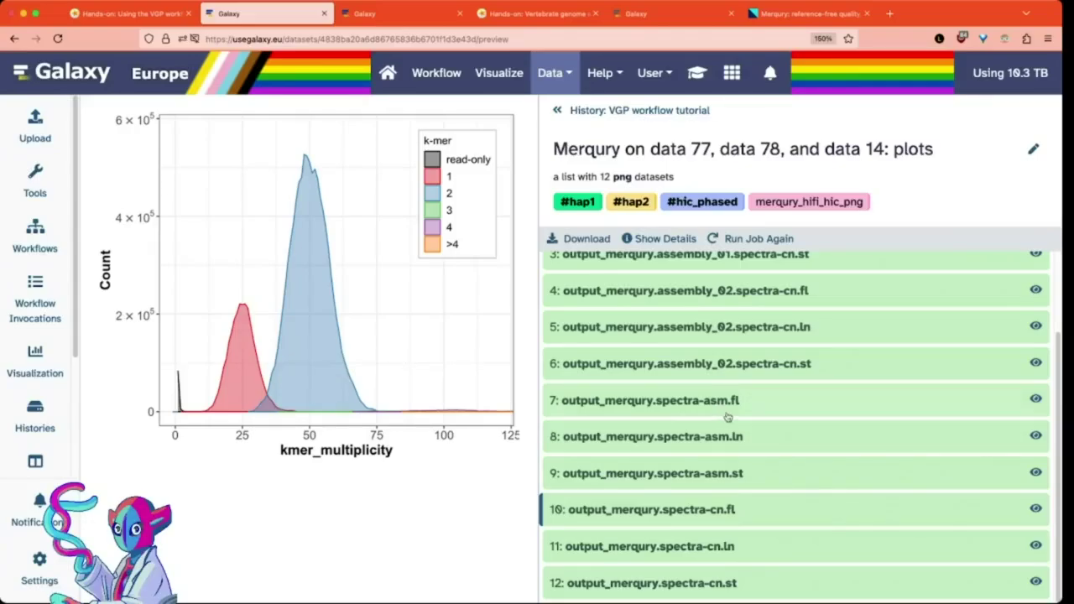
{"action": "left_click", "coordinate": [1036, 399]}
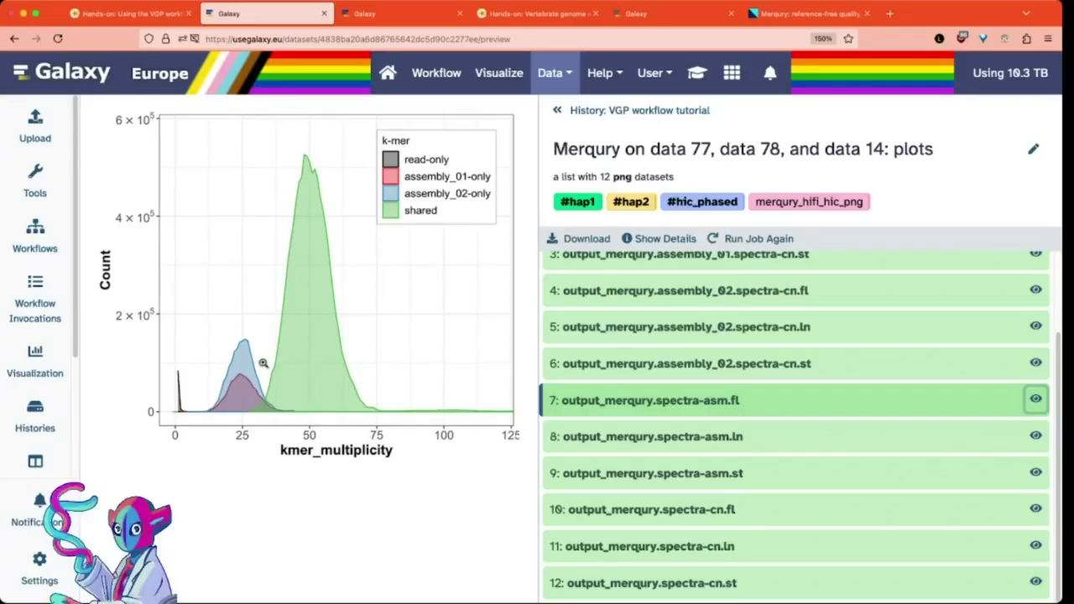
{"action": "left_click", "coordinate": [178, 401]}
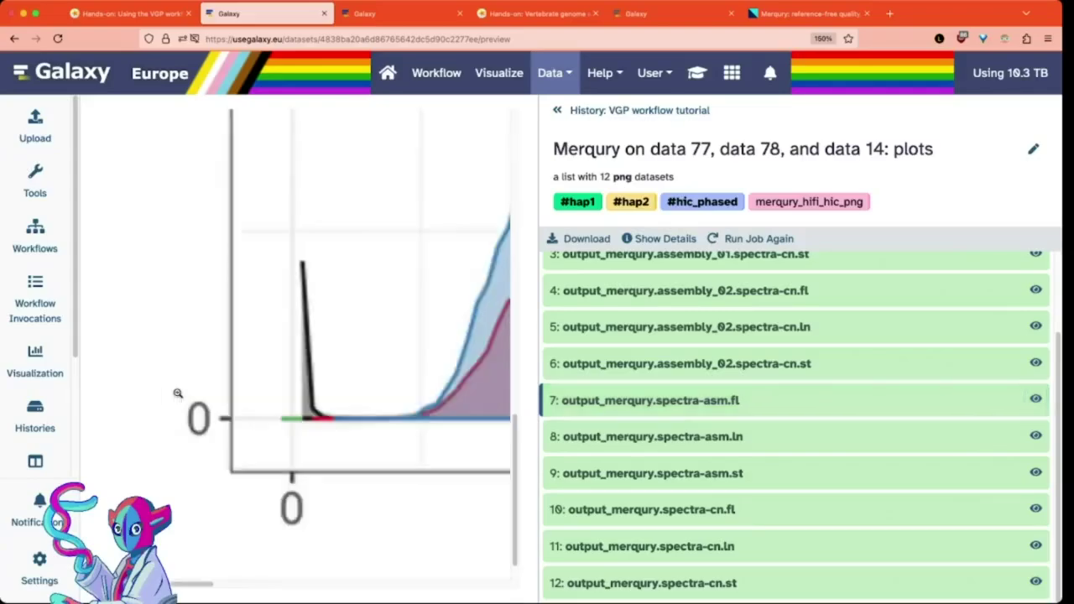
{"action": "left_click", "coordinate": [310, 392]}
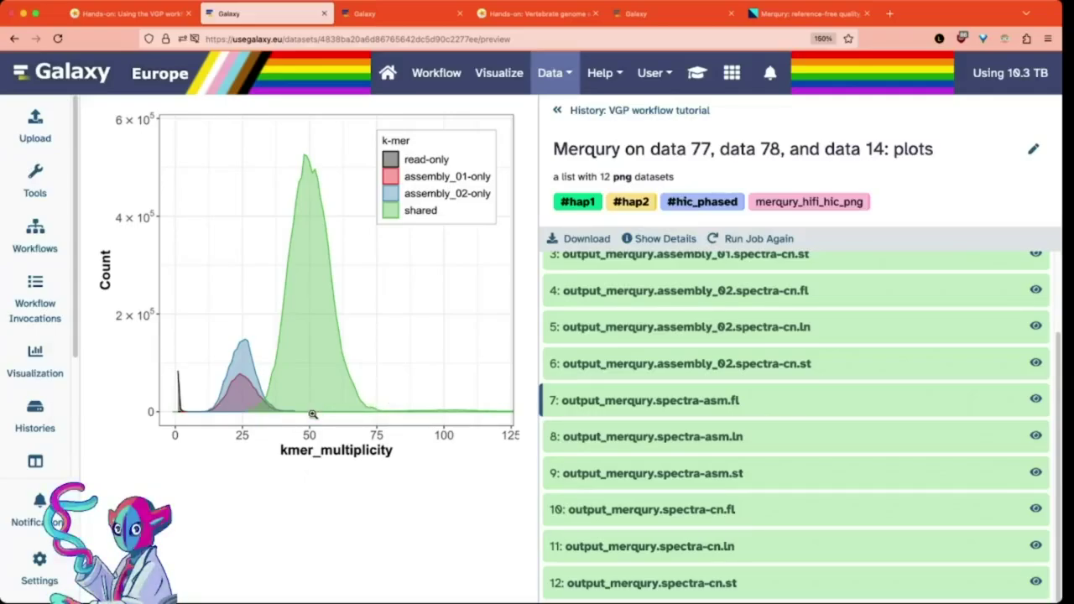
- Display the filled spectra-cn plot of assembly_01, followed by that of assembly_02, to compare their read-only and 1-copy k-mers
{"action": "scroll", "coordinate": [819, 420], "scroll_direction": "up", "scroll_amount": 3}
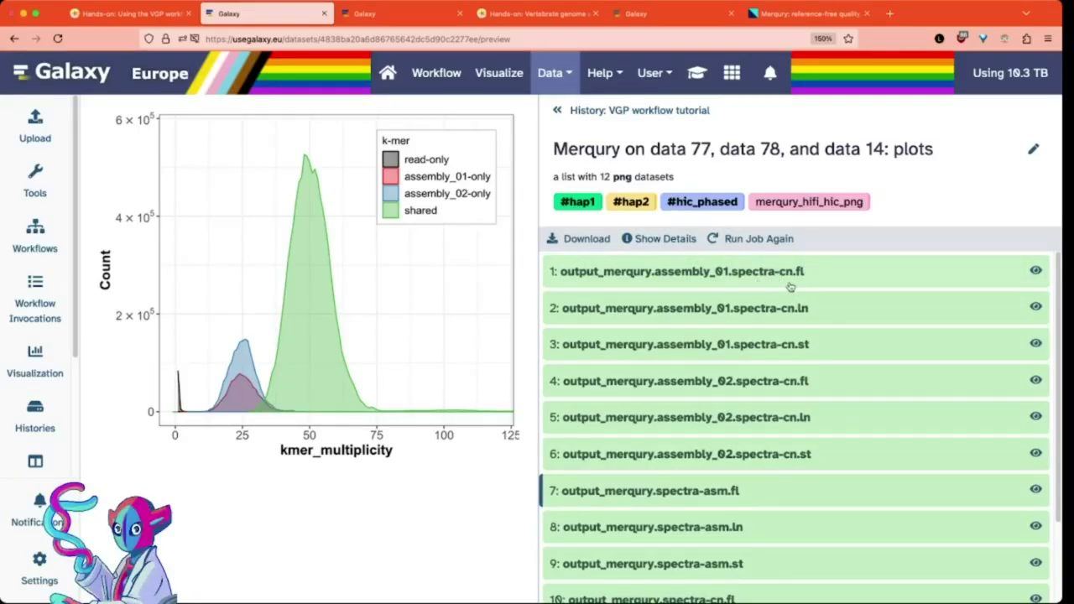
{"action": "left_click", "coordinate": [1035, 273]}
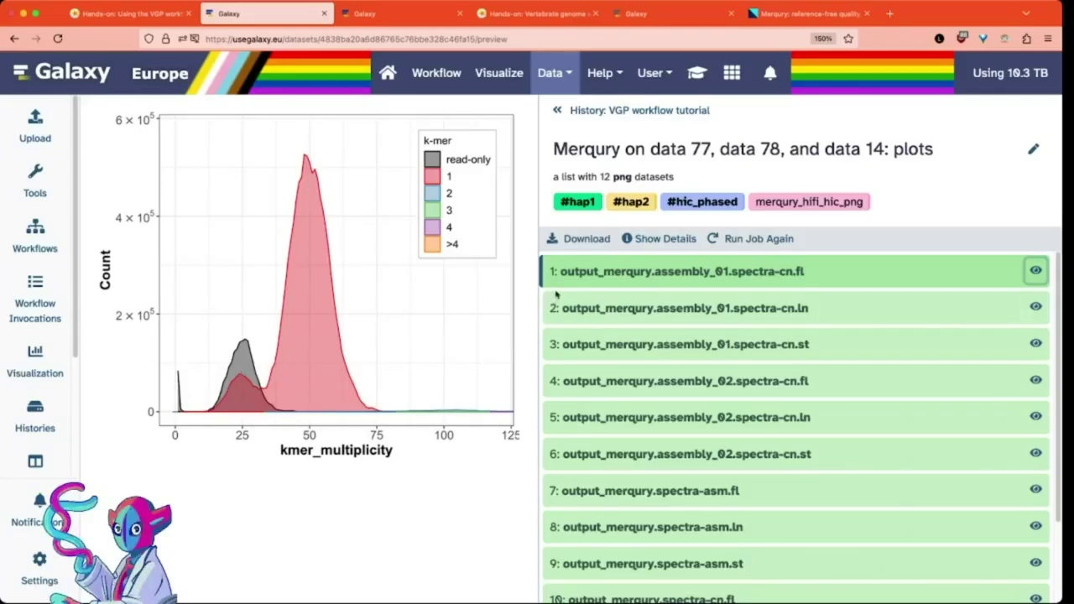
{"action": "scroll", "coordinate": [587, 340], "scroll_direction": "down", "scroll_amount": 3}
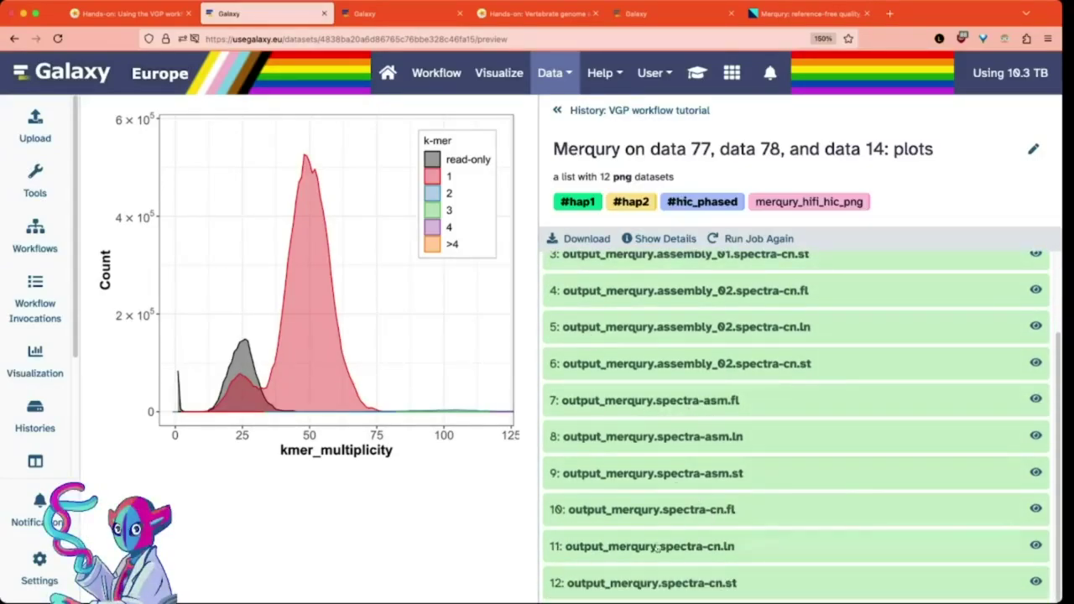
{"action": "scroll", "coordinate": [636, 476], "scroll_direction": "up", "scroll_amount": 3}
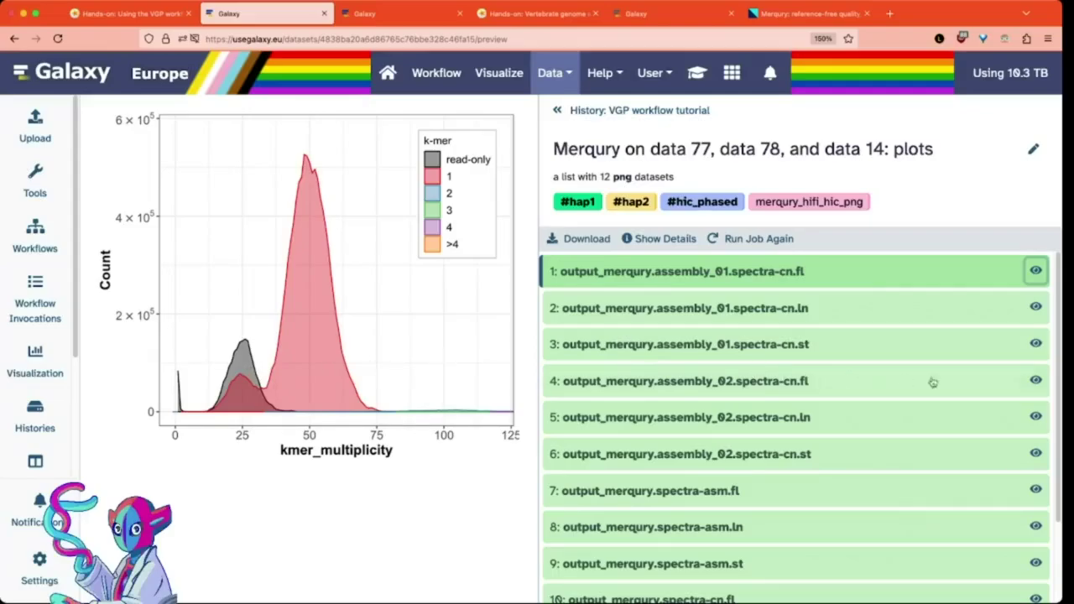
{"action": "left_click", "coordinate": [1035, 382]}
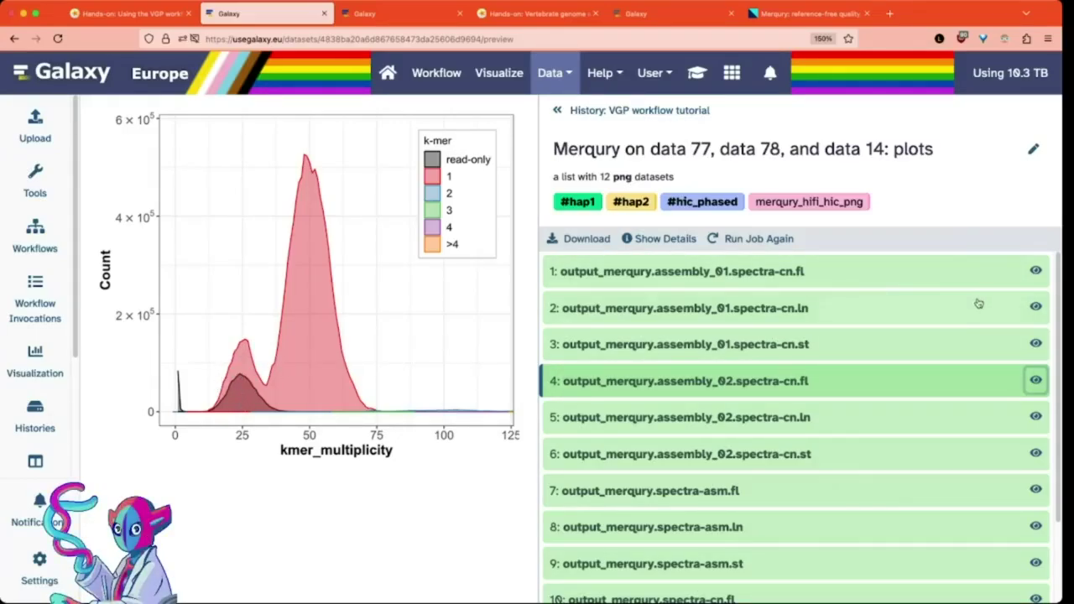
- Compare the spectra-asm.fl plot with assembly_01's spectra-cn.fl plot, finishing on spectra-asm.fl
{"action": "scroll", "coordinate": [927, 386], "scroll_direction": "down", "scroll_amount": 2}
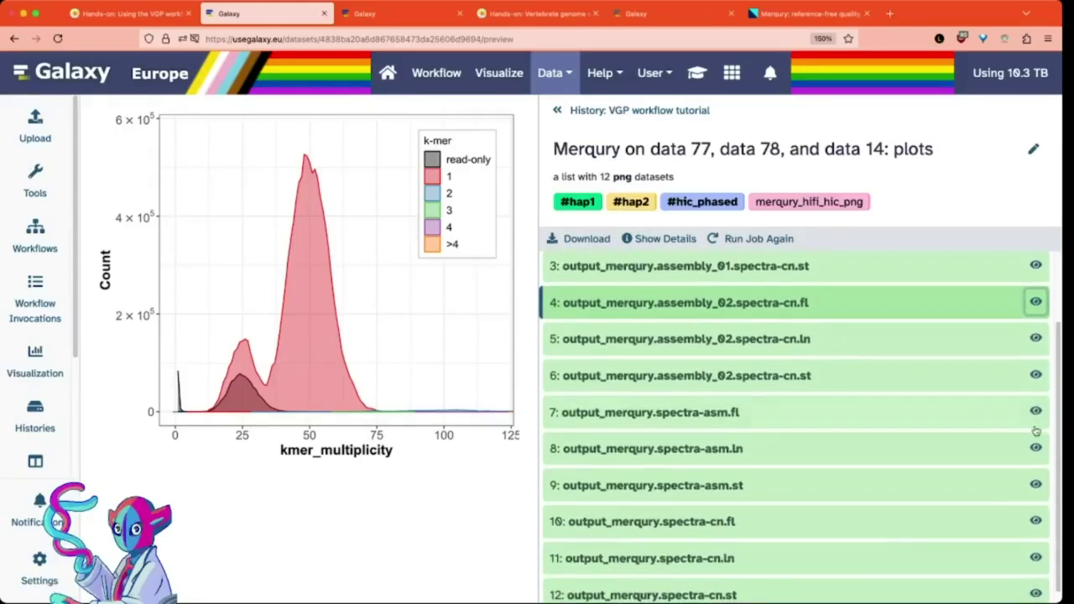
{"action": "left_click", "coordinate": [1036, 411]}
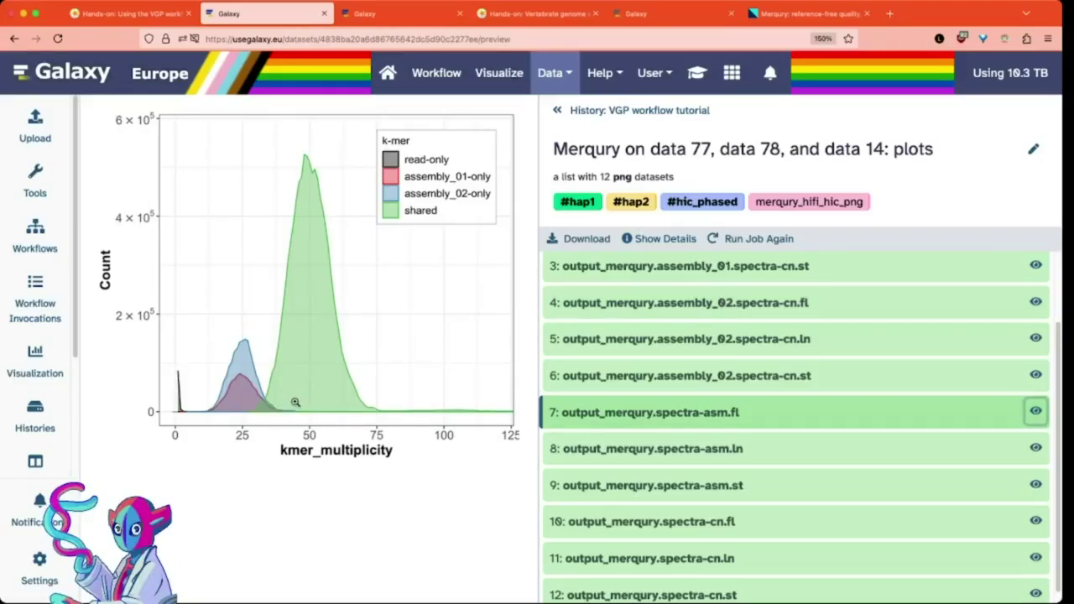
{"action": "scroll", "coordinate": [771, 402], "scroll_direction": "up", "scroll_amount": 2}
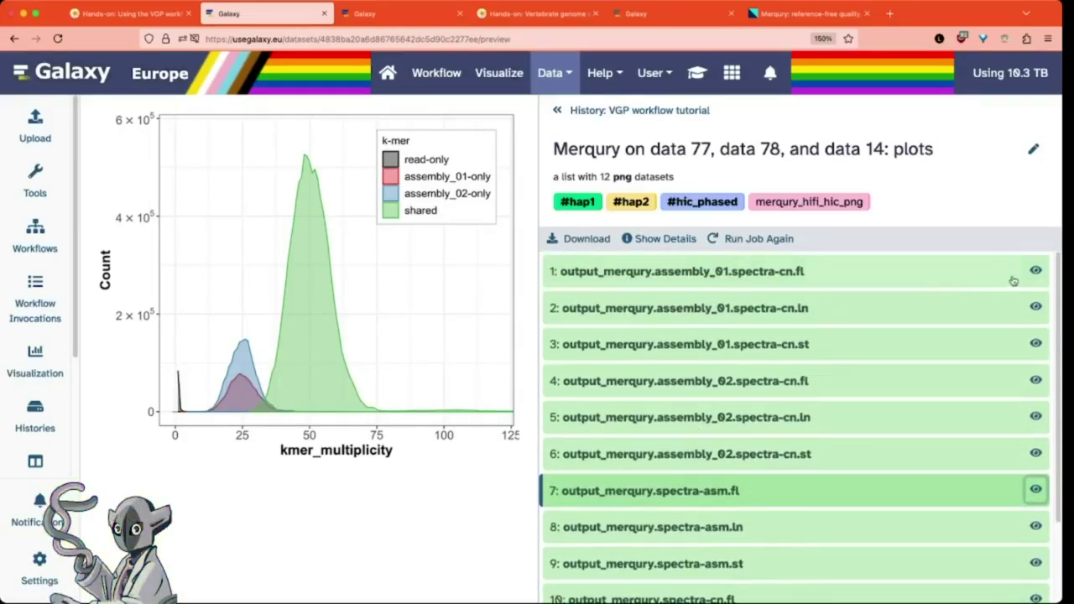
{"action": "left_click", "coordinate": [1035, 272]}
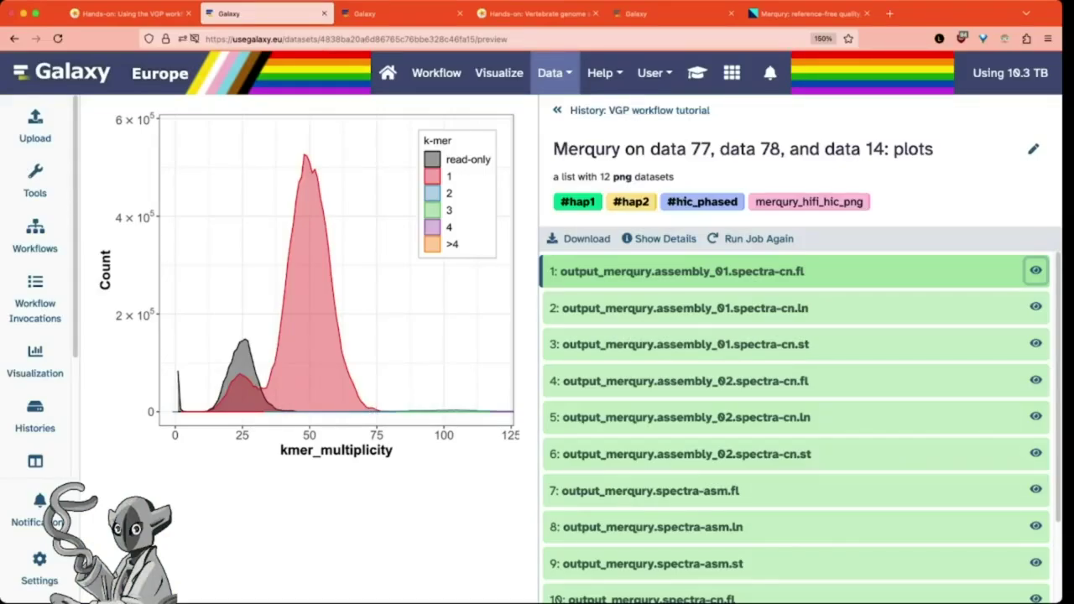
{"action": "scroll", "coordinate": [945, 446], "scroll_direction": "down", "scroll_amount": 3}
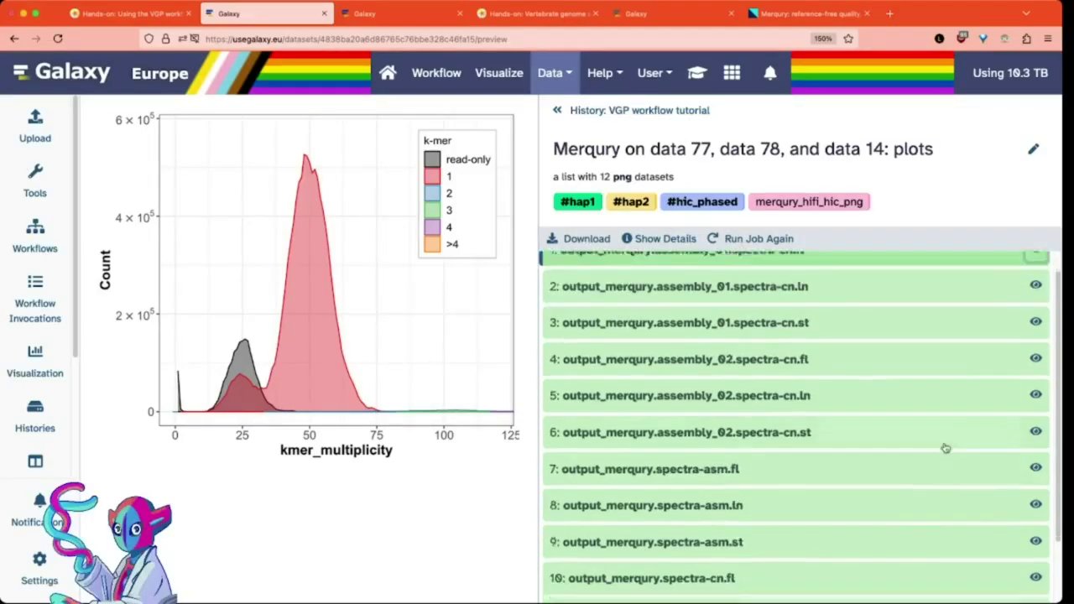
{"action": "left_click", "coordinate": [1037, 400]}
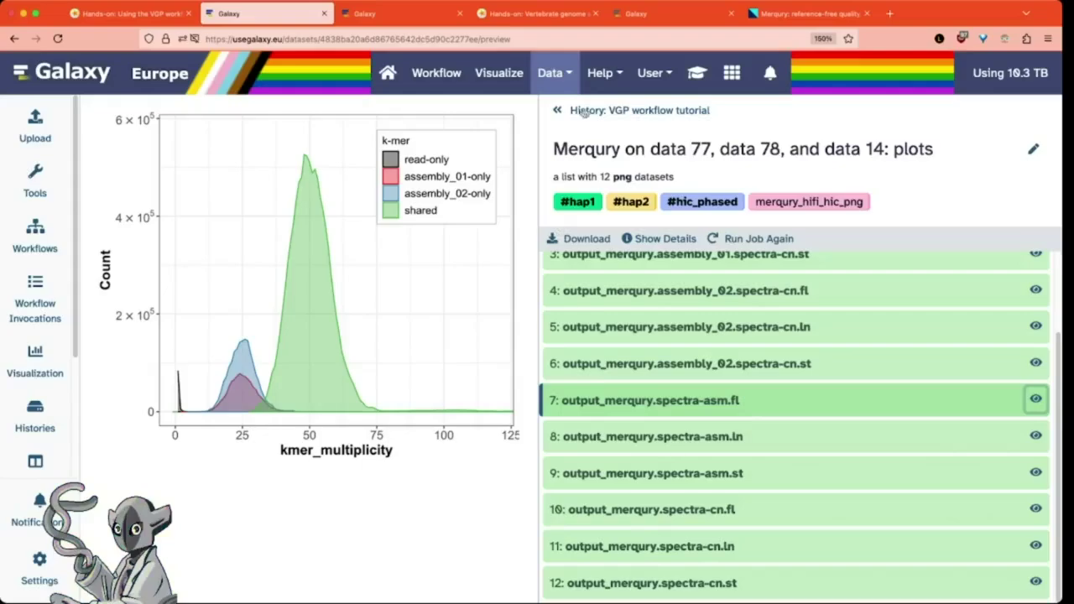
- In the mBabCel1 babirusa history's Merqury plots, view spectra-asm.fl and compare the filled spectra-cn plots of assembly_01 and assembly_02
{"action": "left_click", "coordinate": [668, 14]}
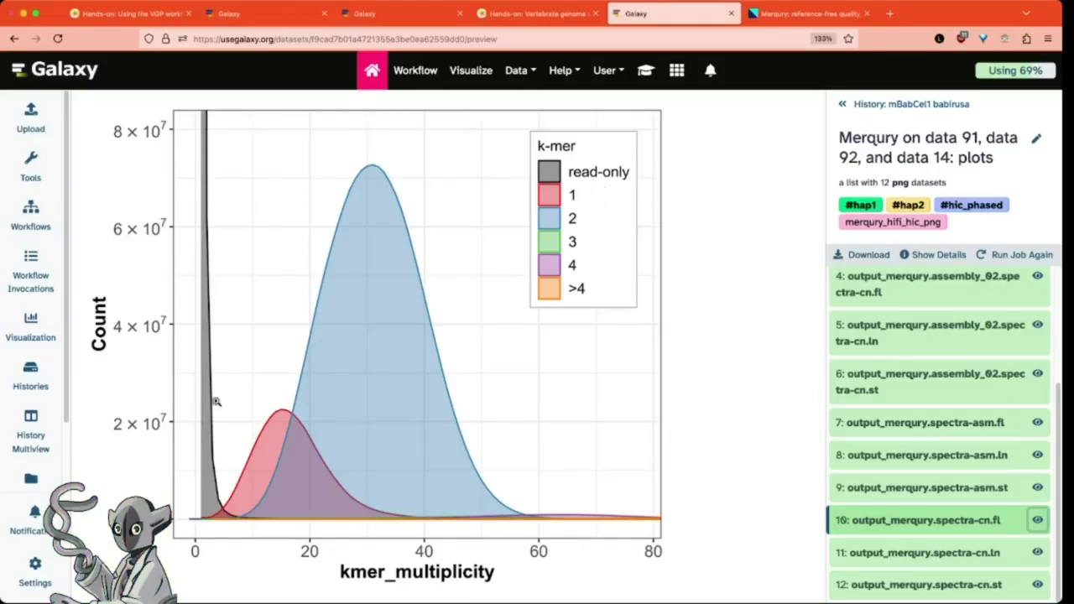
{"action": "left_click", "coordinate": [1038, 422]}
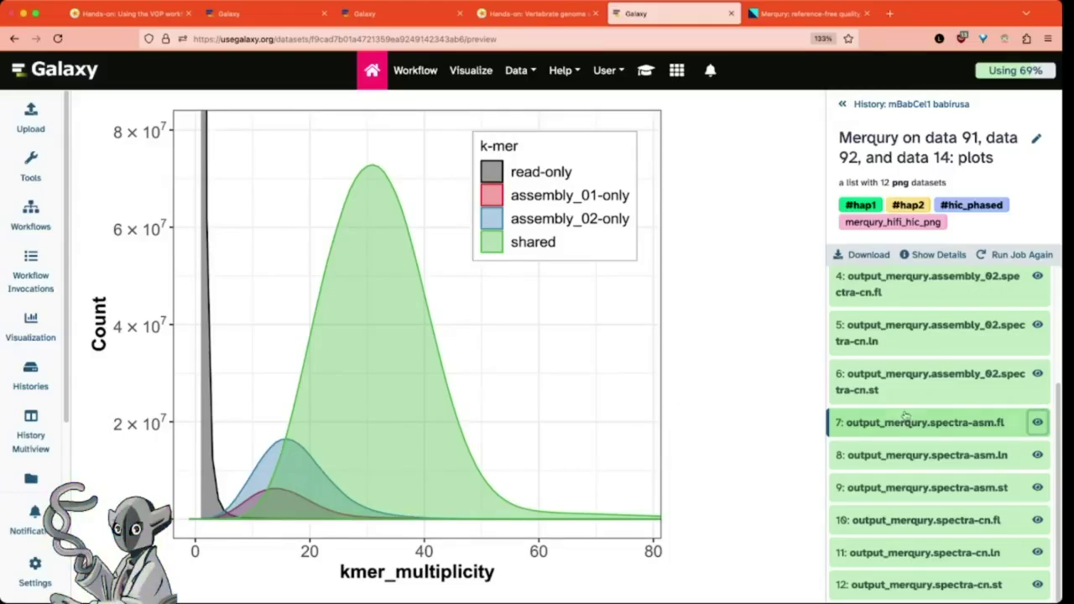
{"action": "scroll", "coordinate": [954, 413], "scroll_direction": "up", "scroll_amount": 3}
{"action": "left_click", "coordinate": [1038, 284]}
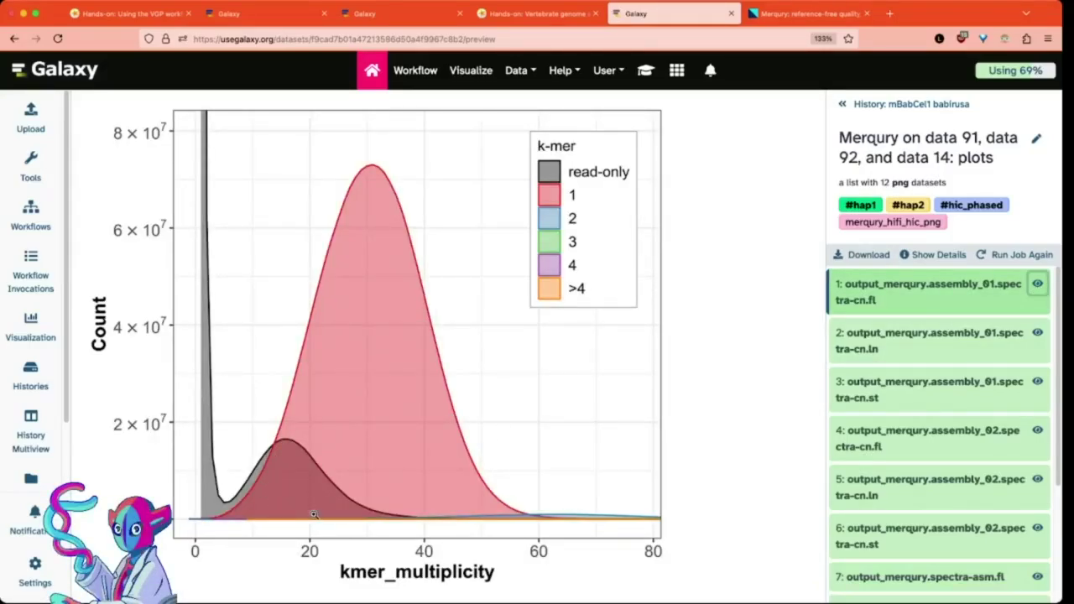
{"action": "left_click", "coordinate": [1038, 431]}
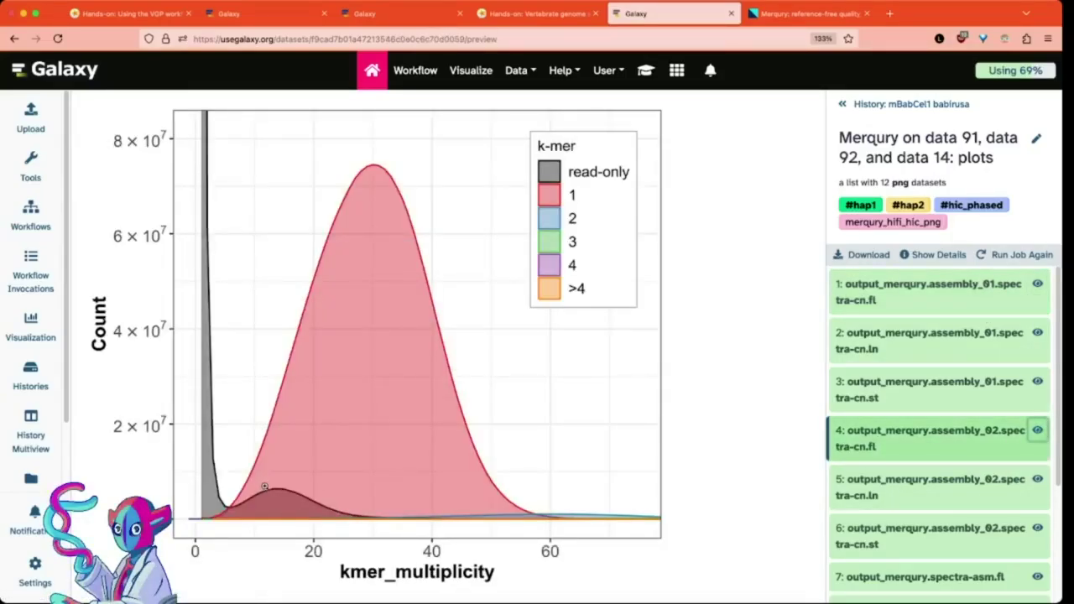
{"action": "left_click", "coordinate": [1039, 285]}
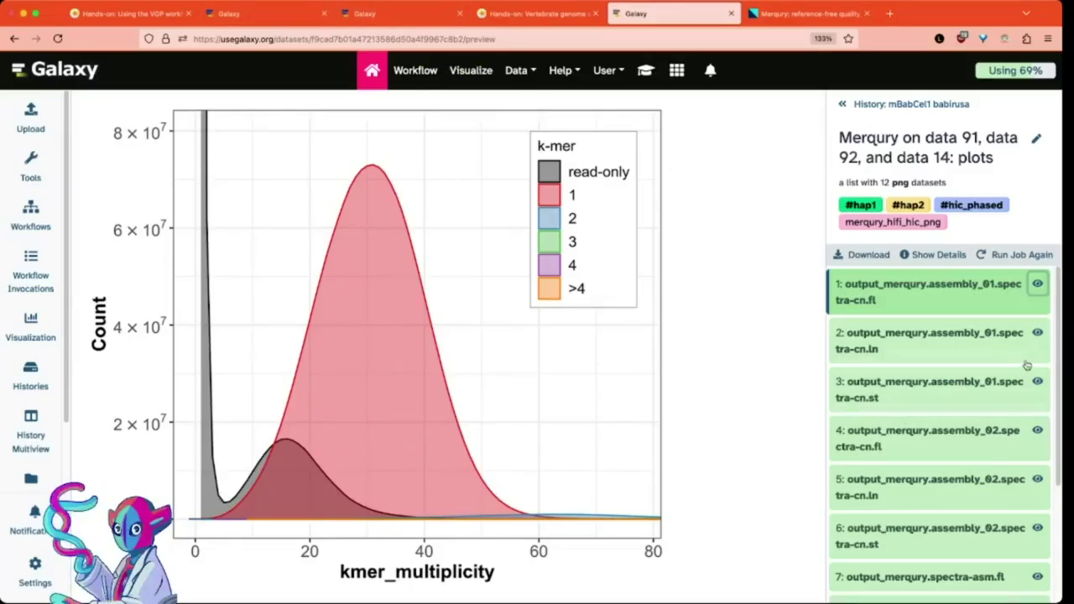
- Display assembly_02's filled spectra-cn plot, followed by output_merqury.spectra-asm.fl, to relate missing k-mers to haplotype-specific ones
{"action": "left_click", "coordinate": [1027, 426]}
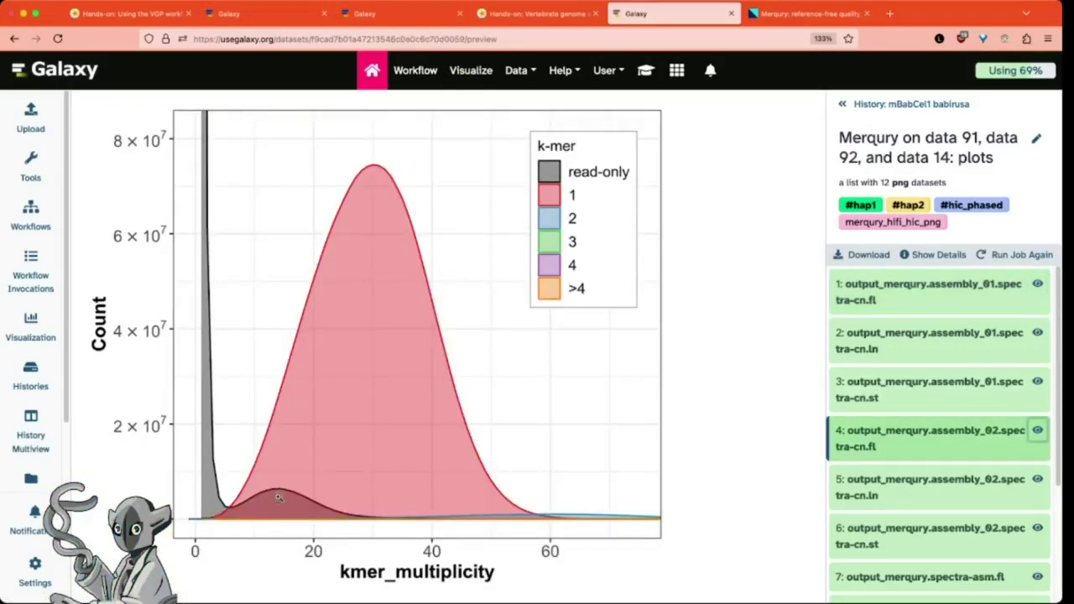
{"action": "scroll", "coordinate": [970, 417], "scroll_direction": "down", "scroll_amount": 3}
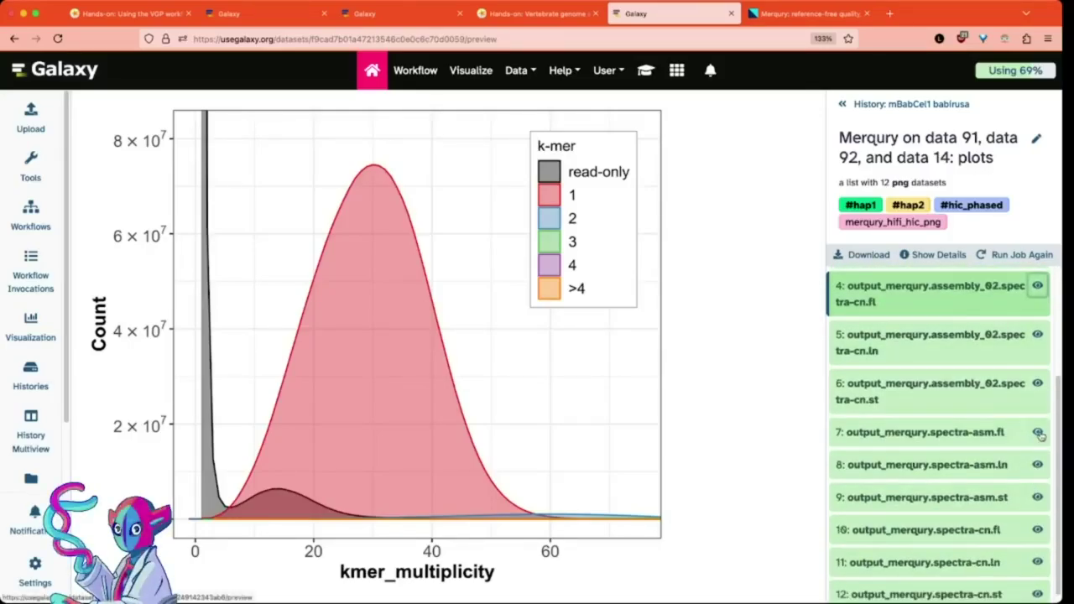
{"action": "left_click", "coordinate": [1038, 432]}
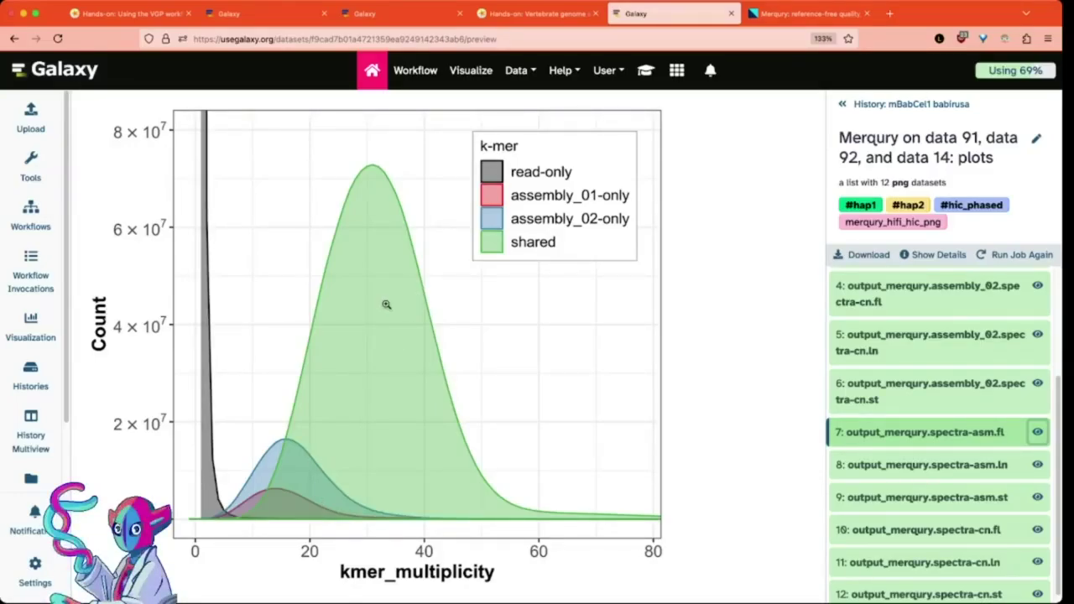
- Compare the babirusa spectra-cn.fl plots of assembly_01 and assembly_02, ending on assembly_02
{"action": "scroll", "coordinate": [912, 354], "scroll_direction": "up", "scroll_amount": 3}
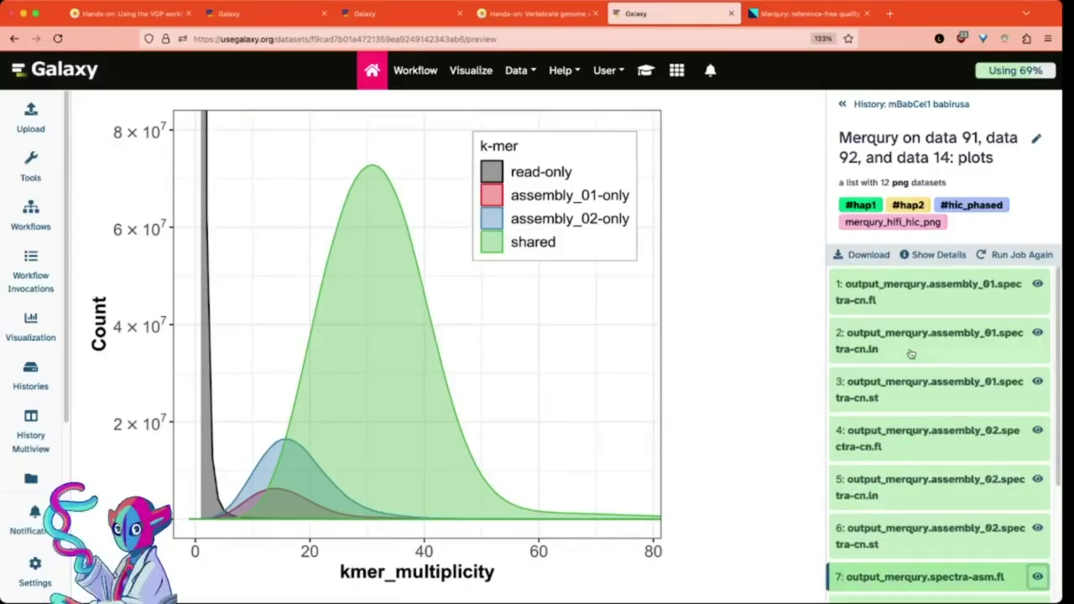
{"action": "left_click", "coordinate": [1039, 286]}
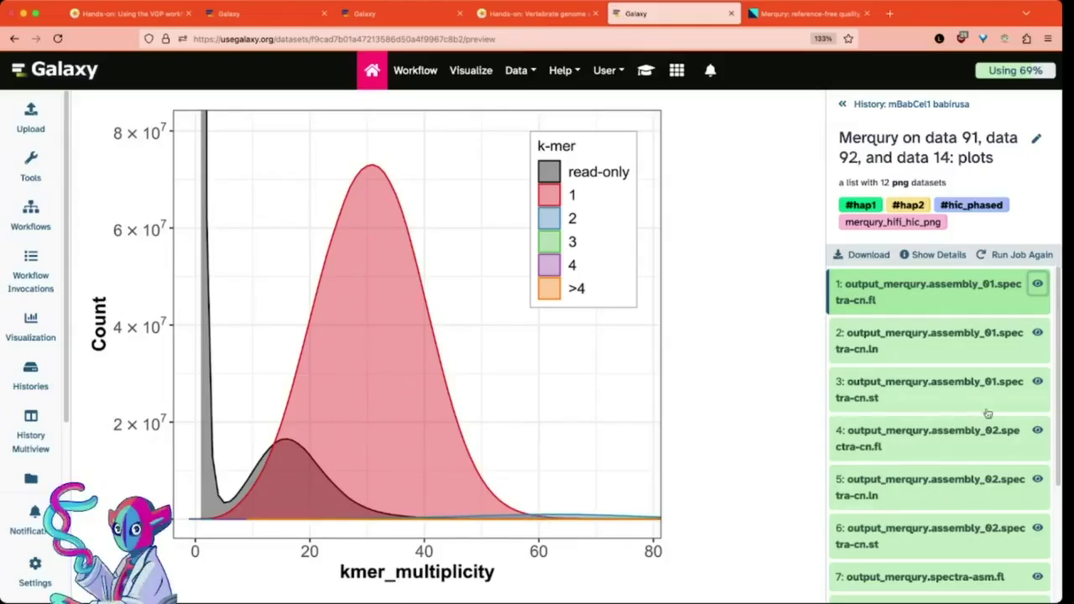
{"action": "left_click", "coordinate": [1038, 432]}
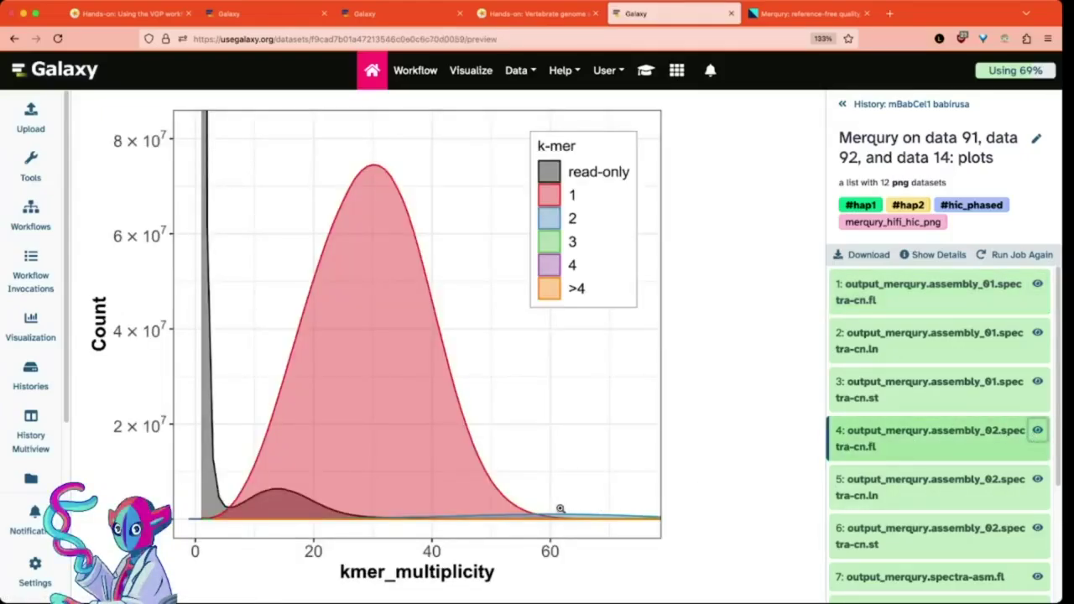
- Display the combined output_merqury.spectra-cn.fl plot, followed by assembly_01's spectra-cn.fl plot, to compare k-mer copy numbers
{"action": "scroll", "coordinate": [923, 378], "scroll_direction": "down", "scroll_amount": 1}
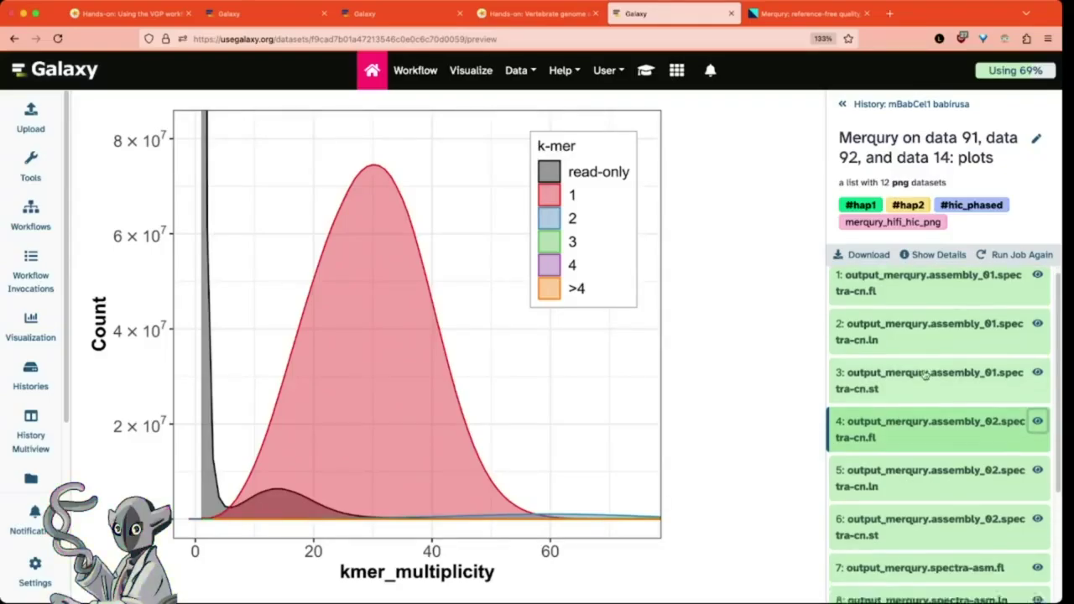
{"action": "scroll", "coordinate": [926, 378], "scroll_direction": "down", "scroll_amount": 2}
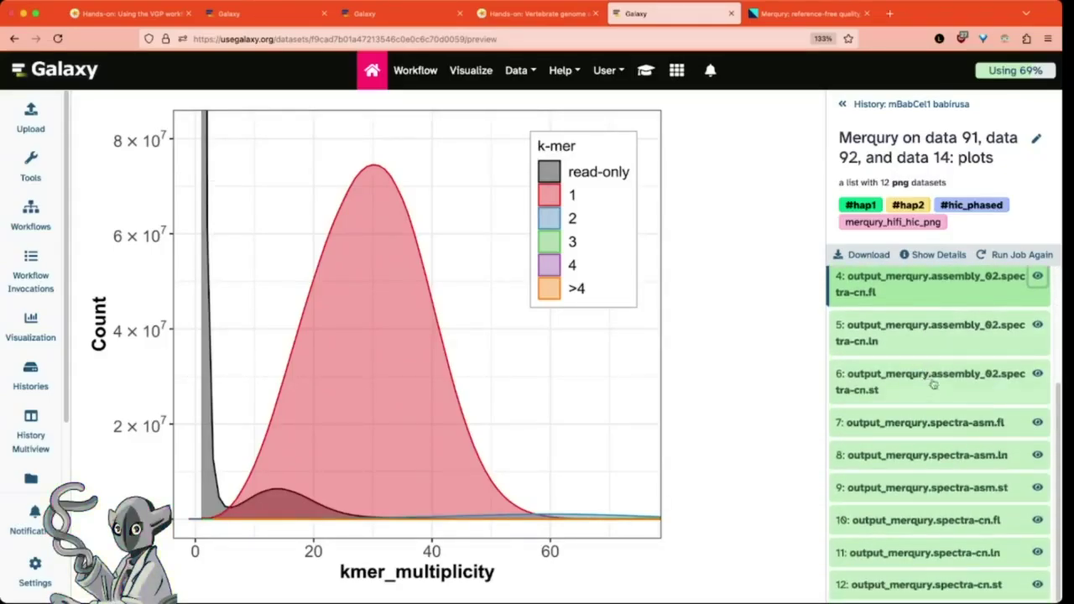
{"action": "left_click", "coordinate": [1038, 520]}
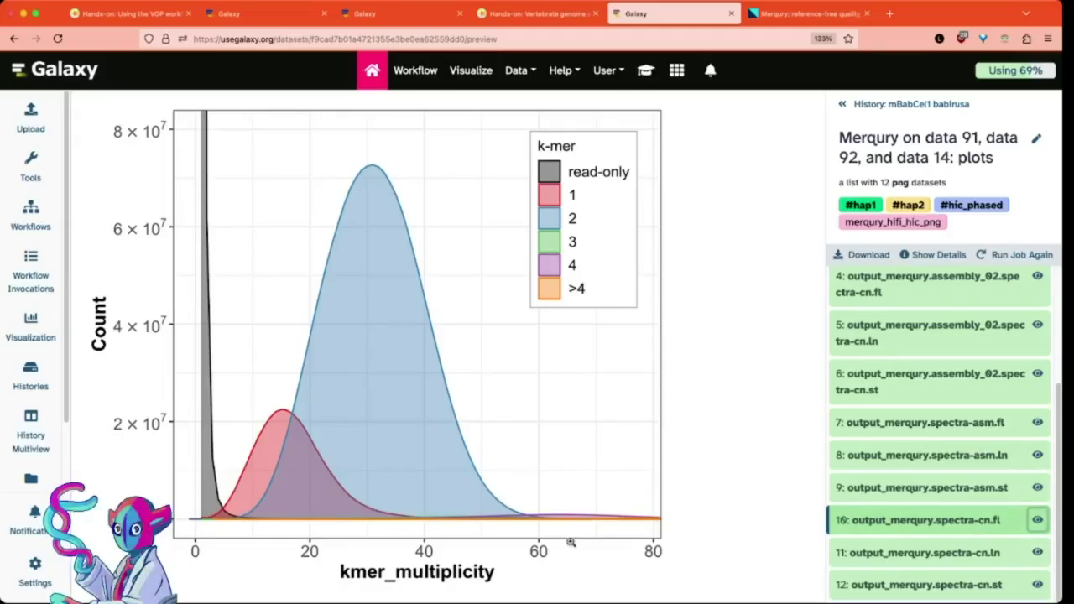
{"action": "scroll", "coordinate": [940, 420], "scroll_direction": "up", "scroll_amount": 3}
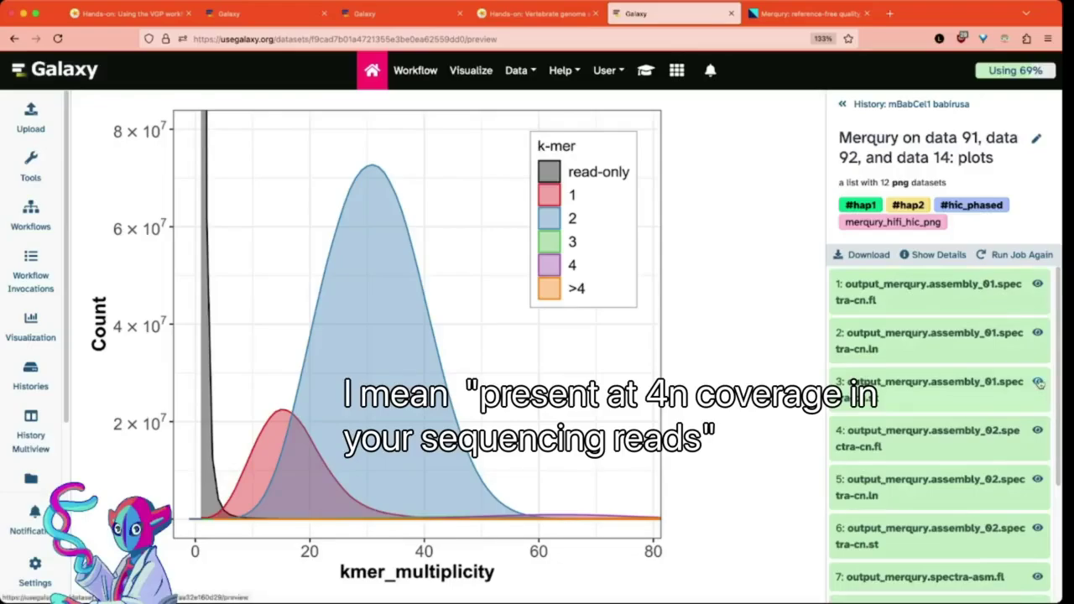
{"action": "left_click", "coordinate": [1037, 283]}
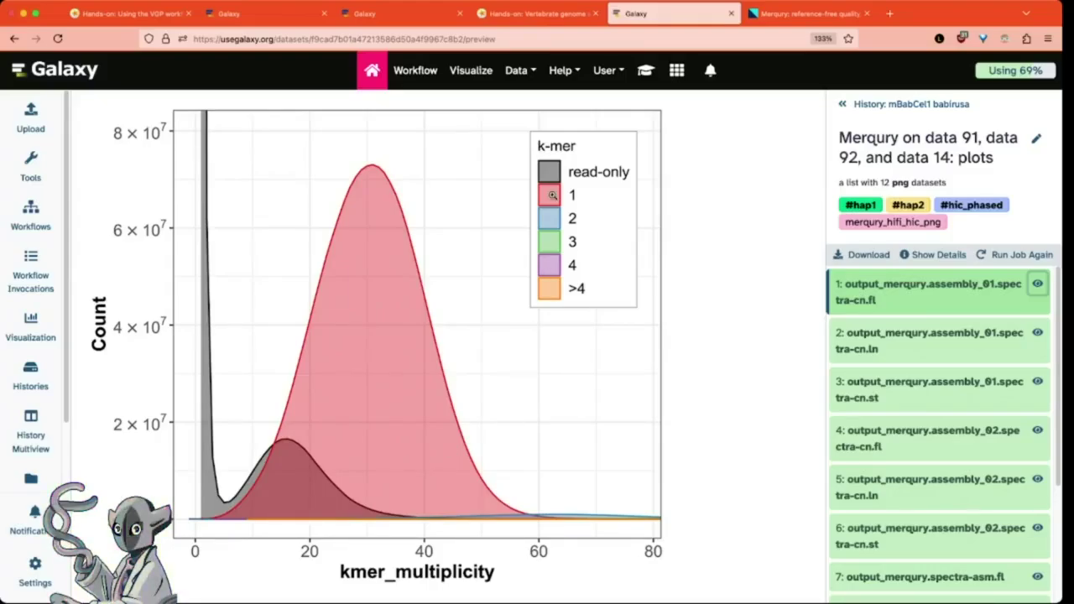
- Switch to the training tutorial on vertebrate genome assembly and return to its start, briefly highlighting the full title
{"action": "left_click", "coordinate": [534, 14]}
{"action": "scroll", "coordinate": [392, 303], "scroll_direction": "up", "scroll_amount": 3}
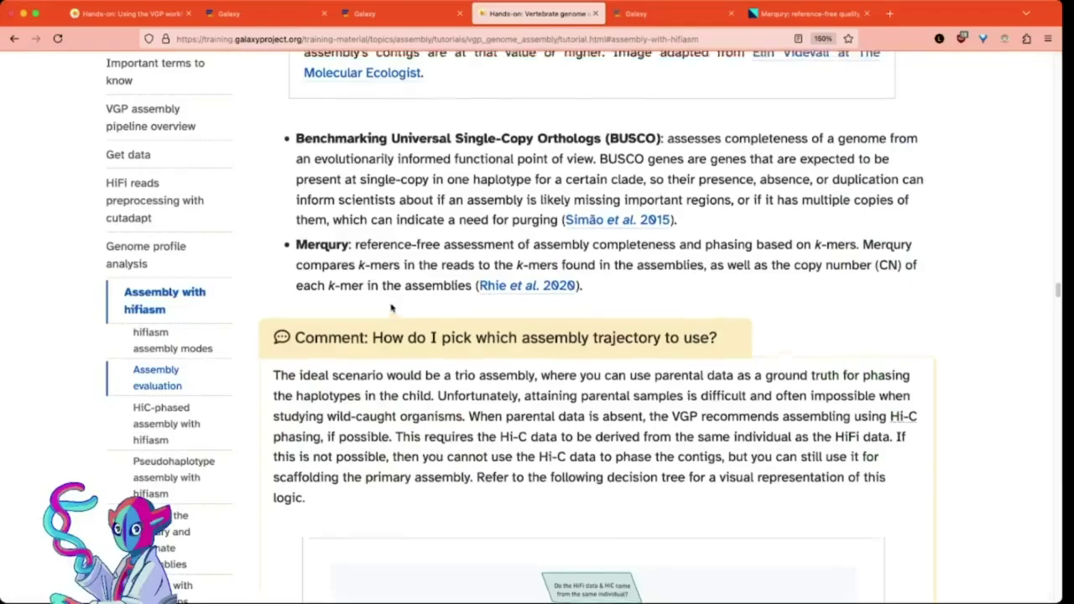
{"action": "scroll", "coordinate": [391, 303], "scroll_direction": "up", "scroll_amount": 5}
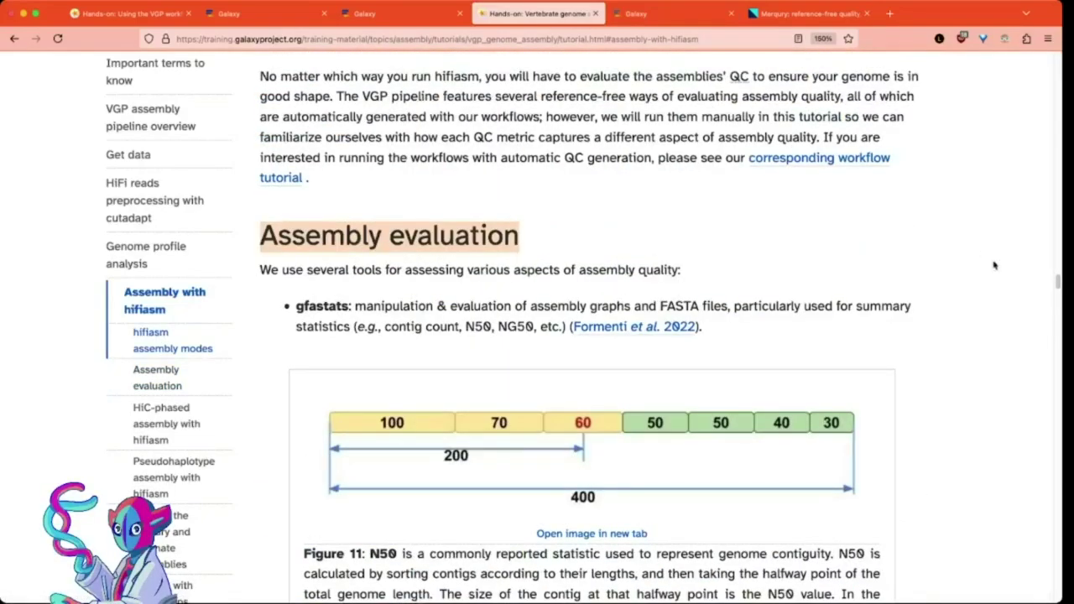
{"action": "scroll", "coordinate": [994, 265], "scroll_direction": "up", "scroll_amount": 20}
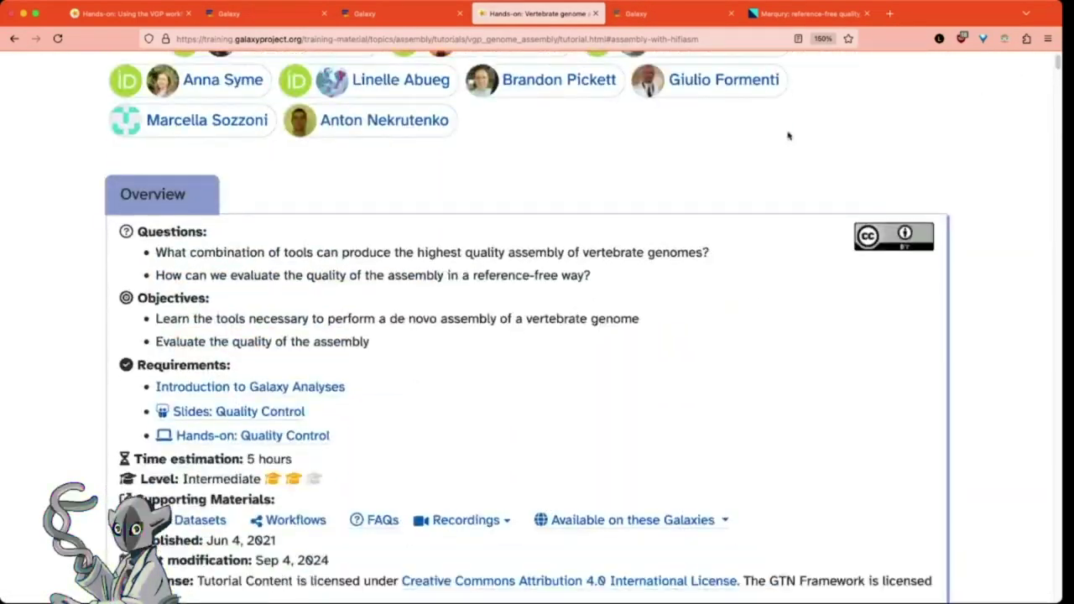
{"action": "scroll", "coordinate": [788, 135], "scroll_direction": "up", "scroll_amount": 3}
{"action": "left_click_drag", "start_coordinate": [89, 173], "coordinate": [575, 205]}
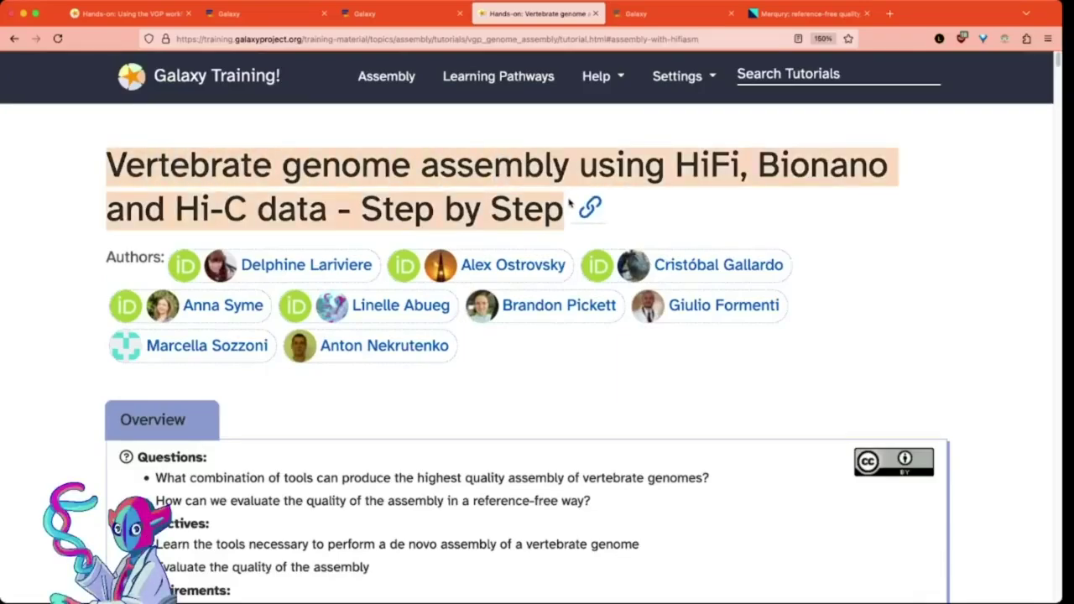
{"action": "left_click", "coordinate": [895, 241]}
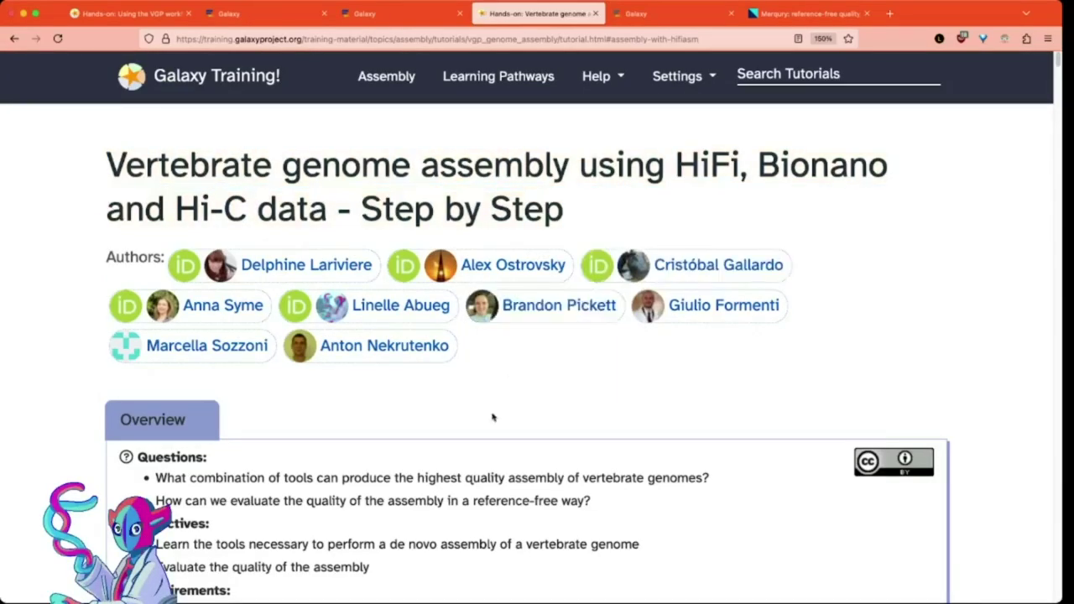
- Open the "Assembly with hifiasm" section from the tutorial's agenda
{"action": "scroll", "coordinate": [492, 418], "scroll_direction": "down", "scroll_amount": 10}
{"action": "scroll", "coordinate": [531, 363], "scroll_direction": "down", "scroll_amount": 10}
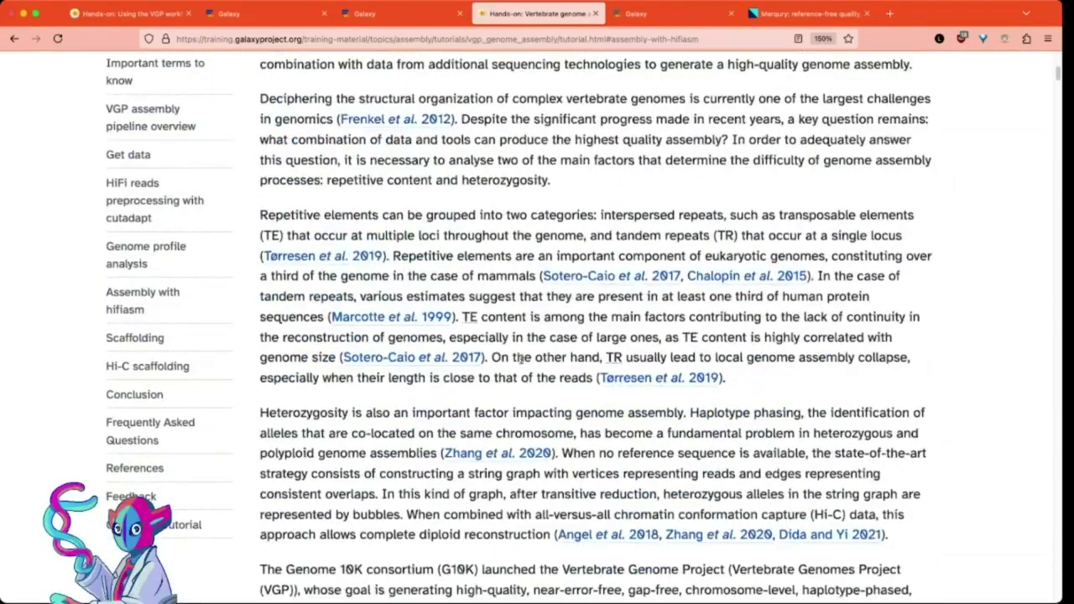
{"action": "scroll", "coordinate": [730, 314], "scroll_direction": "down", "scroll_amount": 1}
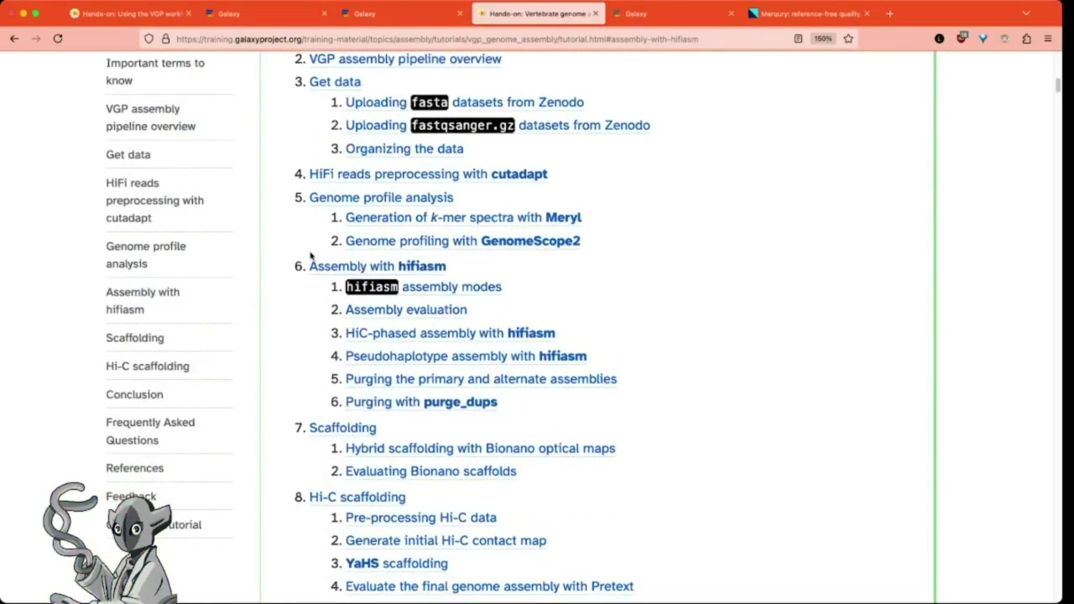
{"action": "left_click", "coordinate": [377, 266]}
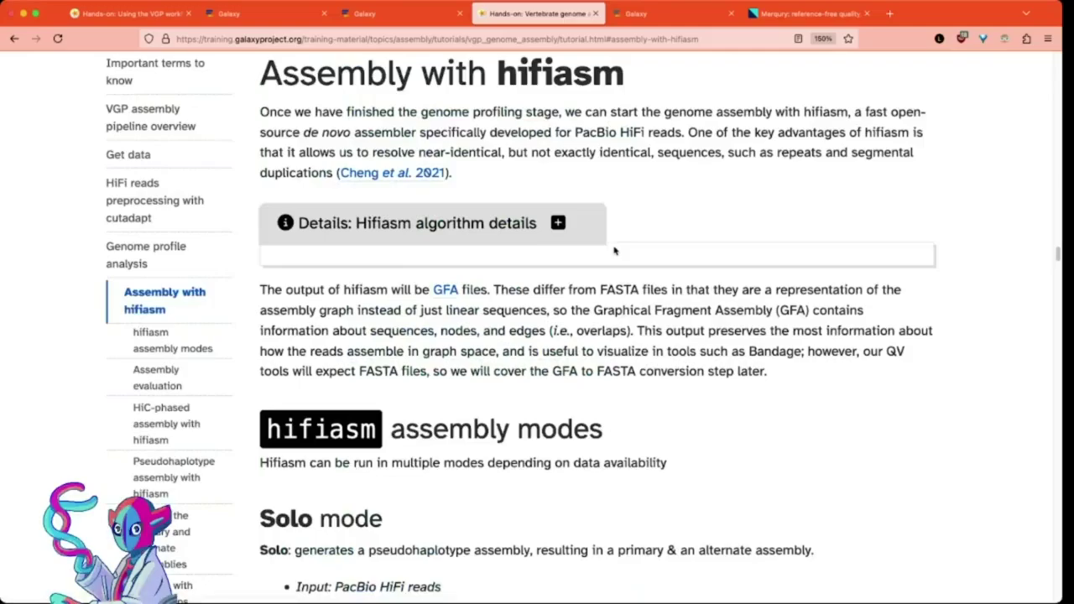
- Find the "Choose Your Own Tutorial" box after the assembly evaluation text and select the solo path
{"action": "scroll", "coordinate": [614, 250], "scroll_direction": "down", "scroll_amount": 10}
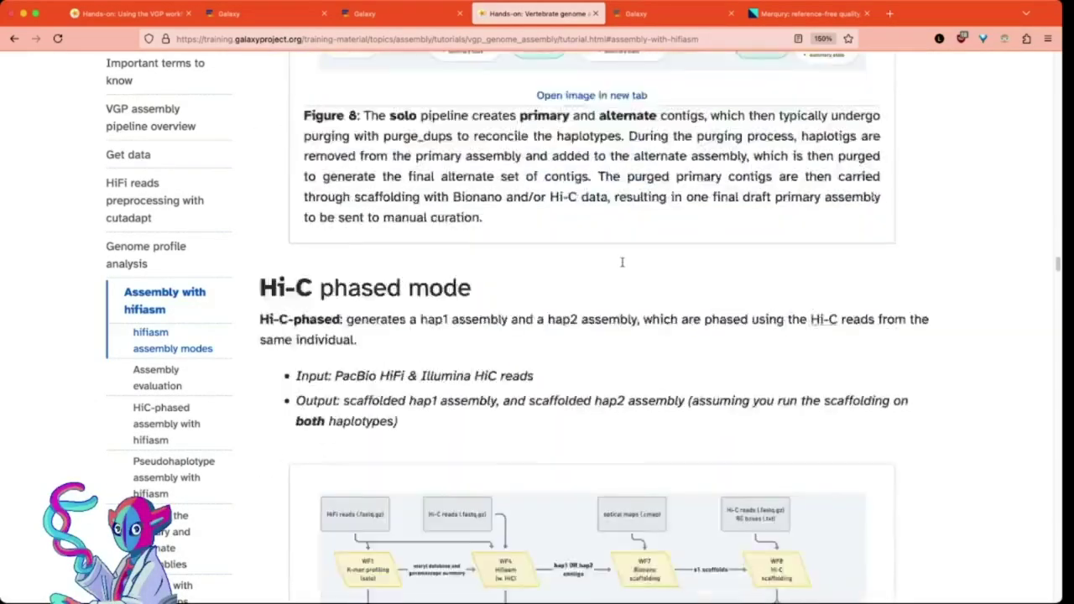
{"action": "scroll", "coordinate": [622, 263], "scroll_direction": "down", "scroll_amount": 15}
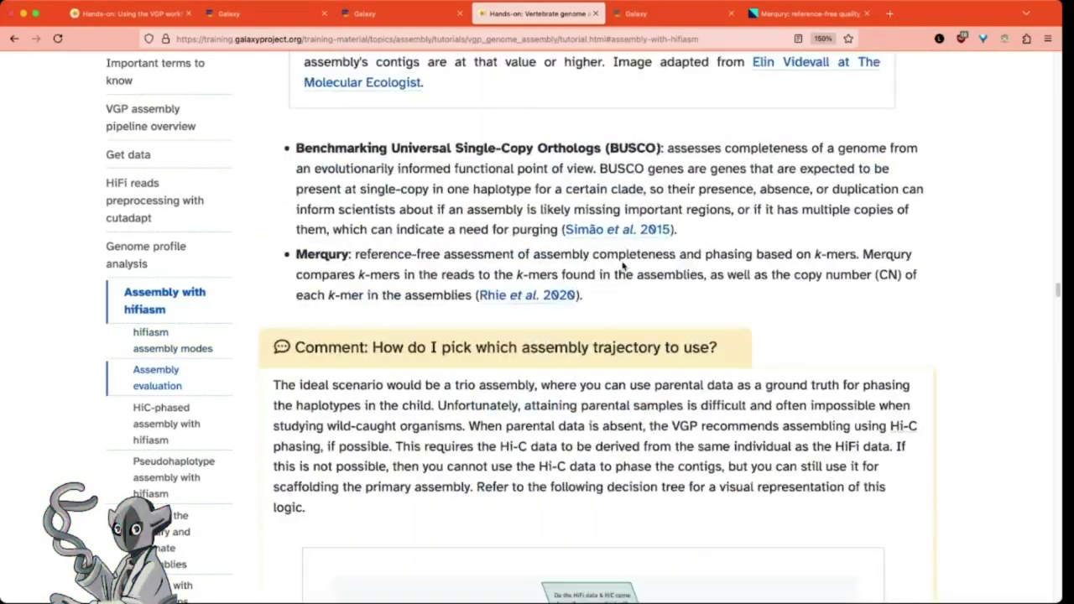
{"action": "scroll", "coordinate": [623, 265], "scroll_direction": "down", "scroll_amount": 10}
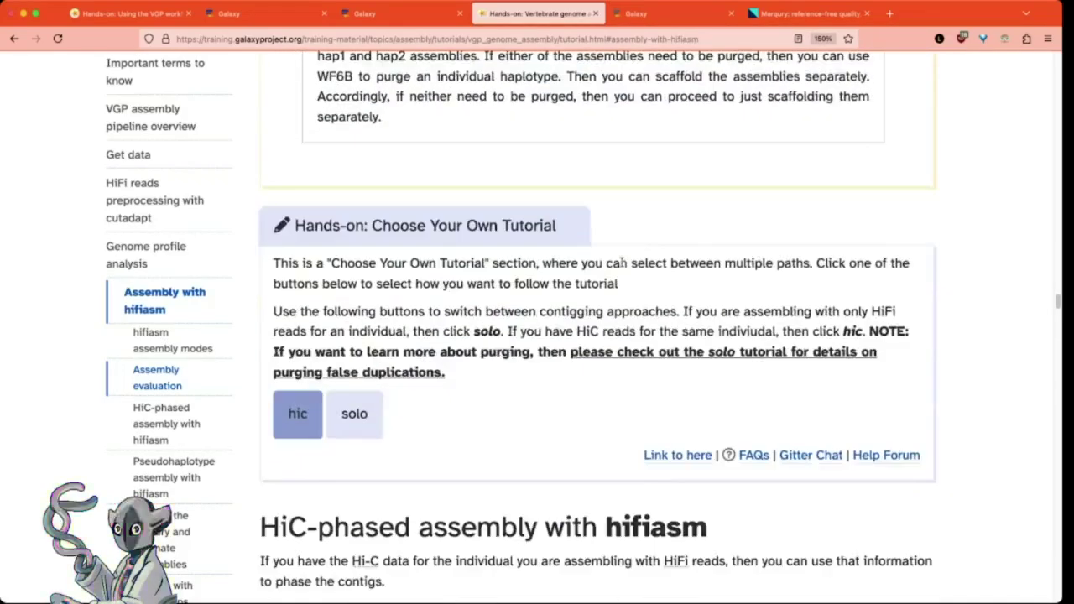
{"action": "scroll", "coordinate": [623, 263], "scroll_direction": "down", "scroll_amount": 1}
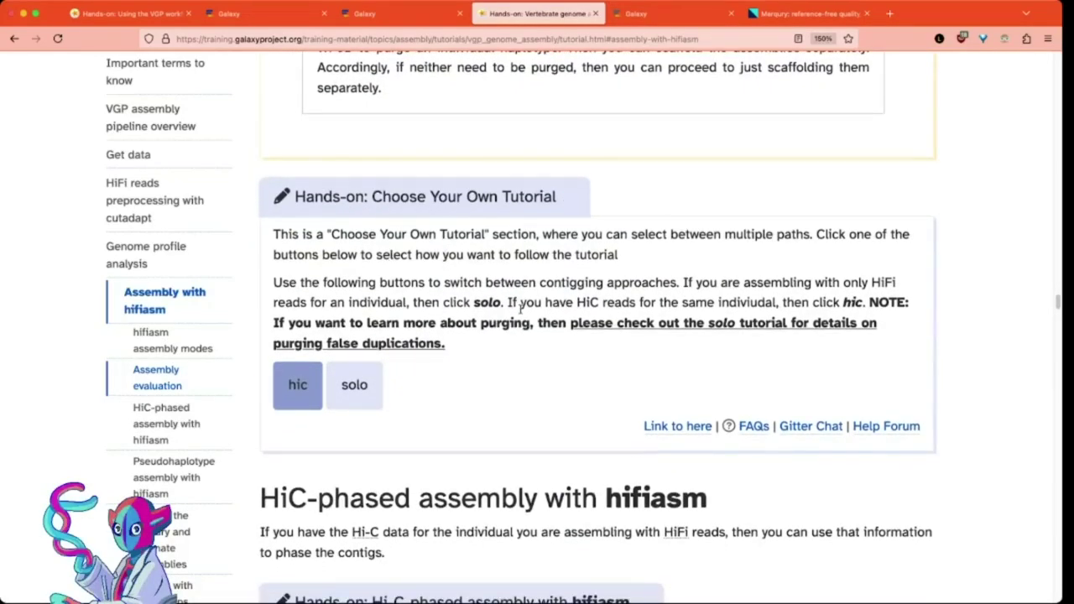
{"action": "scroll", "coordinate": [462, 359], "scroll_direction": "down", "scroll_amount": 1}
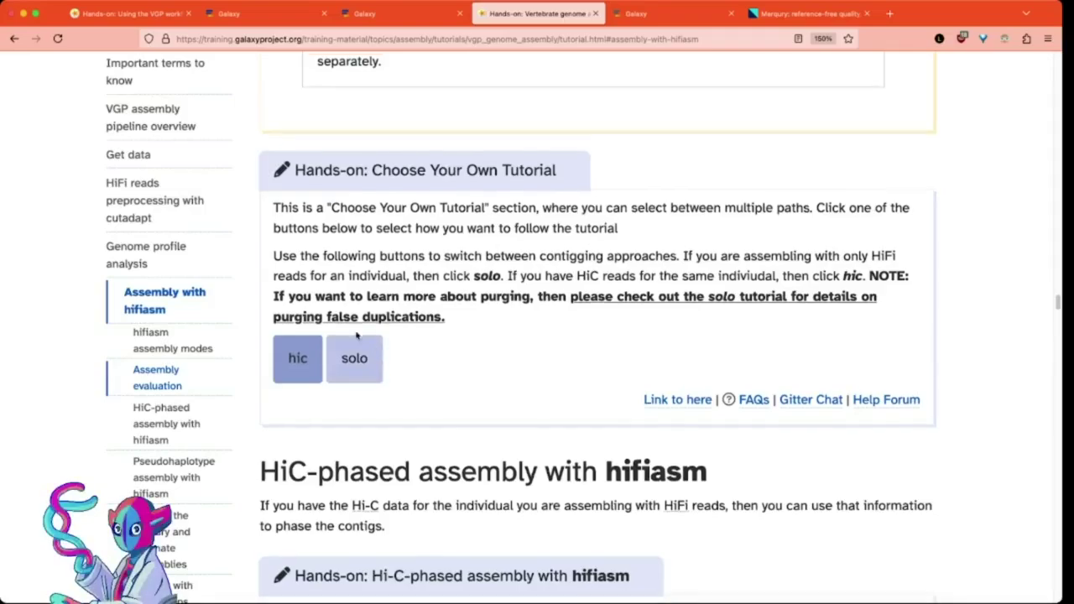
{"action": "scroll", "coordinate": [500, 324], "scroll_direction": "up", "scroll_amount": 1}
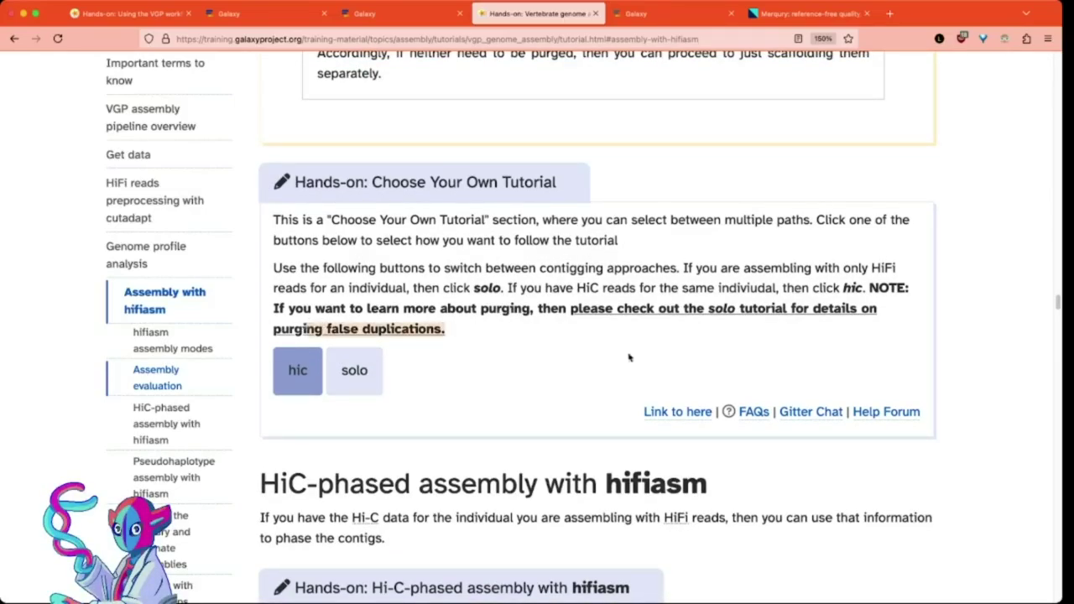
{"action": "left_click", "coordinate": [362, 371]}
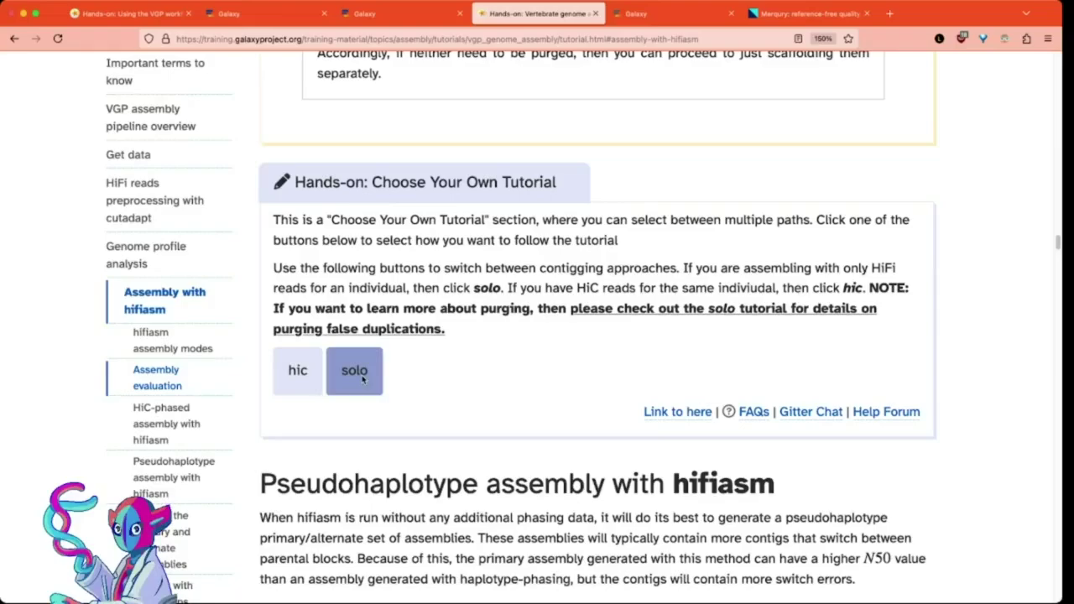
- In the solo path, find Figure 16 with the BUSCO results for the primary and alternate contigs
{"action": "scroll", "coordinate": [528, 401], "scroll_direction": "down", "scroll_amount": 10}
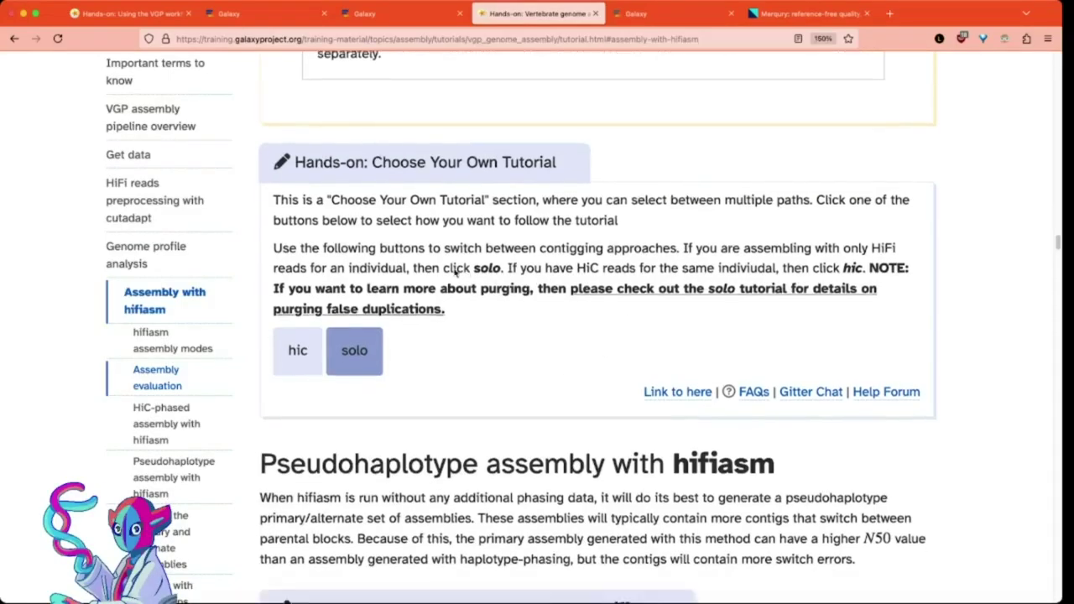
{"action": "scroll", "coordinate": [497, 219], "scroll_direction": "down", "scroll_amount": 11}
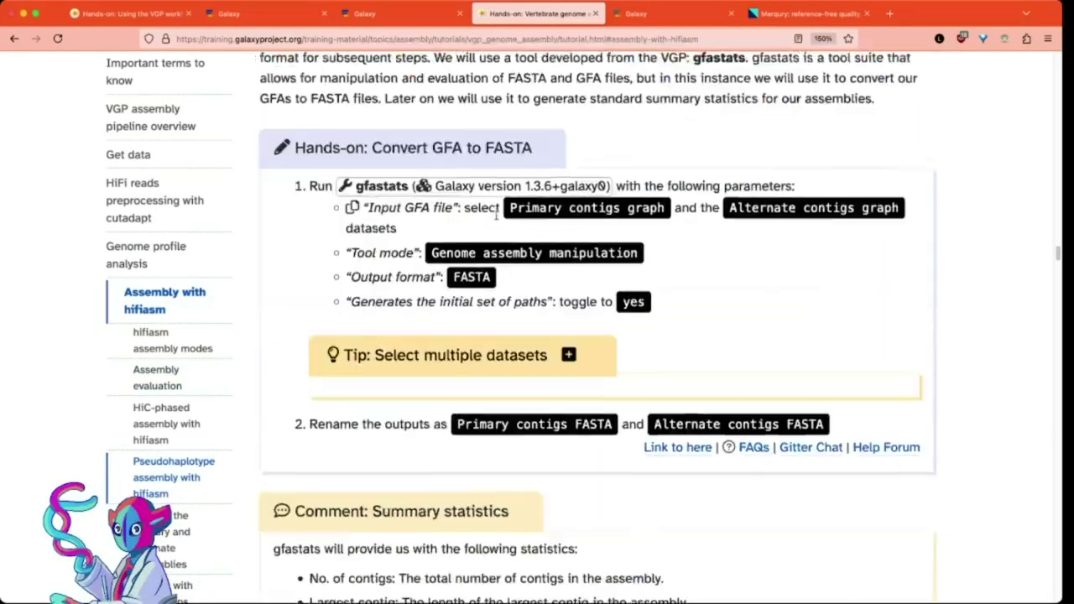
{"action": "scroll", "coordinate": [497, 219], "scroll_direction": "down", "scroll_amount": 12}
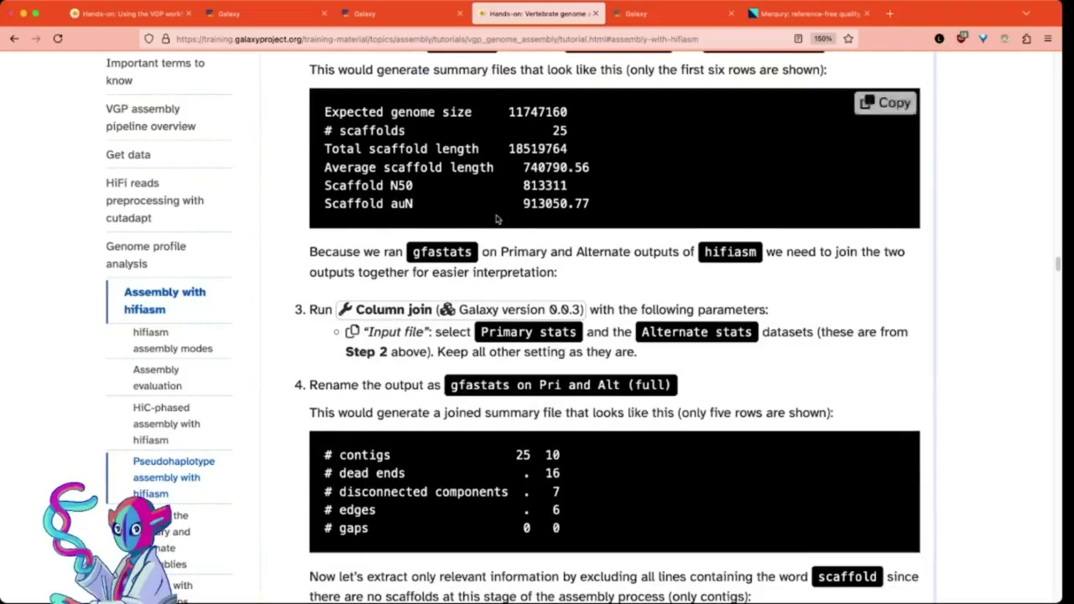
{"action": "scroll", "coordinate": [496, 219], "scroll_direction": "down", "scroll_amount": 14}
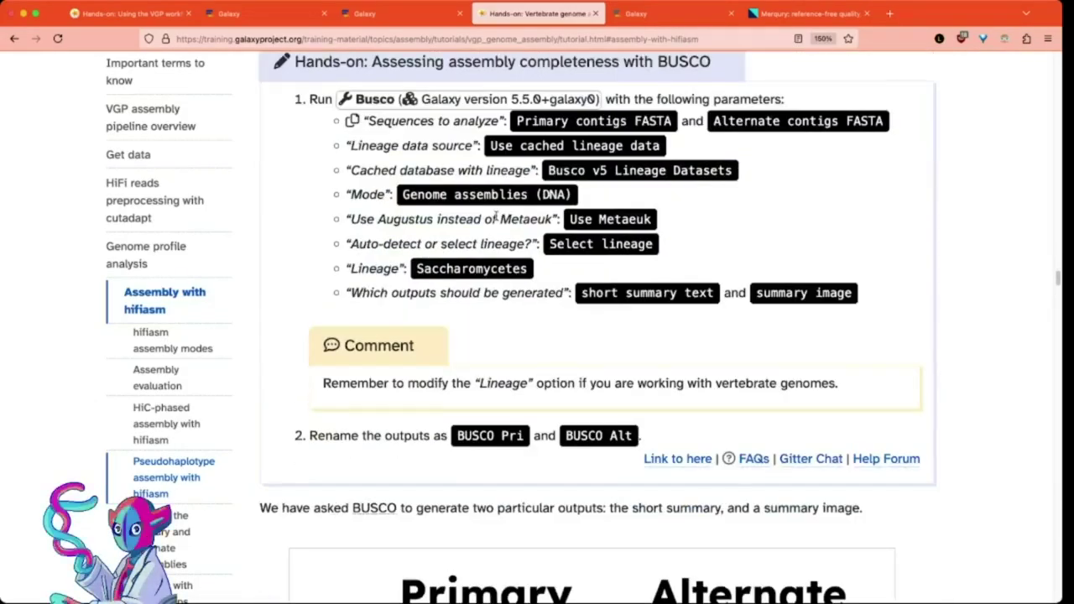
{"action": "scroll", "coordinate": [496, 214], "scroll_direction": "up", "scroll_amount": 6}
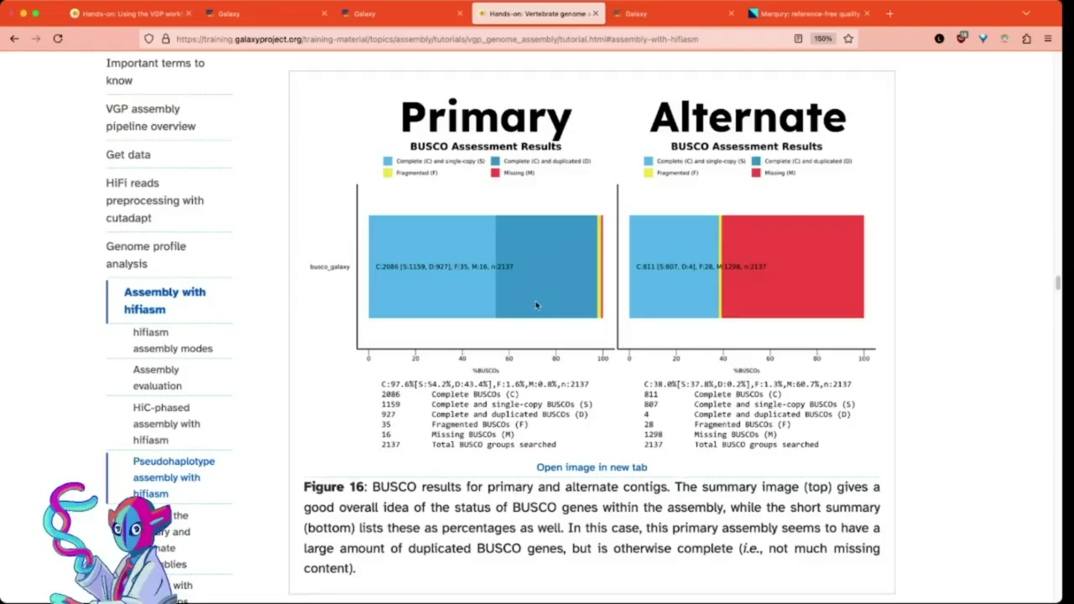
- View the solo tutorial's Merqury figures, from the CN plot and spectra-asm plot to the output_merqury.assembly_01.spectra-cn.fl plot
{"action": "scroll", "coordinate": [533, 305], "scroll_direction": "down", "scroll_amount": 10}
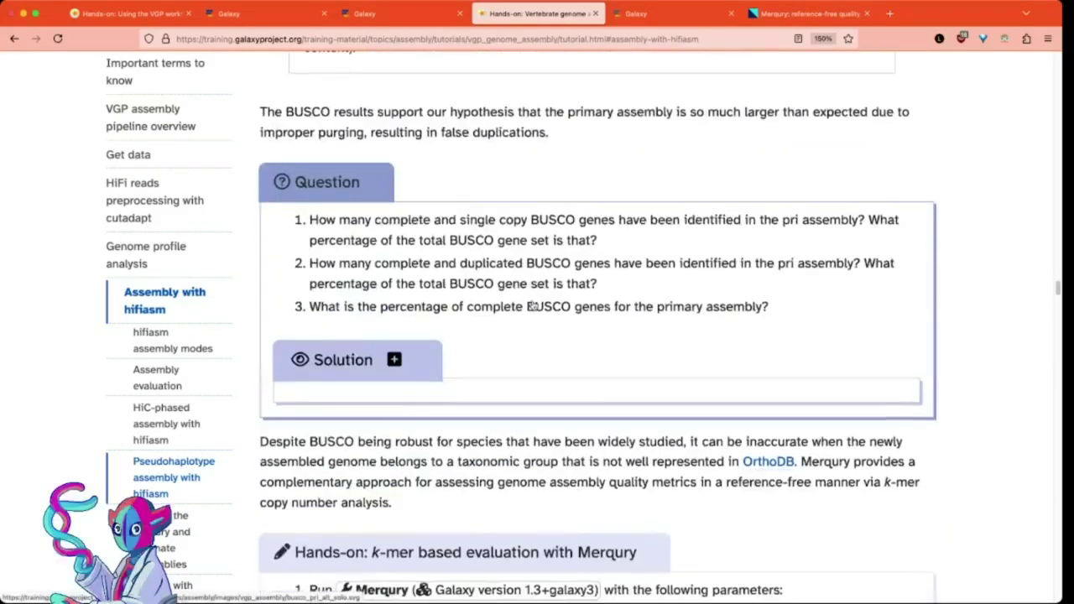
{"action": "scroll", "coordinate": [534, 302], "scroll_direction": "down", "scroll_amount": 6}
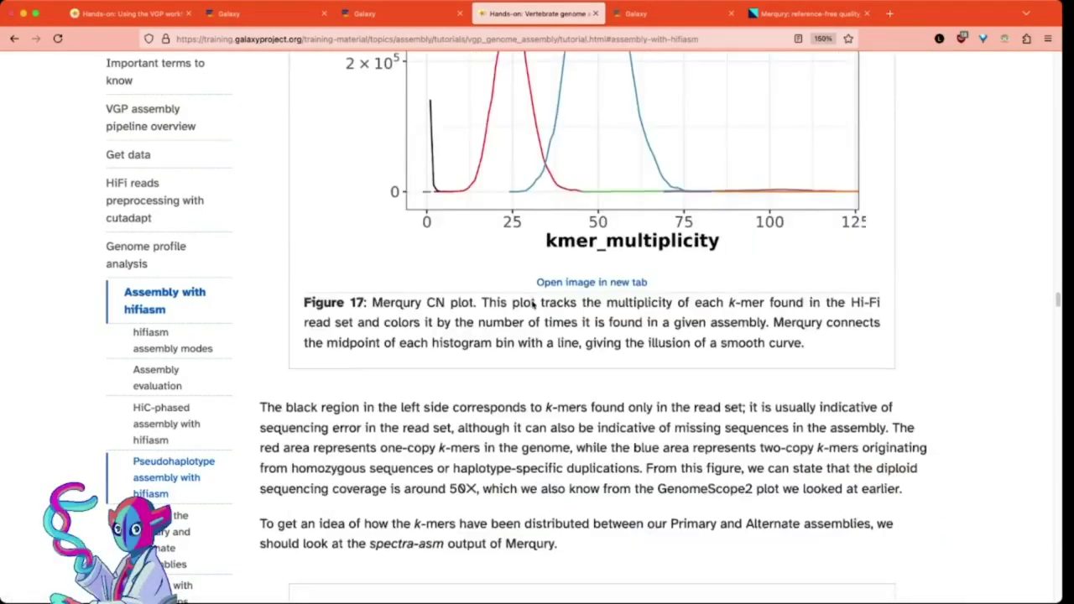
{"action": "scroll", "coordinate": [532, 302], "scroll_direction": "down", "scroll_amount": 4}
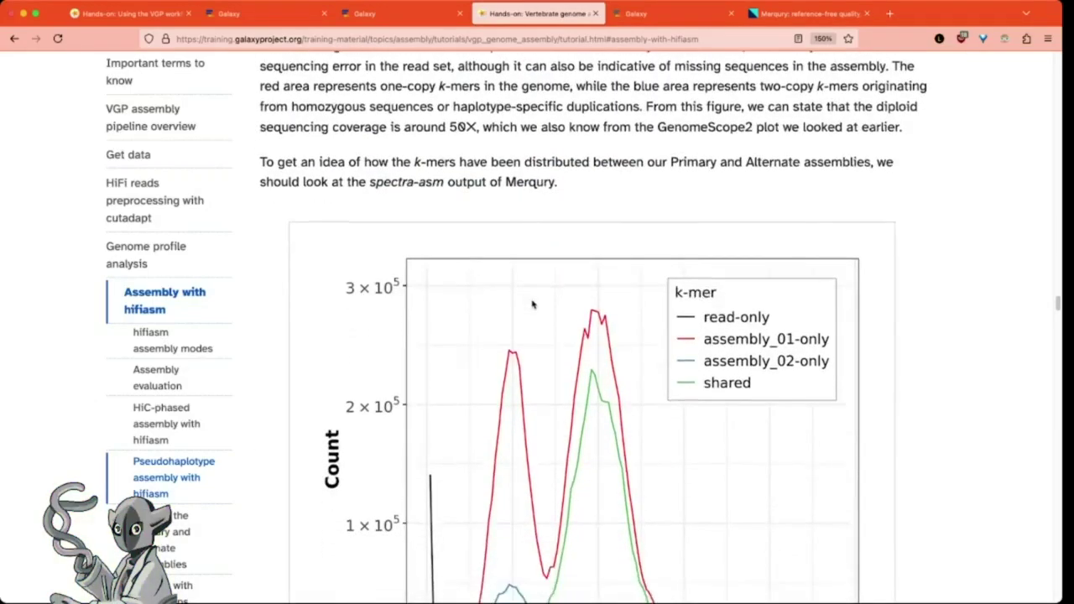
{"action": "scroll", "coordinate": [532, 305], "scroll_direction": "down", "scroll_amount": 8}
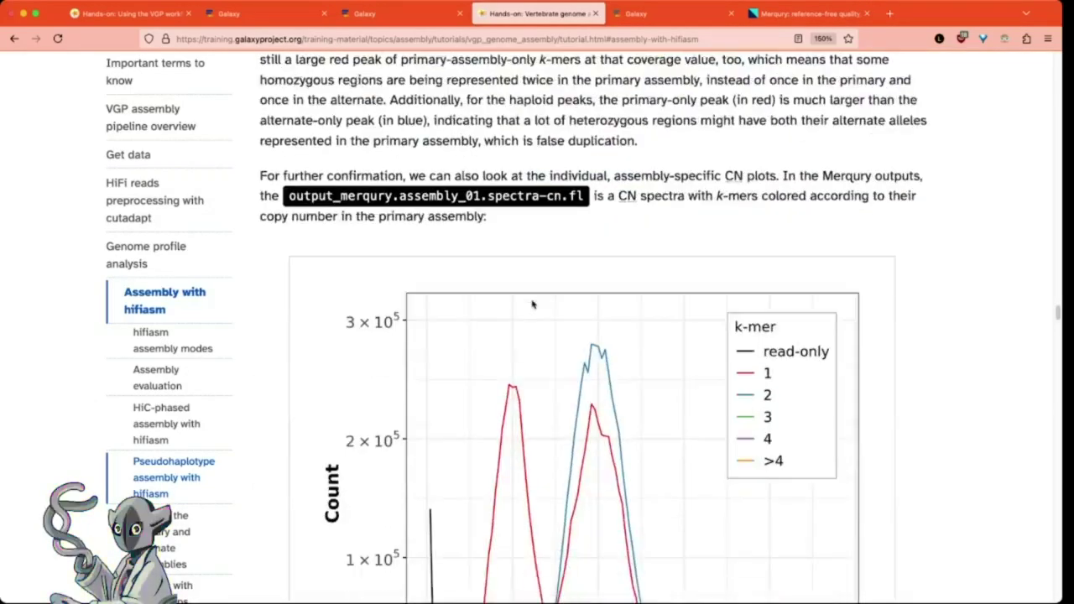
- Examine the primary-only Merqury CN plot in Figure 19 and highlight the opening sentence of its caption
{"action": "scroll", "coordinate": [532, 305], "scroll_direction": "down", "scroll_amount": 4}
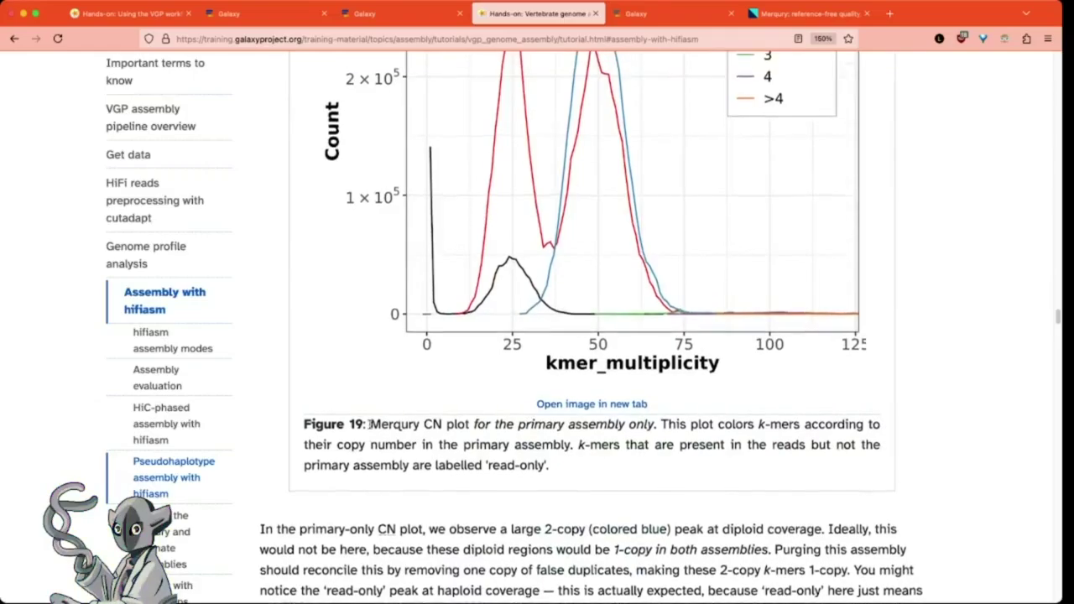
{"action": "left_click_drag", "start_coordinate": [370, 425], "coordinate": [657, 425]}
{"action": "scroll", "coordinate": [594, 525], "scroll_direction": "up", "scroll_amount": 2}
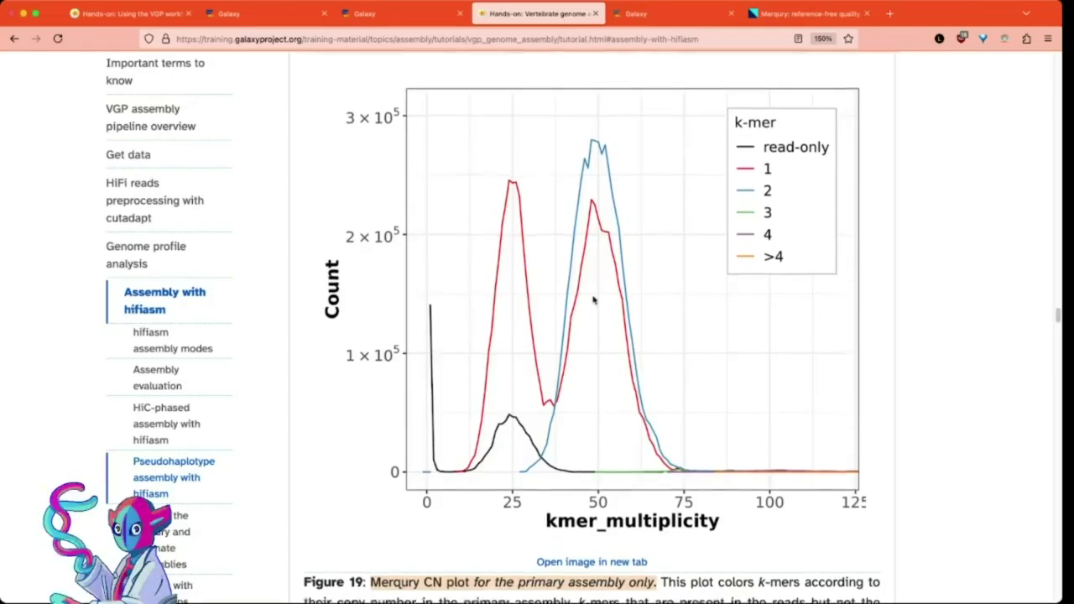
- Switch to the VGP workflow tutorial history on usegalaxy.eu and display the output_merqury.assembly_01.spectra-cn.fl plot from the Merqury plots collection
{"action": "left_click", "coordinate": [670, 15]}
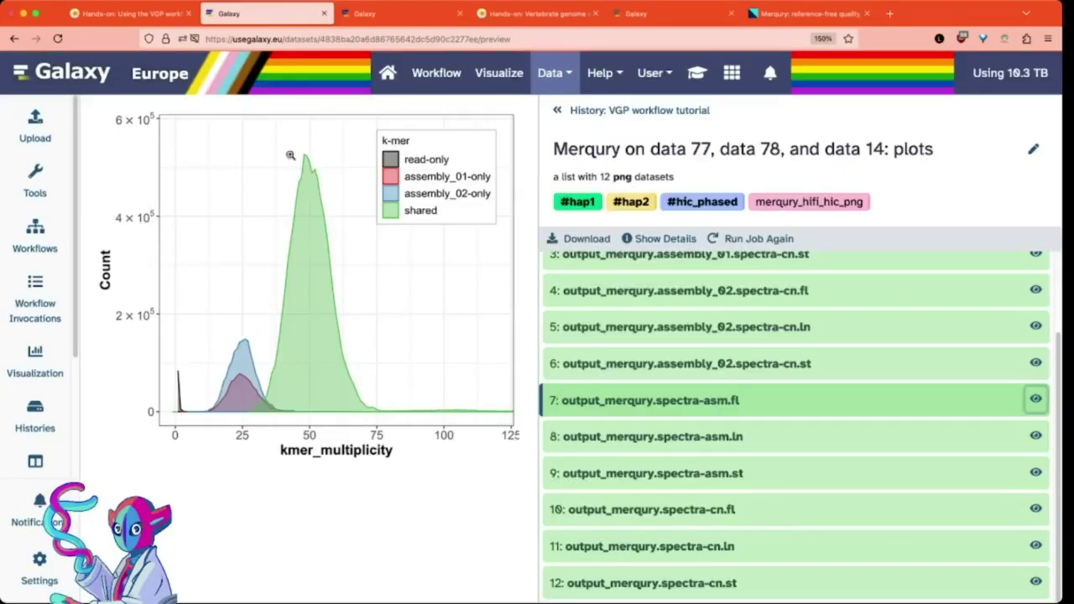
{"action": "left_click", "coordinate": [264, 13]}
{"action": "scroll", "coordinate": [954, 344], "scroll_direction": "up", "scroll_amount": 3}
{"action": "left_click", "coordinate": [1036, 270]}
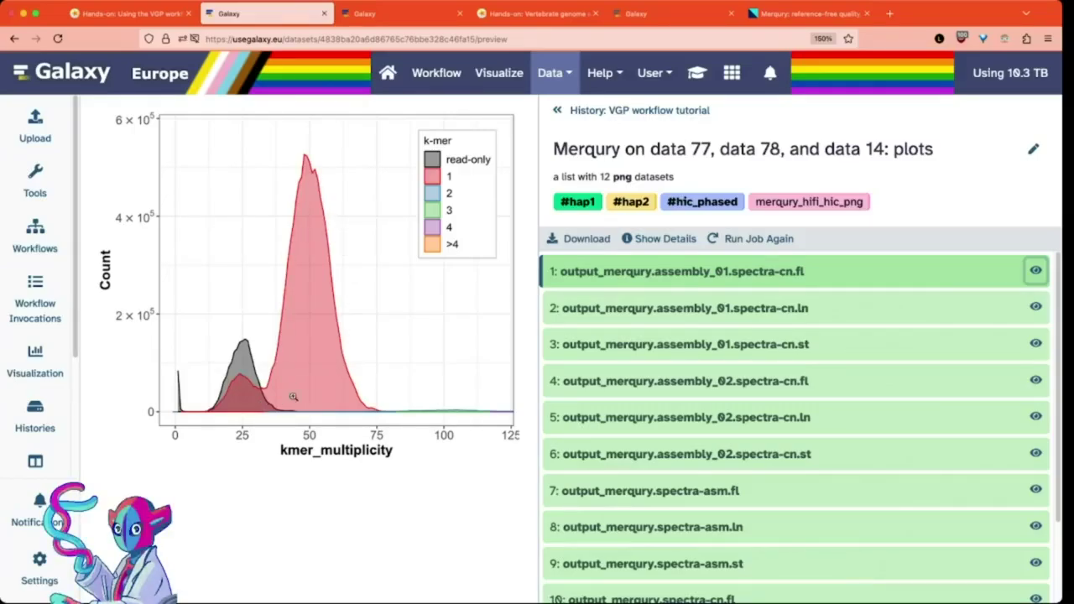
- Compare the tutorial's Figure 19 CN plot with the babirusa assembly_01 spectra-cn.fl plot
{"action": "left_click", "coordinate": [563, 15]}
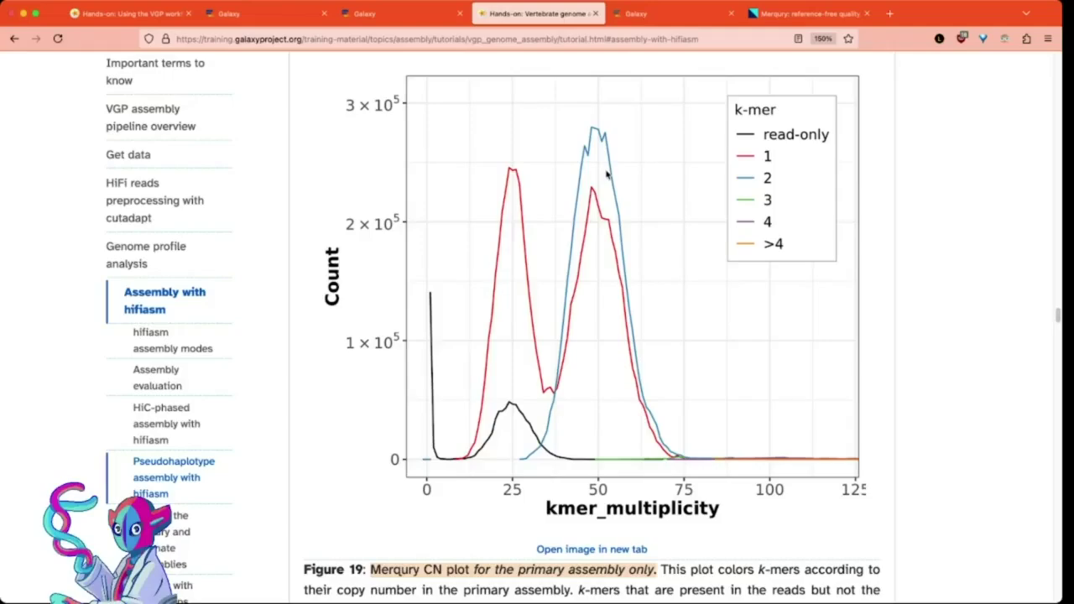
{"action": "scroll", "coordinate": [612, 493], "scroll_direction": "down", "scroll_amount": 1}
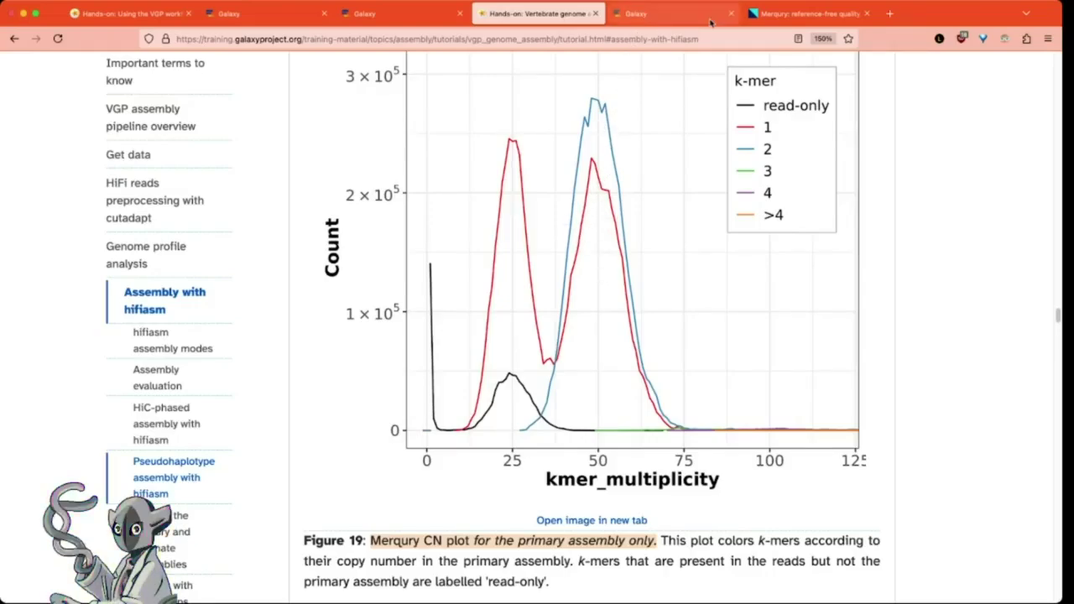
{"action": "left_click", "coordinate": [660, 16]}
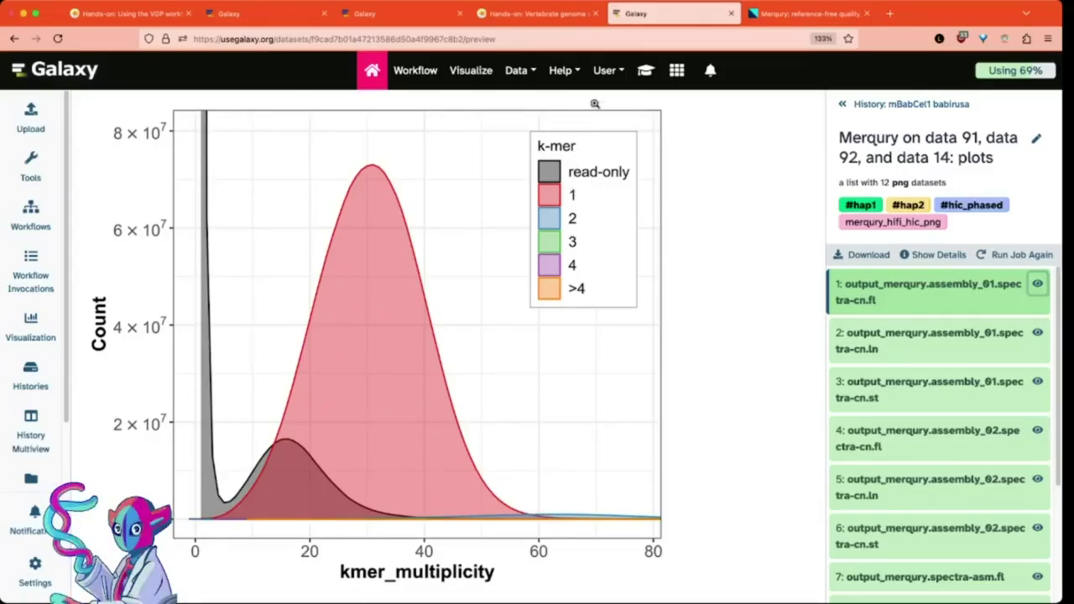
- Close the babirusa Galaxy page and return from the Merqury plots collection to the VGP workflow tutorial history's dataset list
{"action": "left_click", "coordinate": [300, 15]}
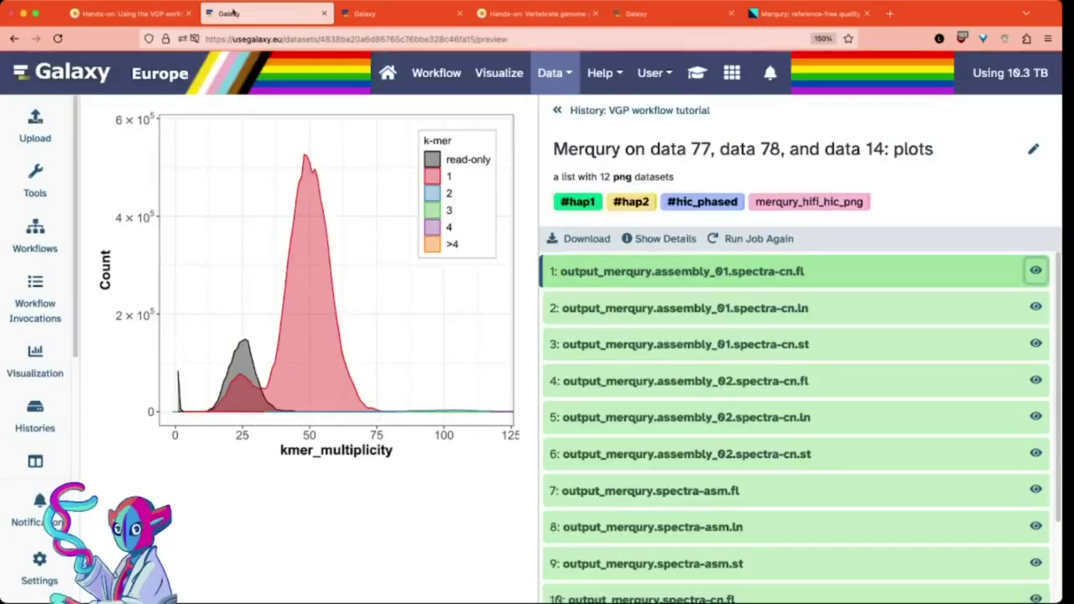
{"action": "middle_click", "coordinate": [648, 14]}
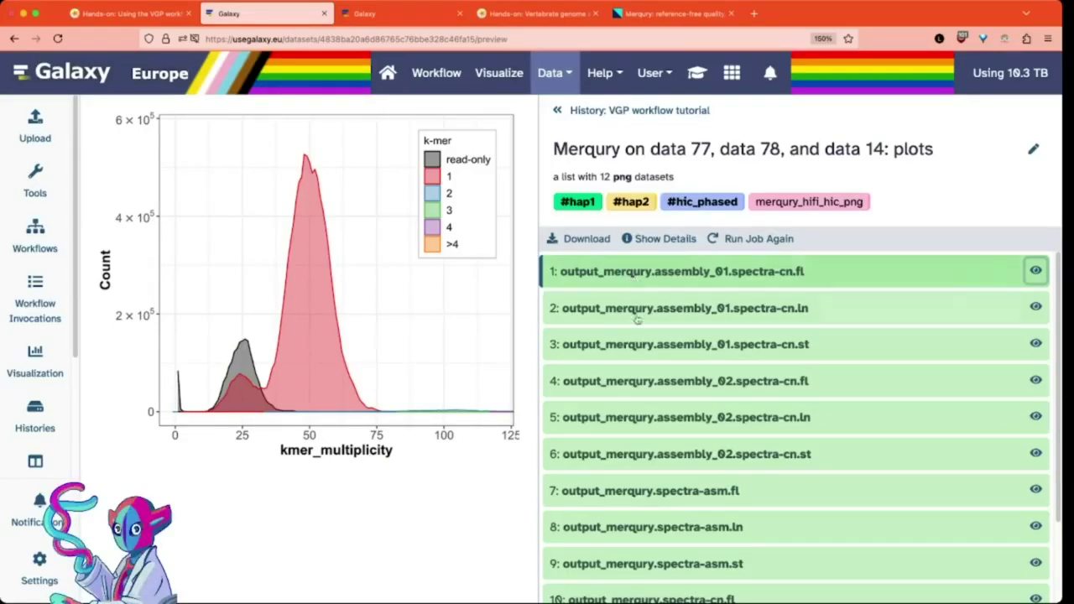
{"action": "left_click", "coordinate": [643, 124]}
{"action": "scroll", "coordinate": [831, 415], "scroll_direction": "up", "scroll_amount": 2}
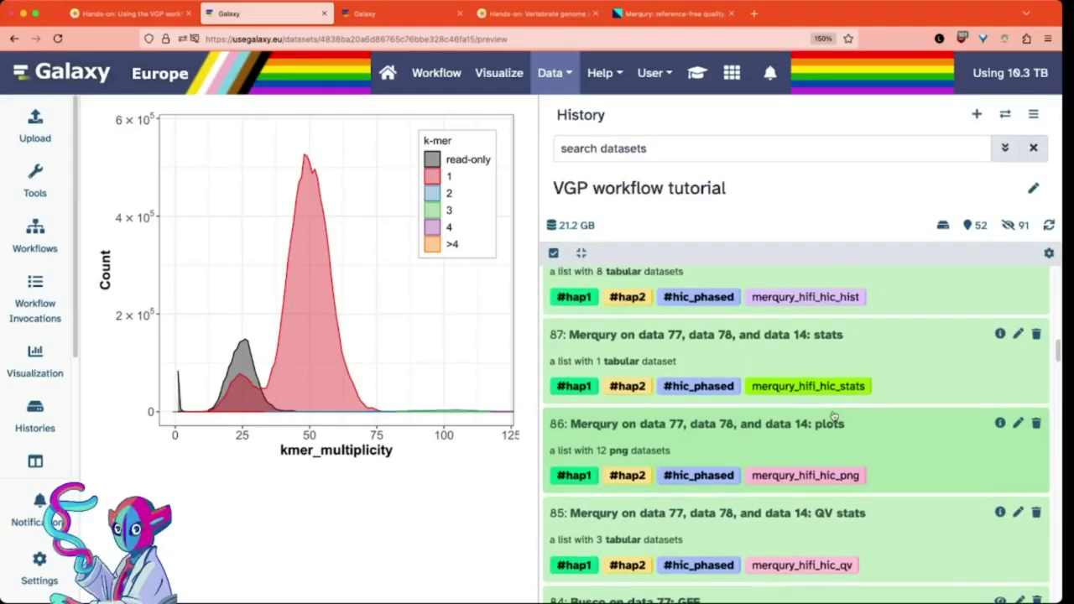
{"action": "scroll", "coordinate": [833, 414], "scroll_direction": "down", "scroll_amount": 1}
- In the VGP workflow tutorial, review Figure 6's Merqury CN plots and read the explanation of the haplotype peaks before Hi-C scaffolding
{"action": "key", "text": "ctrl+shift+Tab"}
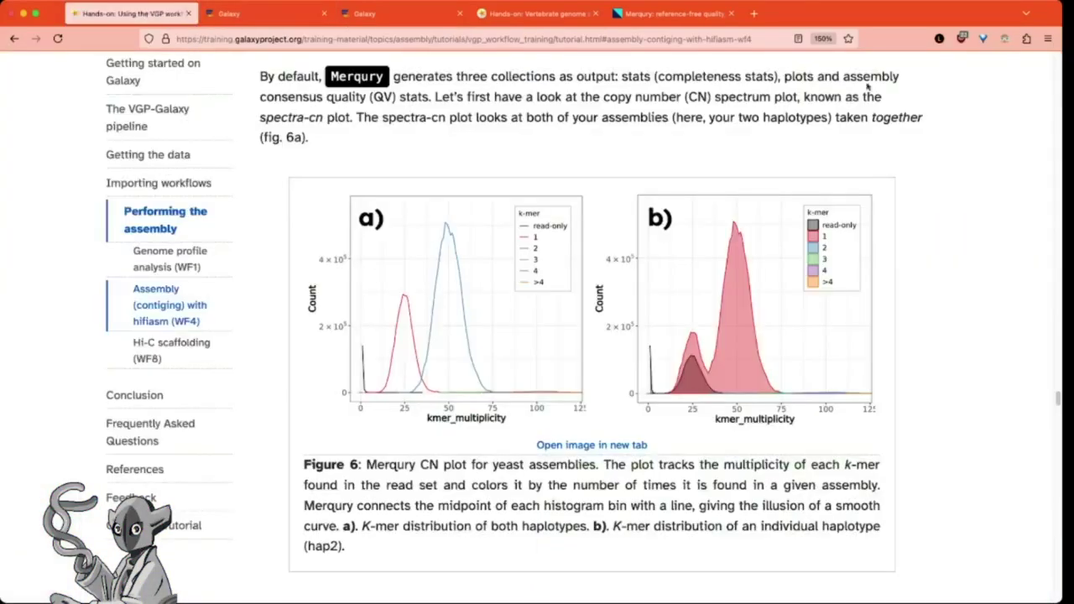
{"action": "scroll", "coordinate": [838, 381], "scroll_direction": "up", "scroll_amount": 3}
{"action": "scroll", "coordinate": [935, 367], "scroll_direction": "down", "scroll_amount": 3}
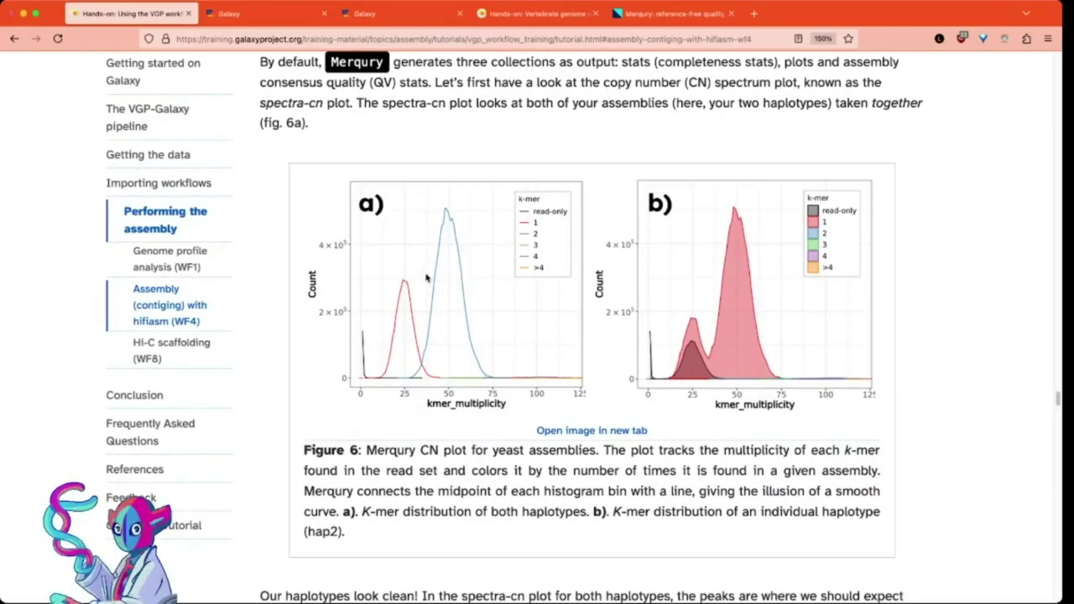
{"action": "scroll", "coordinate": [427, 279], "scroll_direction": "down", "scroll_amount": 5}
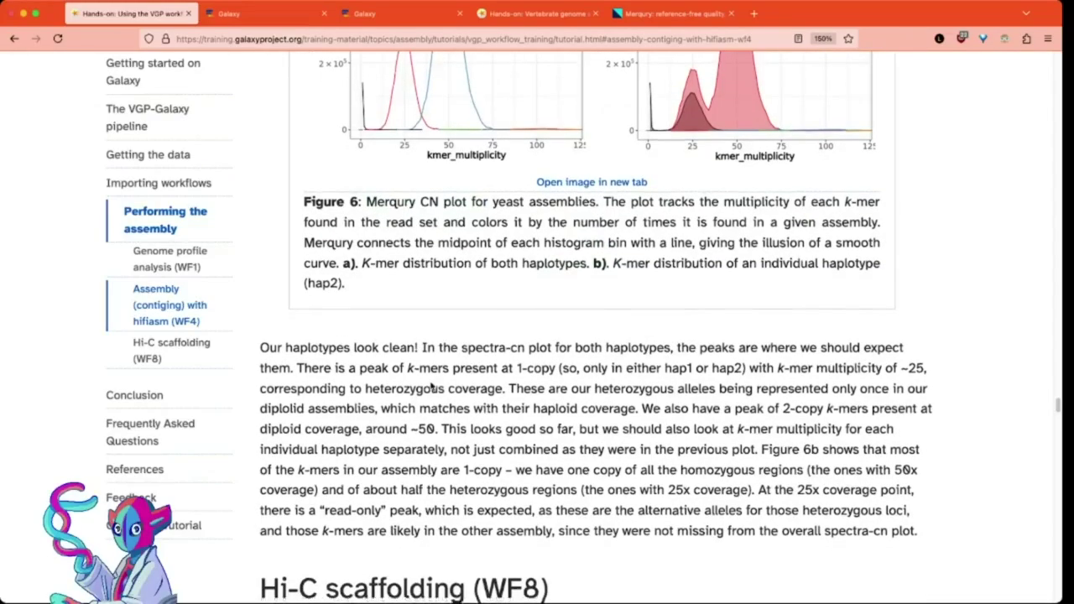
{"action": "scroll", "coordinate": [433, 384], "scroll_direction": "down", "scroll_amount": 5}
{"action": "scroll", "coordinate": [522, 200], "scroll_direction": "up", "scroll_amount": 2}
{"action": "scroll", "coordinate": [523, 199], "scroll_direction": "up", "scroll_amount": 3}
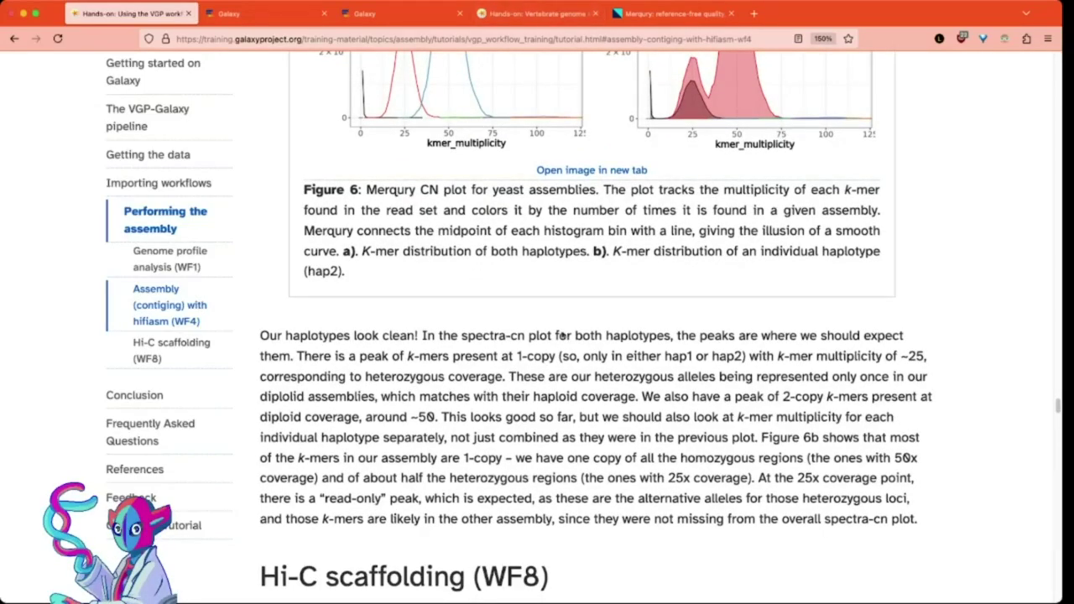
{"action": "scroll", "coordinate": [475, 331], "scroll_direction": "down", "scroll_amount": 1}
{"action": "scroll", "coordinate": [475, 331], "scroll_direction": "up", "scroll_amount": 1}
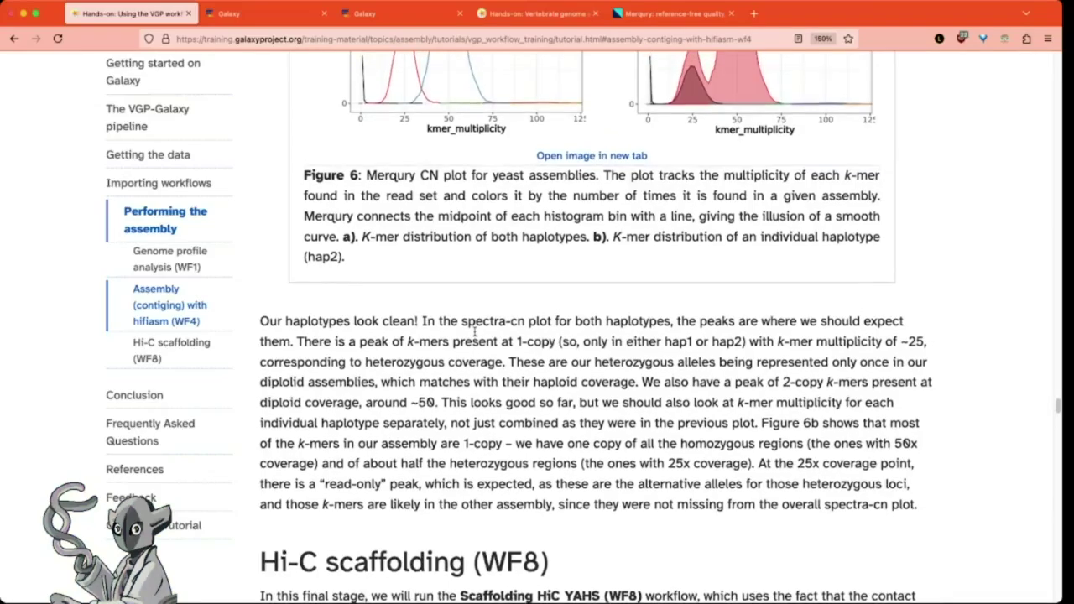
- In the VGP workflow tutorial history, view the Nx Plot with a wider preview area and open the Size Plot
{"action": "left_click", "coordinate": [289, 20]}
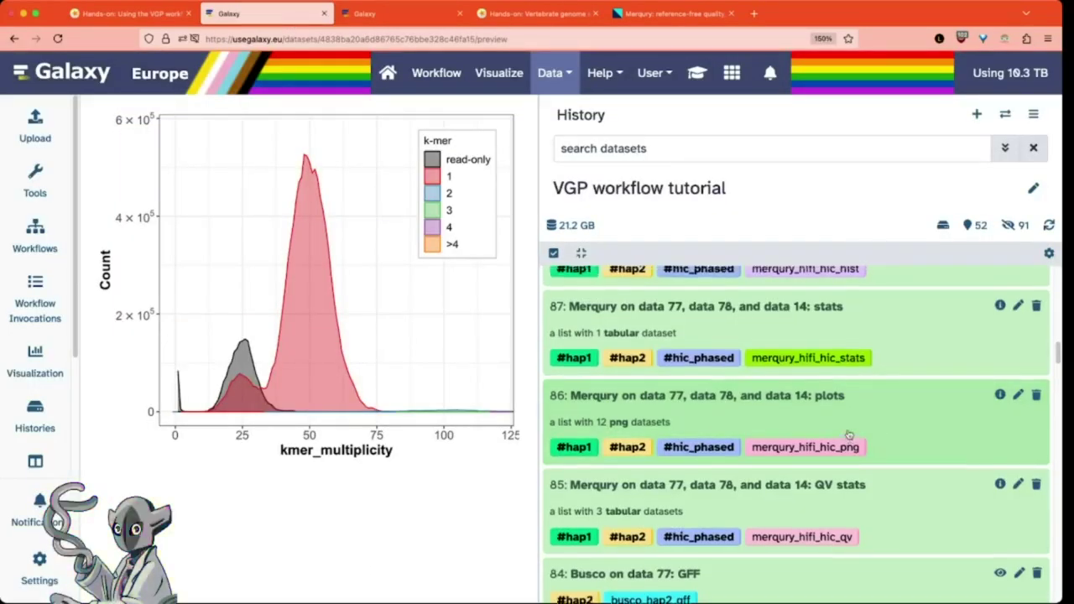
{"action": "scroll", "coordinate": [849, 435], "scroll_direction": "up", "scroll_amount": 5}
{"action": "scroll", "coordinate": [850, 434], "scroll_direction": "up", "scroll_amount": 5}
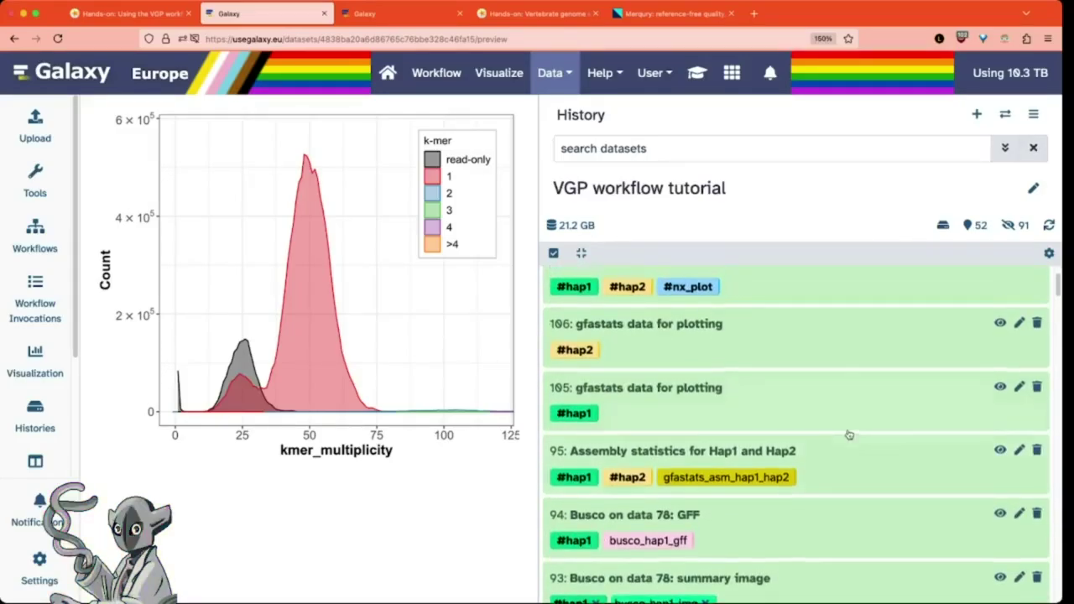
{"action": "scroll", "coordinate": [849, 435], "scroll_direction": "up", "scroll_amount": 3}
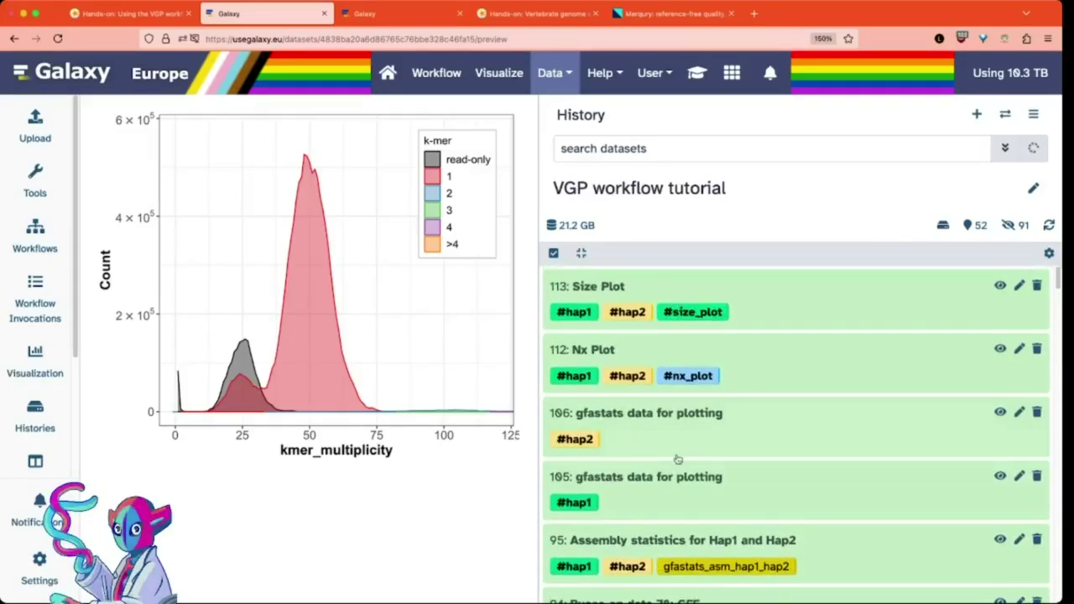
{"action": "left_click", "coordinate": [1000, 348]}
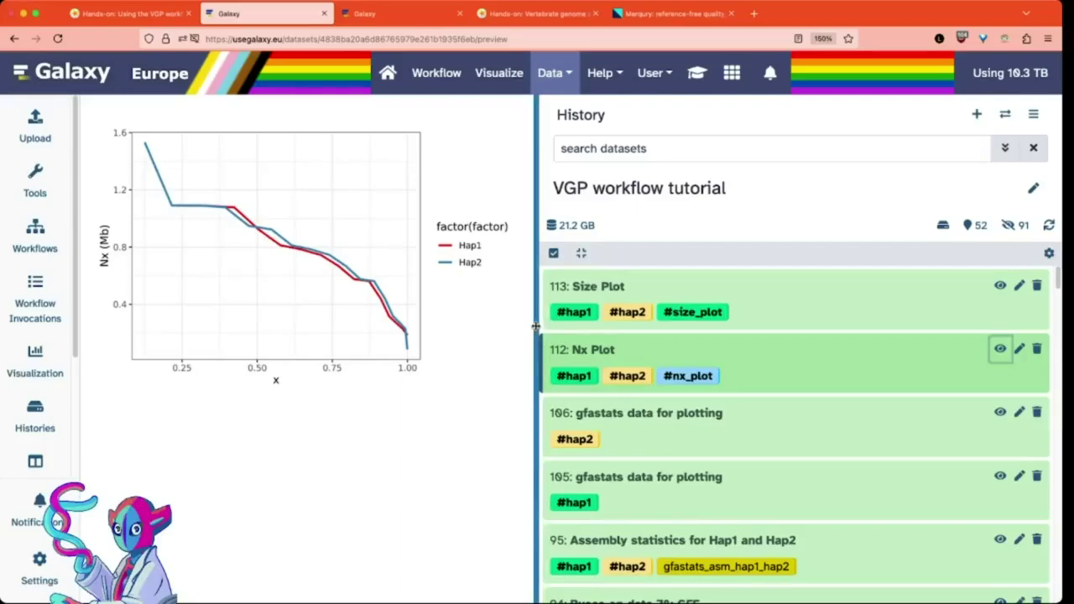
{"action": "left_click_drag", "start_coordinate": [547, 332], "coordinate": [672, 333]}
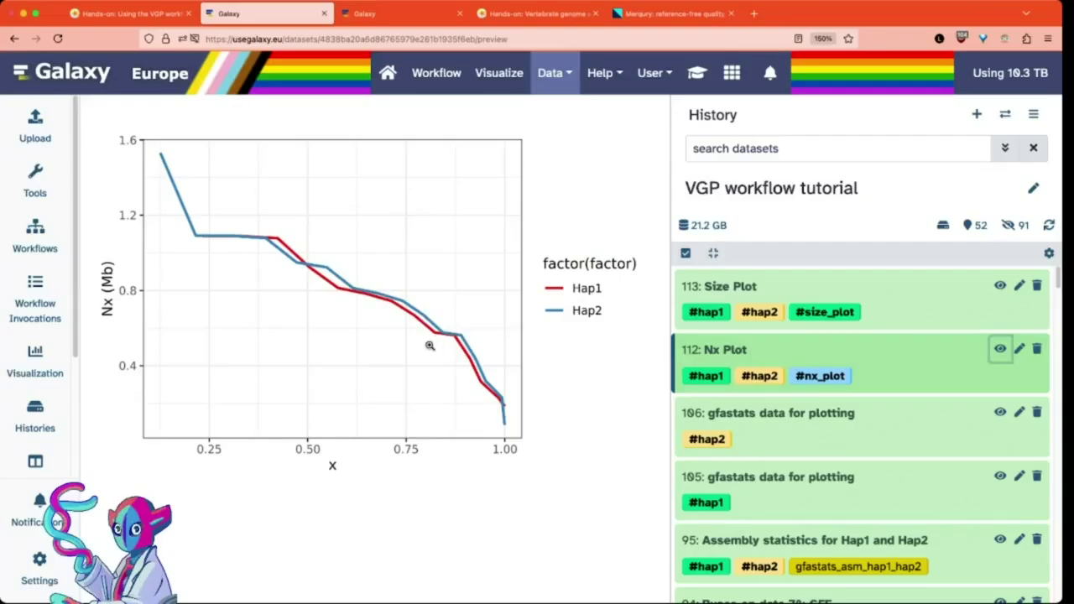
{"action": "left_click", "coordinate": [1000, 287]}
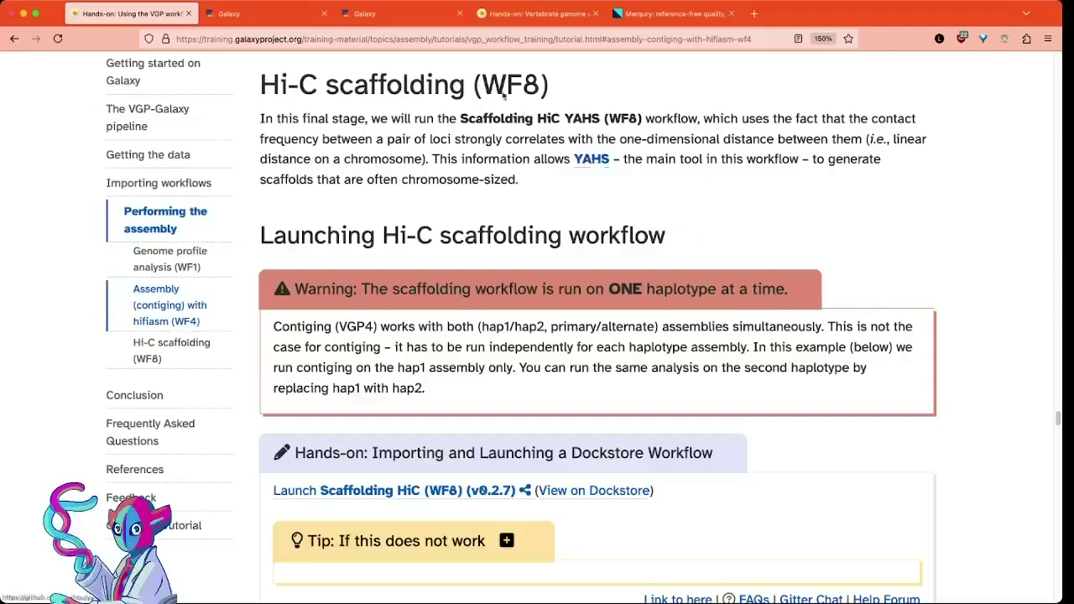
- Read the tutorial's Hi-C scaffolding (WF8) introduction and the warning about running the workflow on one haplotype at a time
{"action": "left_click_drag", "start_coordinate": [484, 84], "coordinate": [543, 84]}
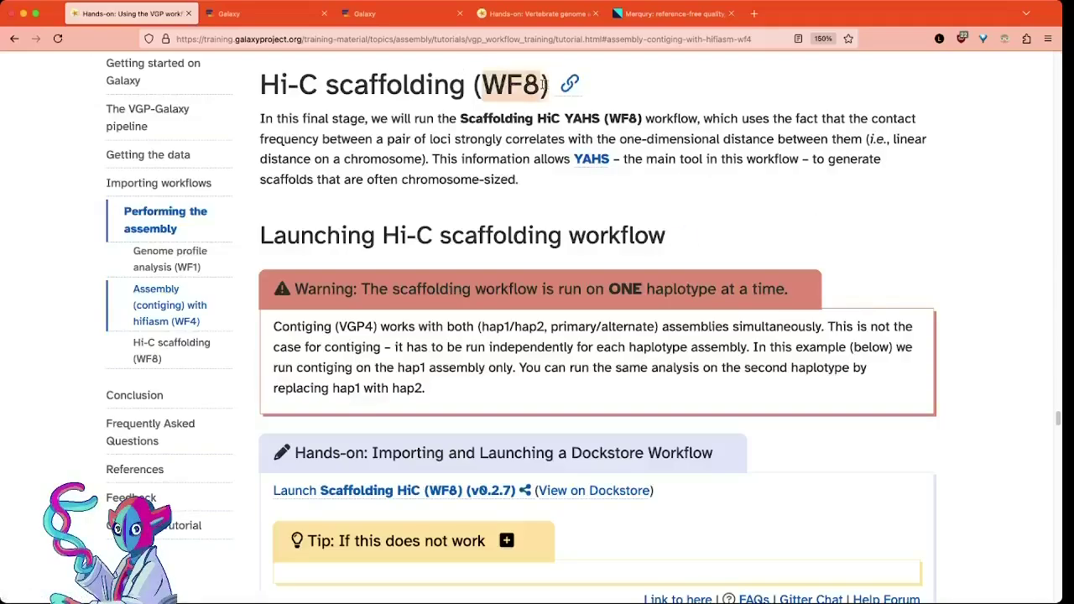
{"action": "left_click", "coordinate": [776, 154]}
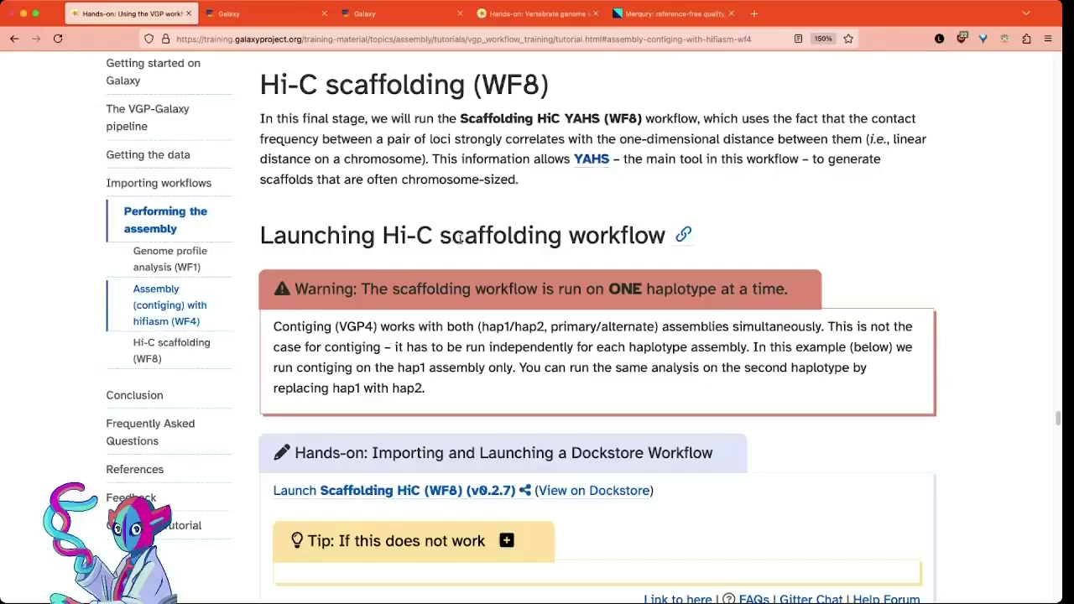
{"action": "scroll", "coordinate": [432, 190], "scroll_direction": "down", "scroll_amount": 2}
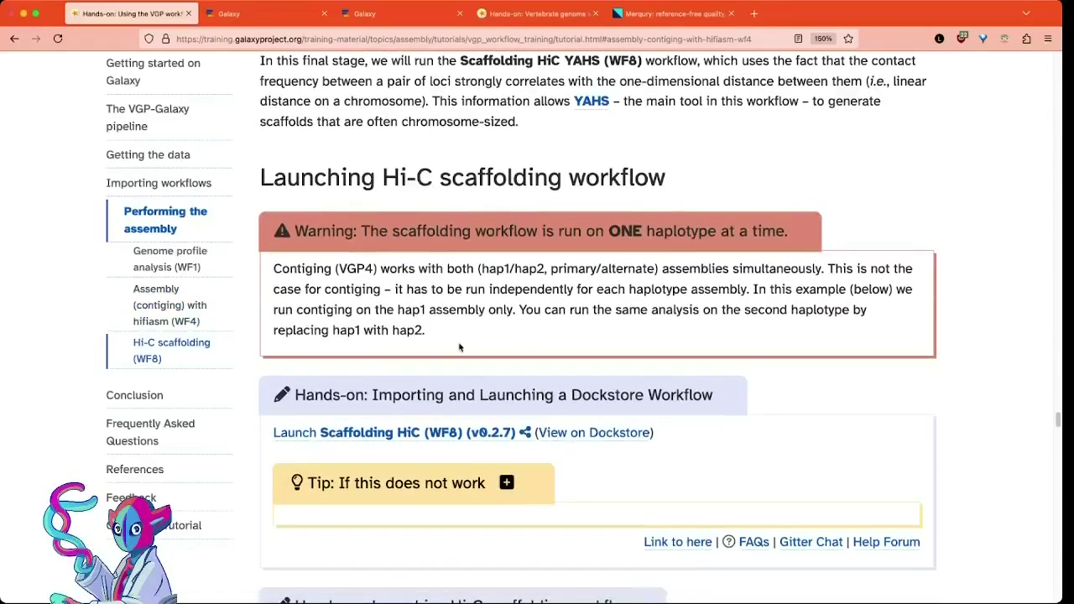
{"action": "mouse_move", "coordinate": [459, 289]}
{"action": "left_mouse_down"}
{"action": "mouse_move", "coordinate": [459, 349]}
{"action": "mouse_move", "coordinate": [800, 230]}
{"action": "mouse_move", "coordinate": [459, 289]}
{"action": "left_mouse_up"}
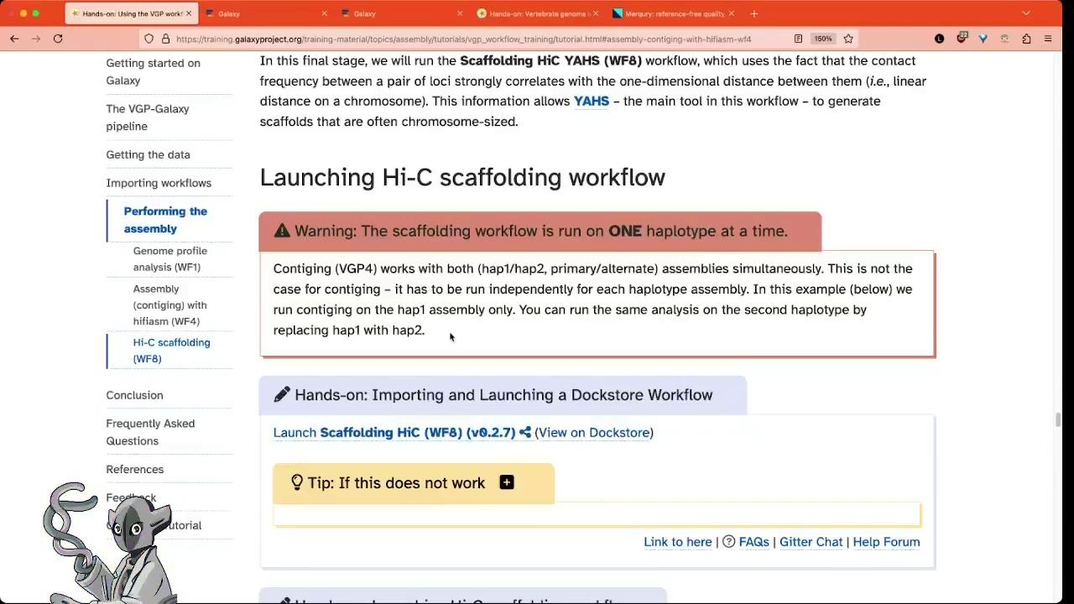
{"action": "scroll", "coordinate": [611, 342], "scroll_direction": "down", "scroll_amount": 1}
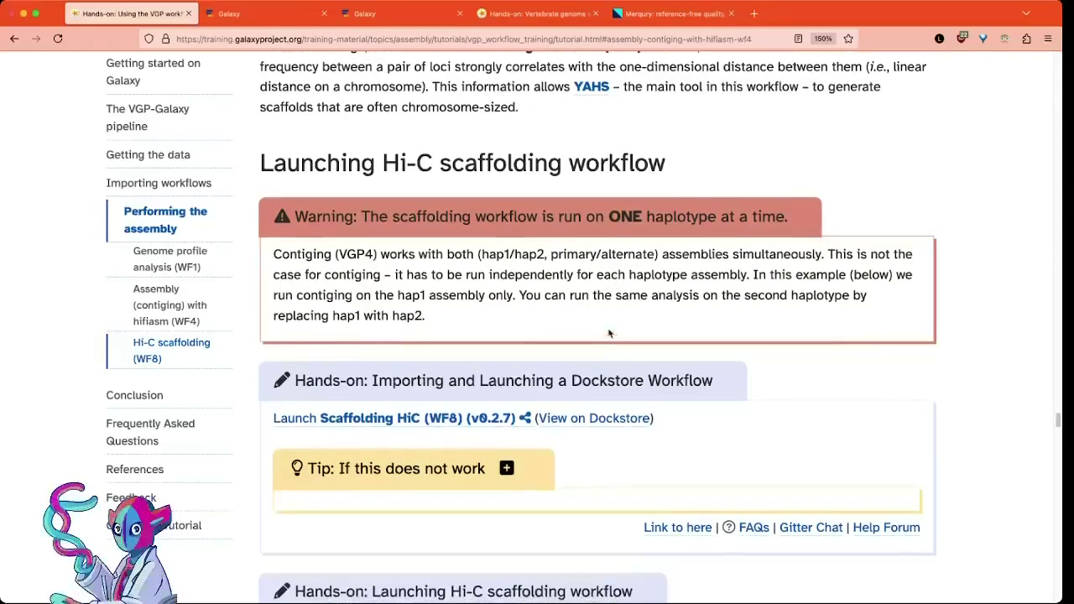
{"action": "scroll", "coordinate": [434, 151], "scroll_direction": "down", "scroll_amount": 2}
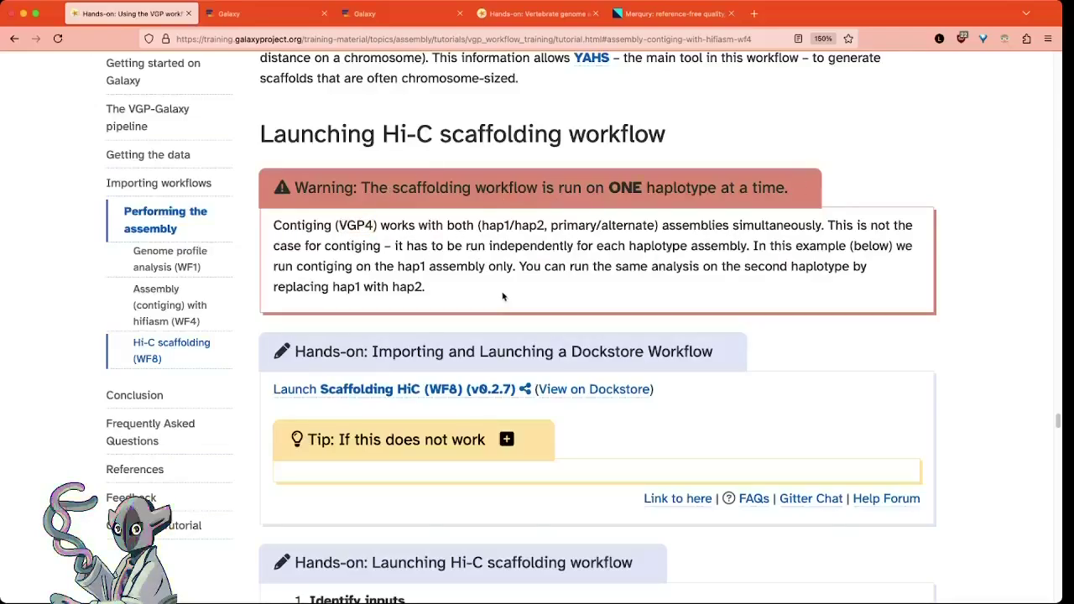
- Launch the Scaffolding HiC (WF8) (v0.2.7) workflow from the tutorial and open its run form on usegalaxy.eu
{"action": "scroll", "coordinate": [446, 161], "scroll_direction": "down", "scroll_amount": 2}
{"action": "scroll", "coordinate": [446, 161], "scroll_direction": "down", "scroll_amount": 5}
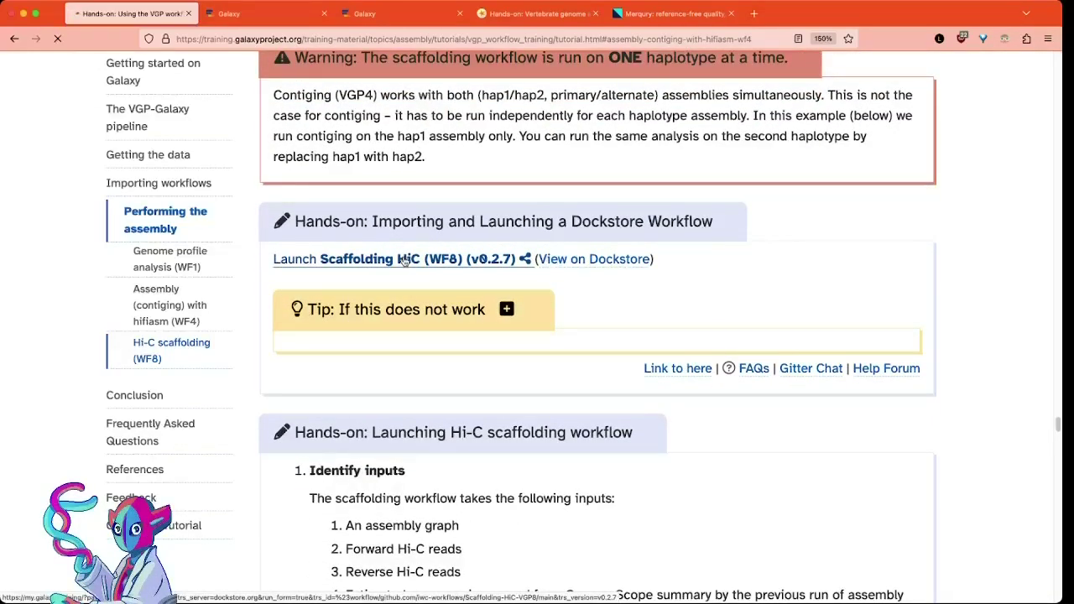
{"action": "left_click", "coordinate": [404, 260]}
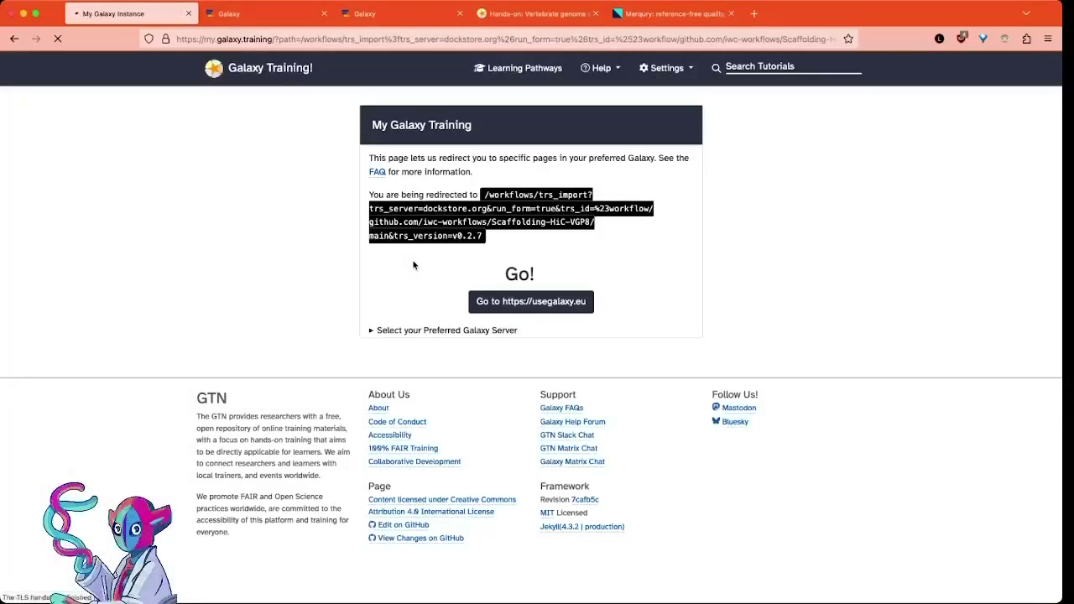
{"action": "left_click", "coordinate": [547, 315]}
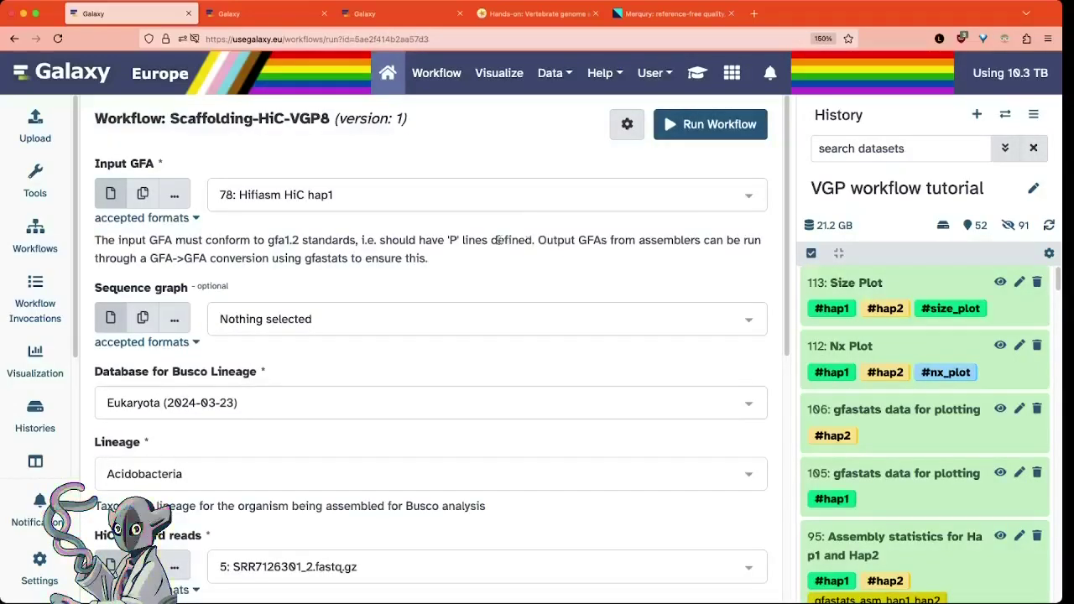
{"action": "scroll", "coordinate": [453, 239], "scroll_direction": "down", "scroll_amount": 2}
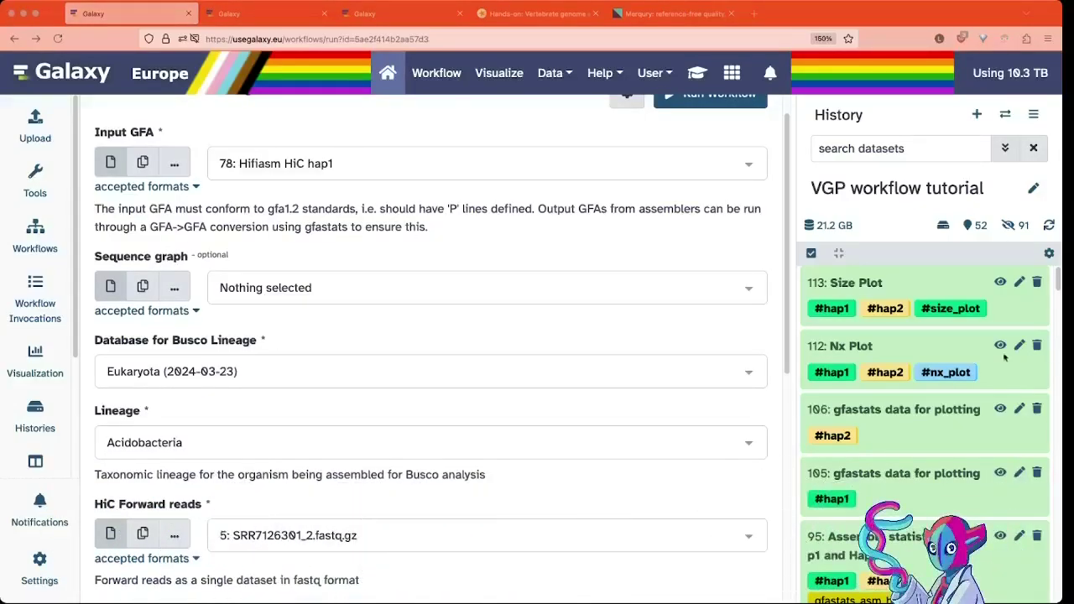
{"action": "scroll", "coordinate": [502, 225], "scroll_direction": "up", "scroll_amount": 1}
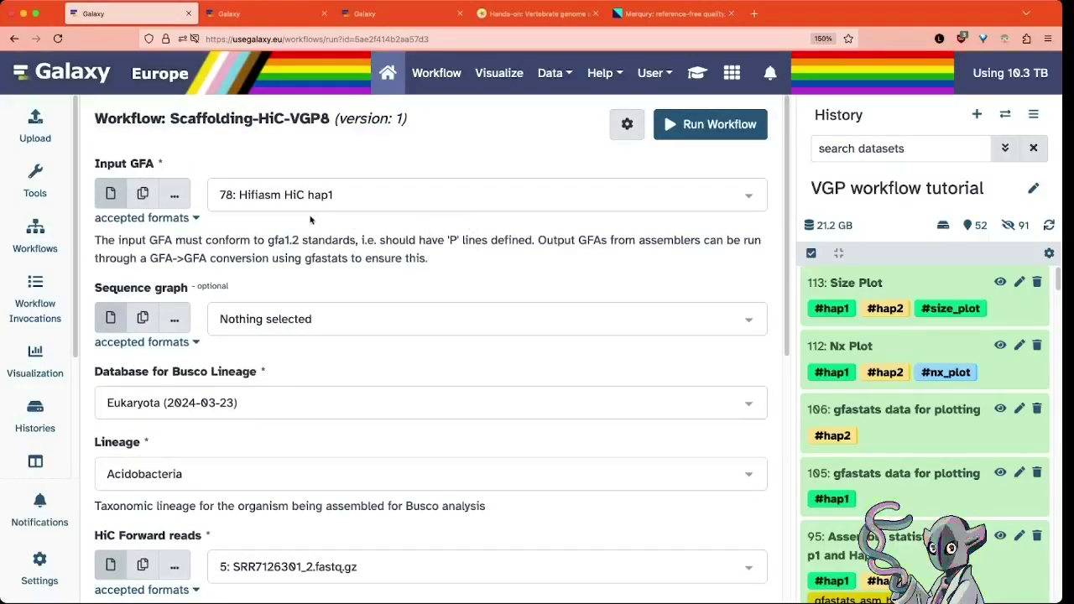
{"action": "left_click", "coordinate": [356, 182]}
{"action": "left_click", "coordinate": [377, 177]}
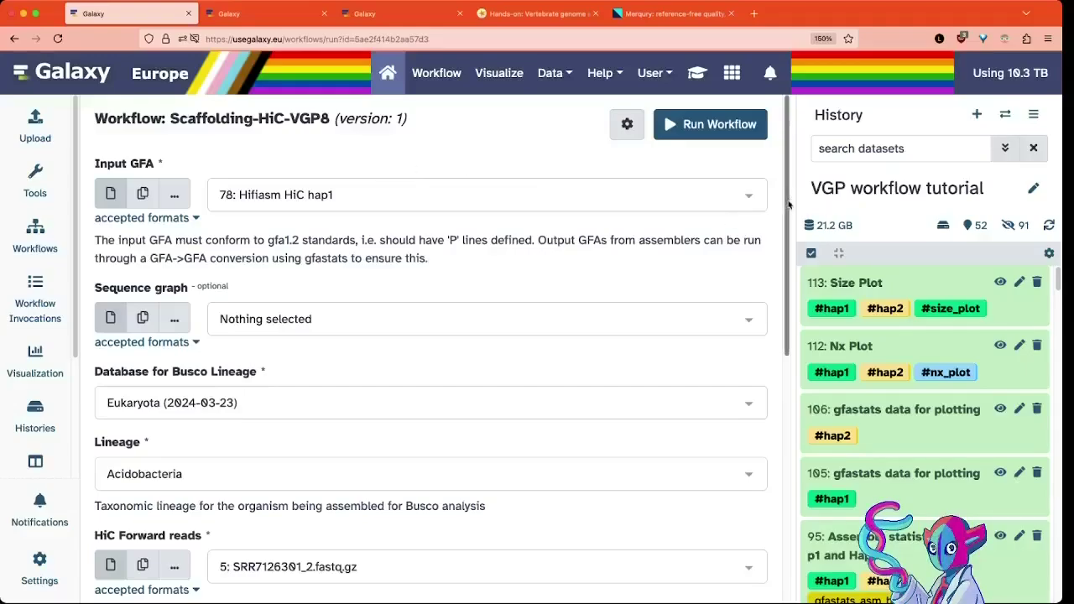
- Widen the history area slightly and inspect the format and contents of dataset 78, Hifiasm HiC hap1
{"action": "left_click_drag", "start_coordinate": [789, 200], "coordinate": [768, 198]}
{"action": "scroll", "coordinate": [895, 366], "scroll_direction": "down", "scroll_amount": 4}
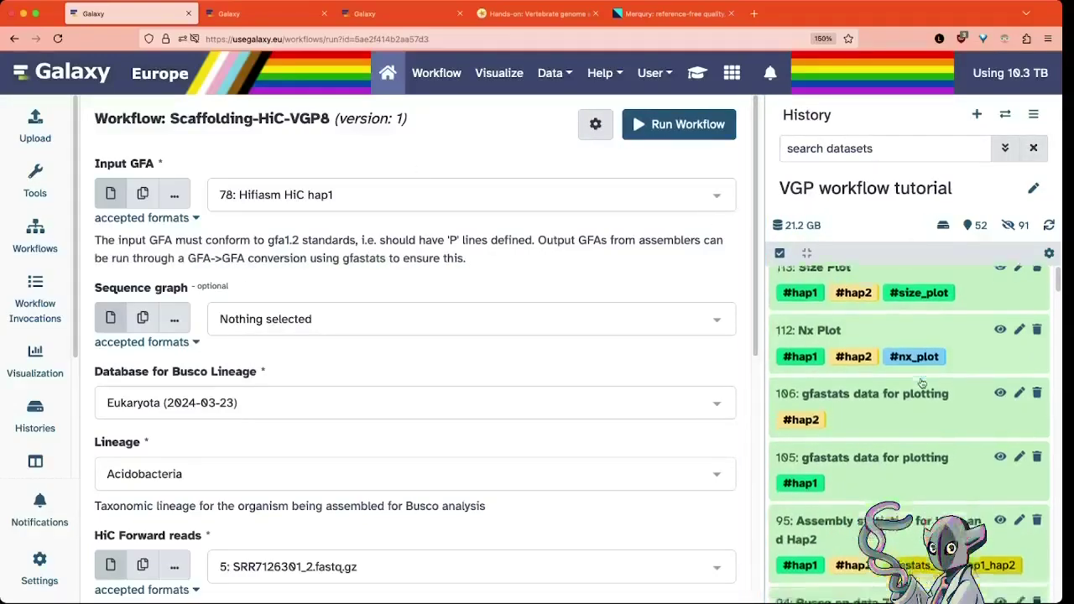
{"action": "scroll", "coordinate": [895, 366], "scroll_direction": "down", "scroll_amount": 1}
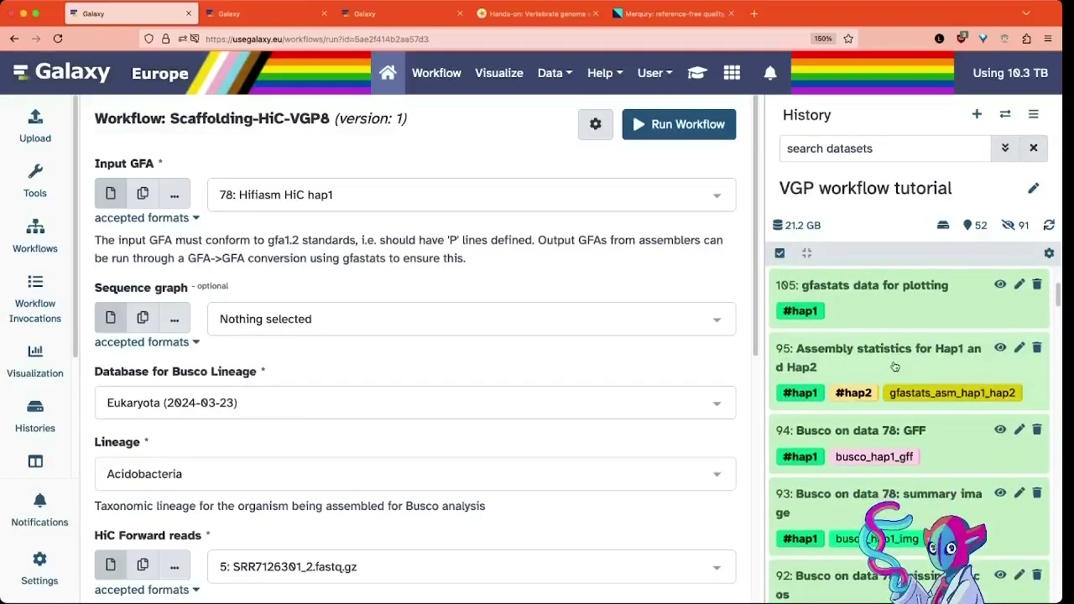
{"action": "scroll", "coordinate": [895, 366], "scroll_direction": "down", "scroll_amount": 5}
{"action": "scroll", "coordinate": [895, 366], "scroll_direction": "up", "scroll_amount": 5}
{"action": "scroll", "coordinate": [895, 367], "scroll_direction": "down", "scroll_amount": 15}
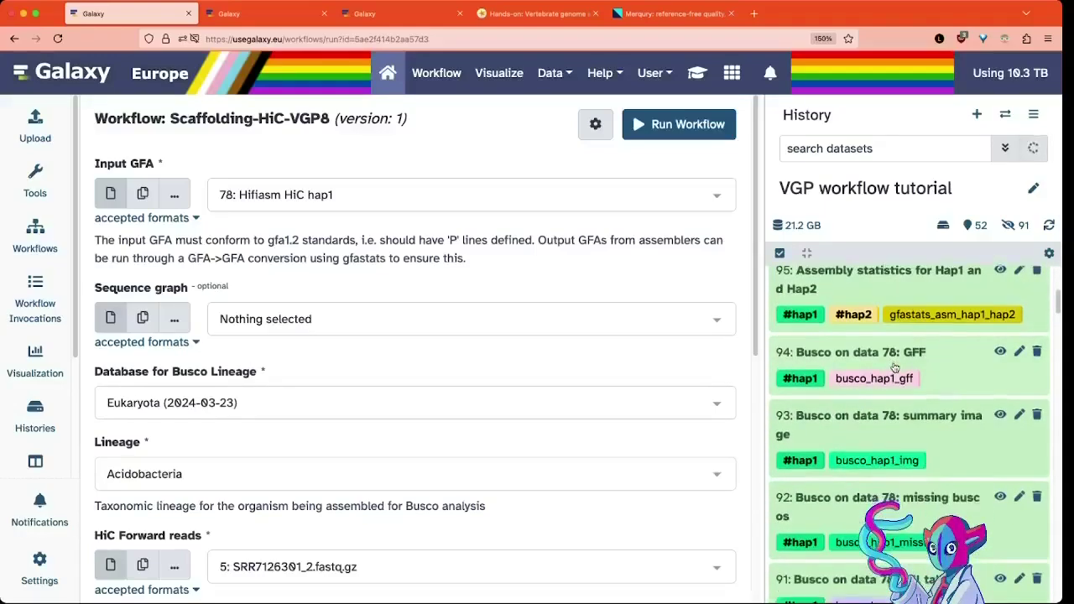
{"action": "scroll", "coordinate": [855, 471], "scroll_direction": "down", "scroll_amount": 8}
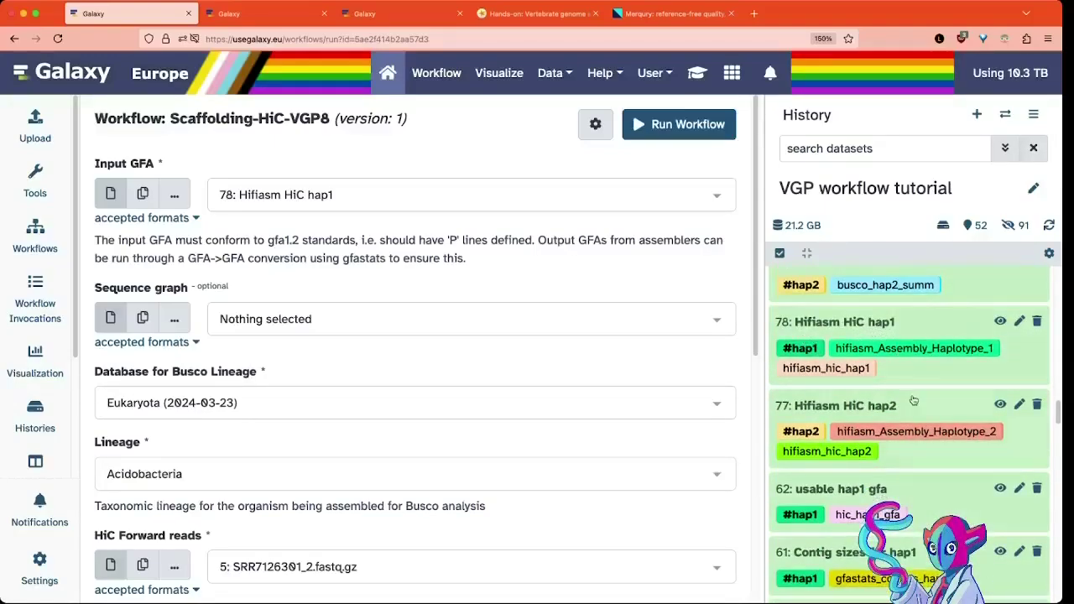
{"action": "left_click", "coordinate": [916, 319]}
{"action": "scroll", "coordinate": [890, 403], "scroll_direction": "down", "scroll_amount": 1}
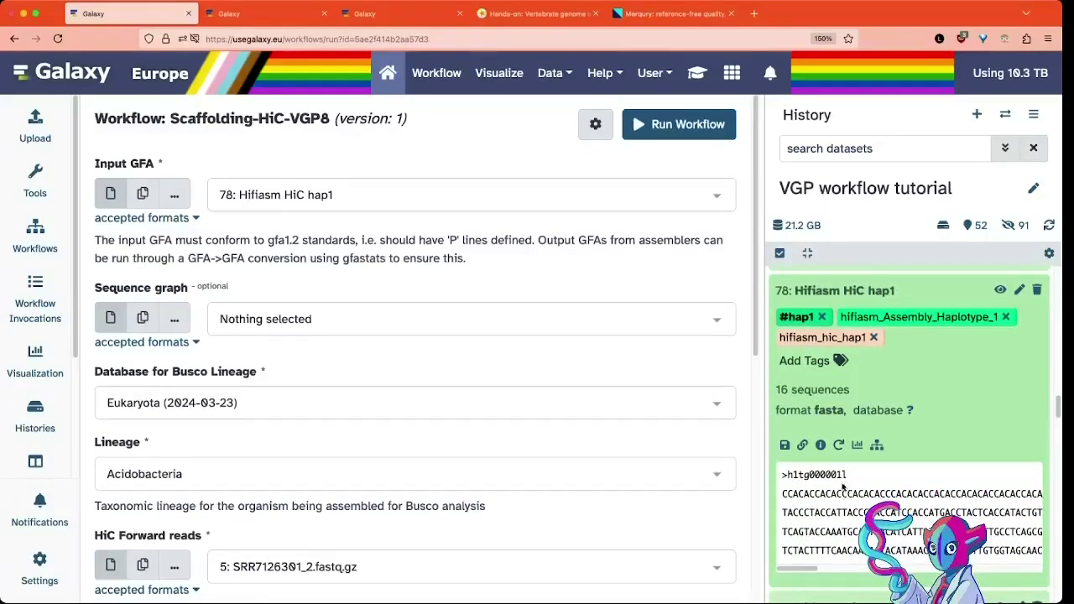
{"action": "left_click", "coordinate": [934, 305]}
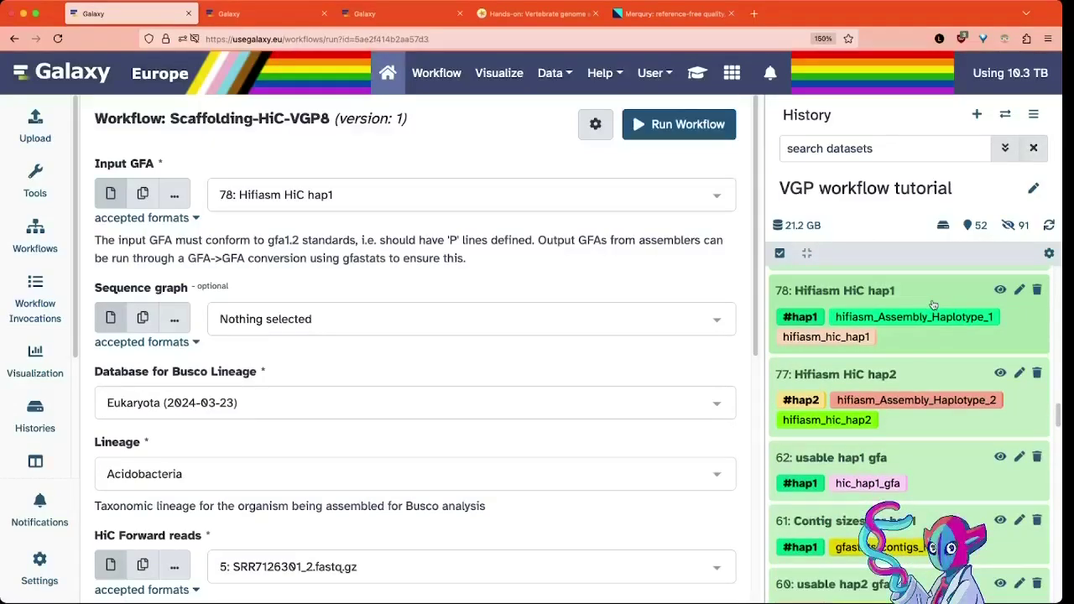
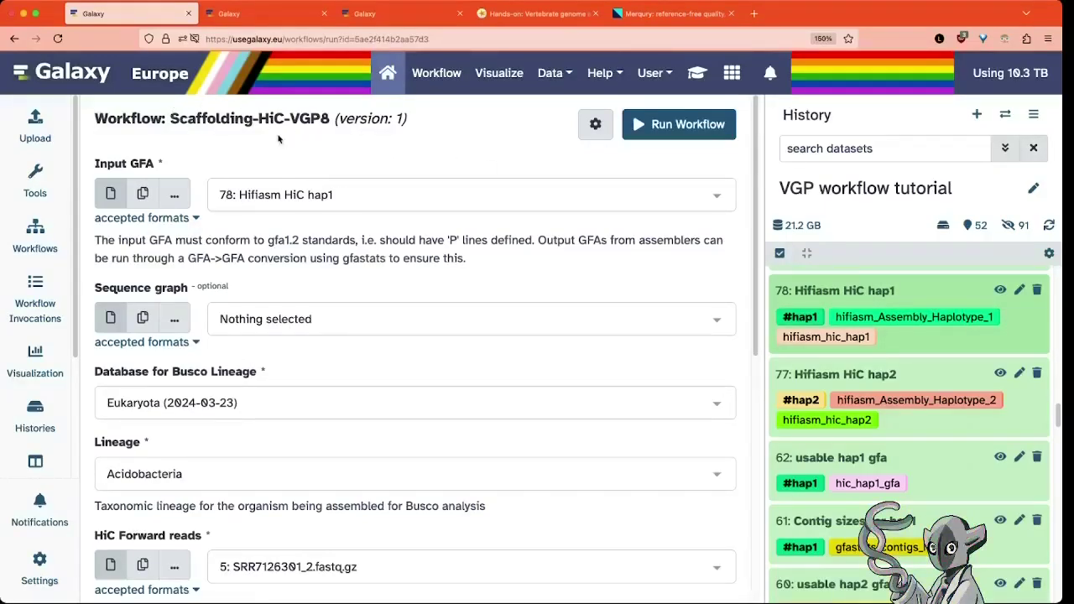
- Check which history datasets are offered as Input GFA for the scaffolding workflow, without changing the selection
{"action": "scroll", "coordinate": [936, 328], "scroll_direction": "down", "scroll_amount": 3}
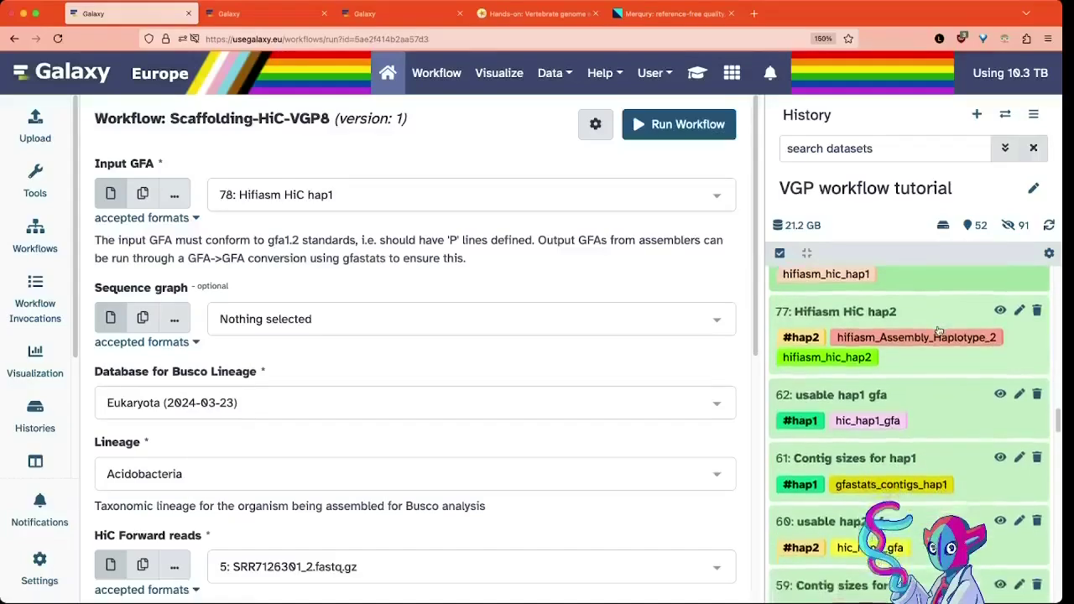
{"action": "scroll", "coordinate": [937, 328], "scroll_direction": "down", "scroll_amount": 1}
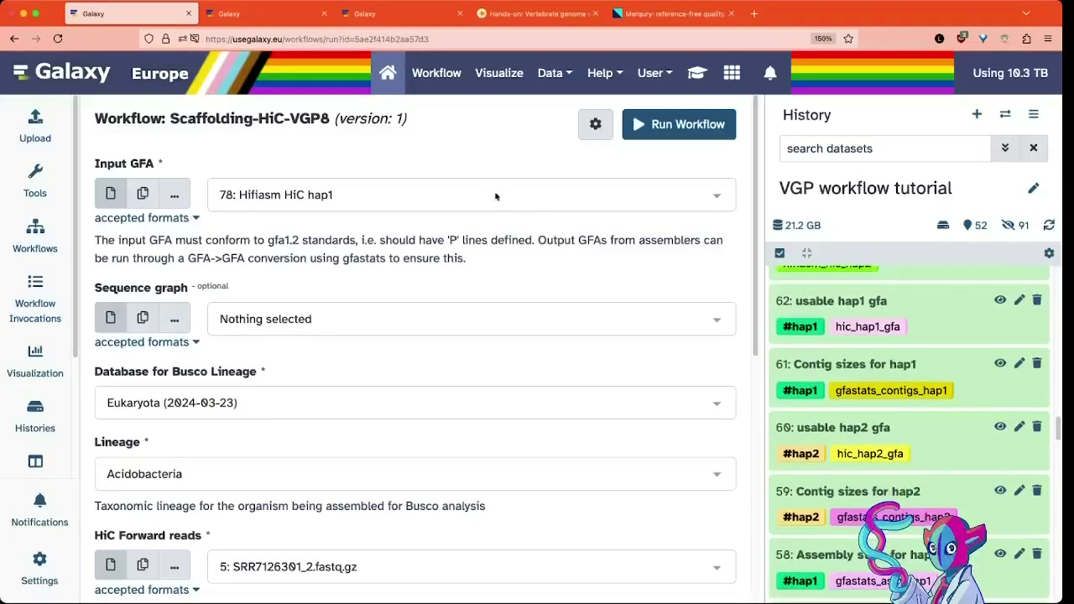
{"action": "left_click", "coordinate": [345, 204]}
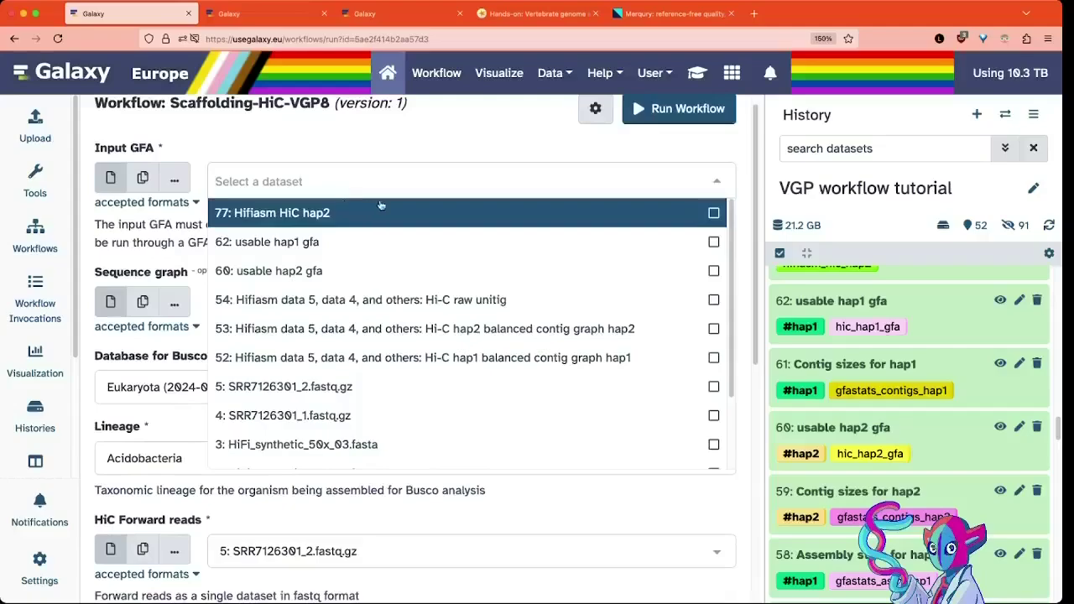
{"action": "left_click", "coordinate": [366, 136]}
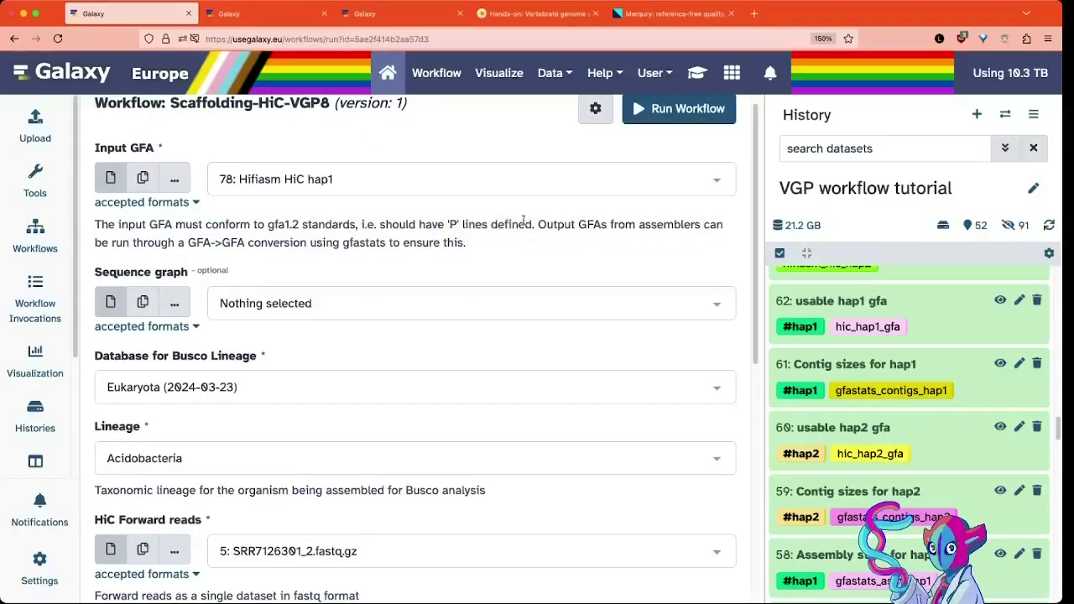
{"action": "scroll", "coordinate": [521, 223], "scroll_direction": "up", "scroll_amount": 1}
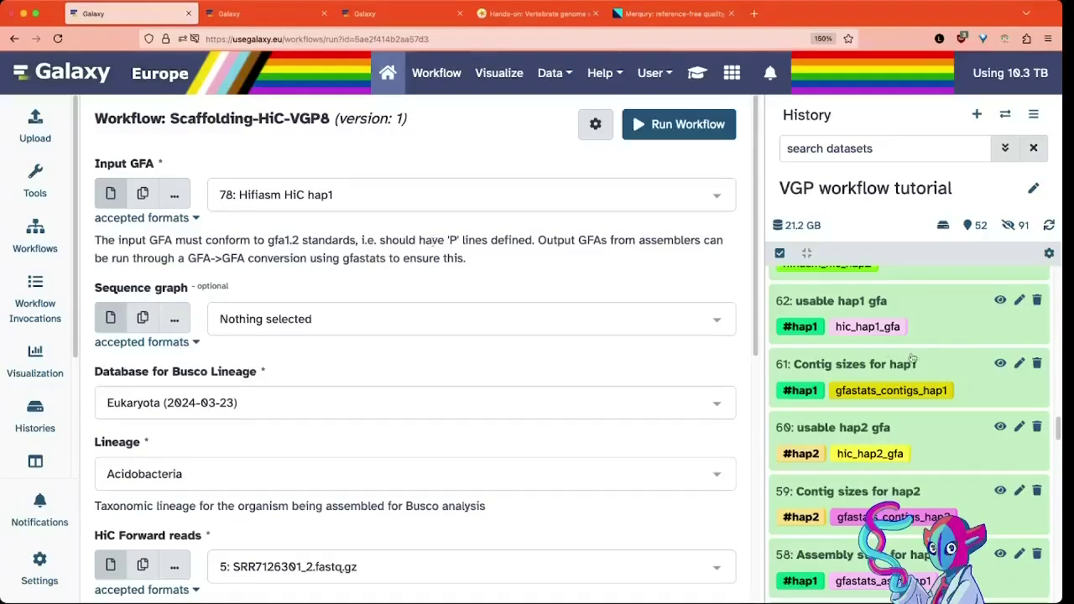
- Find the original Hifiasm Hi-C hap1 balanced contig graph in the history and briefly check its details
{"action": "scroll", "coordinate": [876, 422], "scroll_direction": "down", "scroll_amount": 5}
{"action": "scroll", "coordinate": [875, 422], "scroll_direction": "down", "scroll_amount": 10}
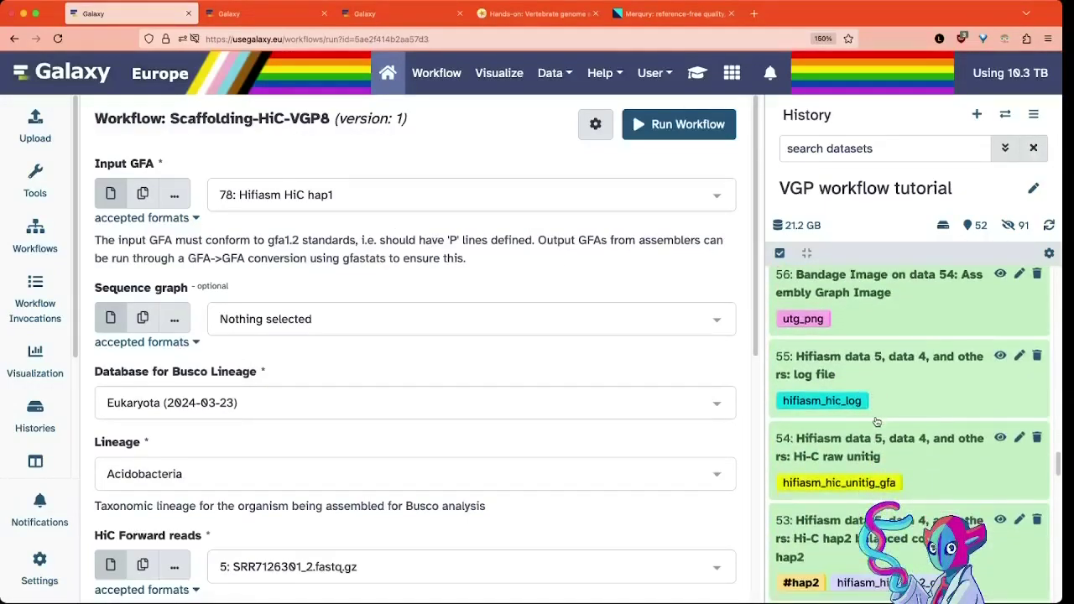
{"action": "scroll", "coordinate": [878, 461], "scroll_direction": "down", "scroll_amount": 1}
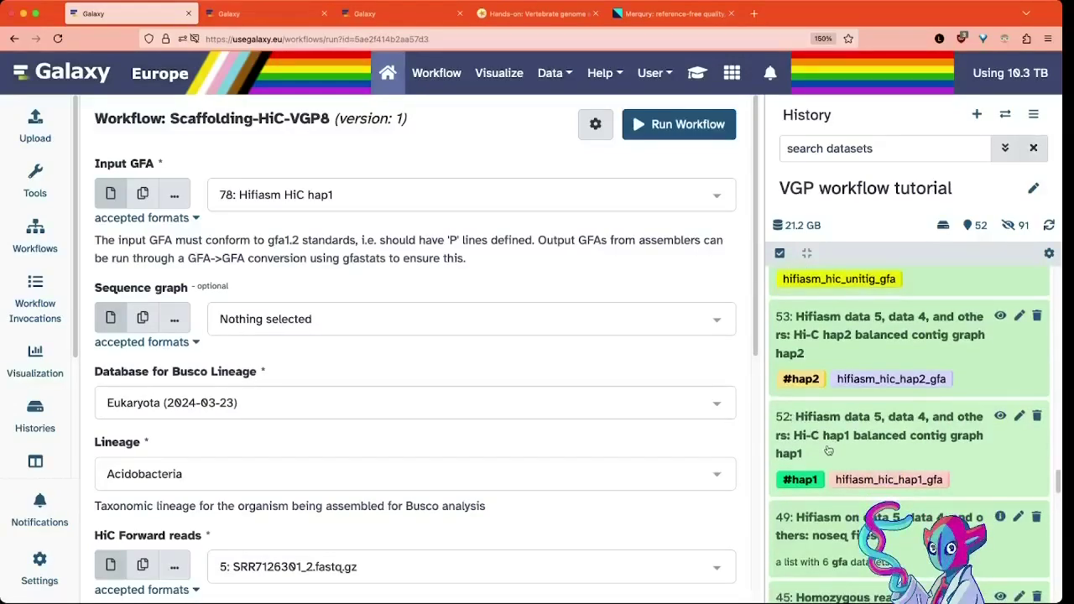
{"action": "left_click", "coordinate": [848, 451]}
{"action": "left_click", "coordinate": [889, 453]}
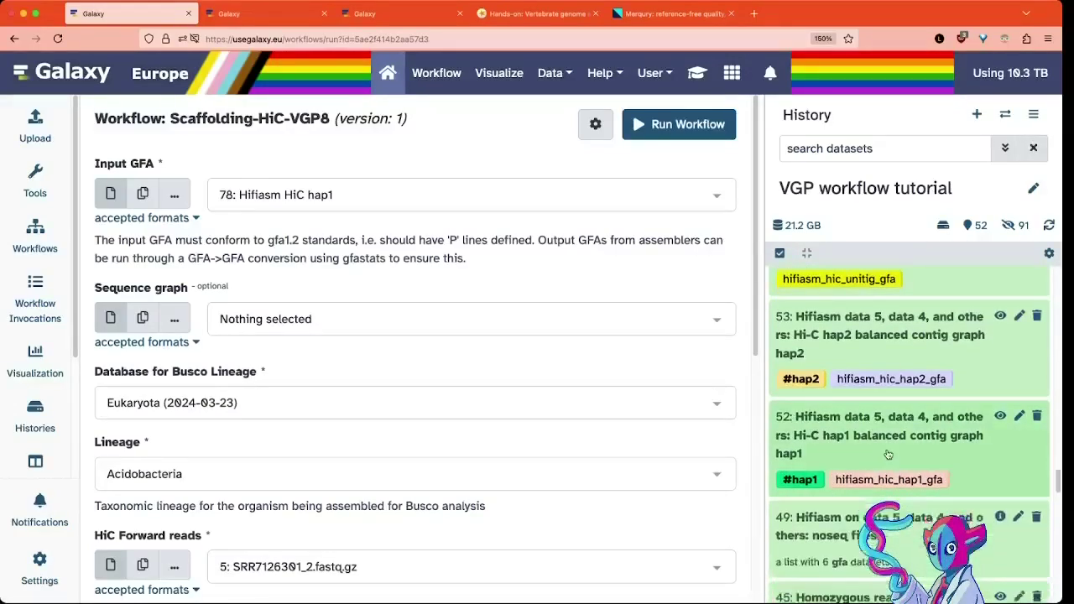
- Inspect the details of the usable hap1 gfa dataset in the history and set the workflow's Input GFA to 62: usable hap1 gfa
{"action": "scroll", "coordinate": [851, 453], "scroll_direction": "up", "scroll_amount": 10}
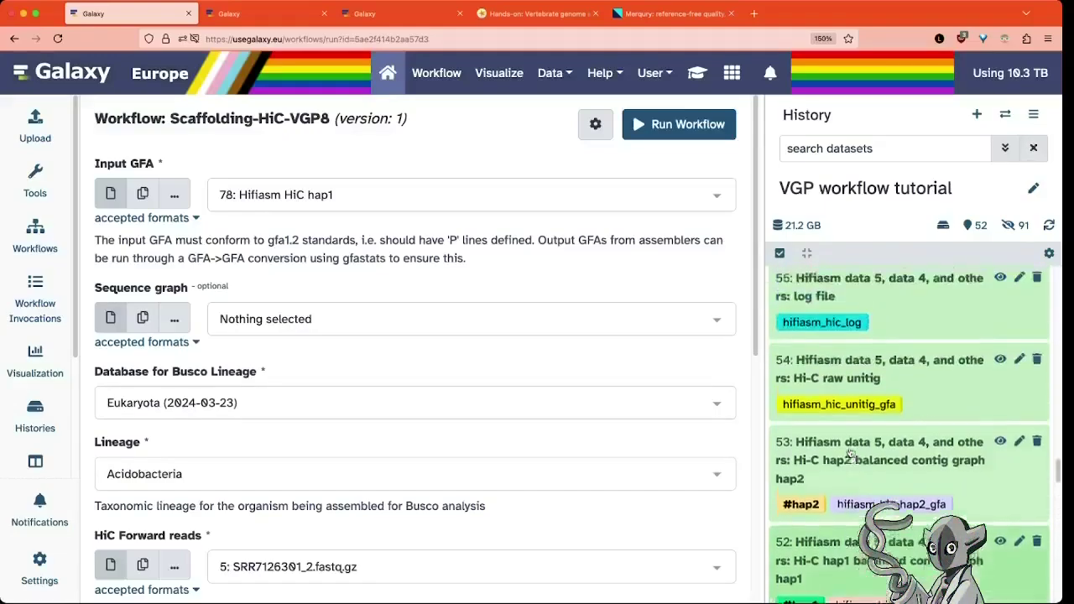
{"action": "scroll", "coordinate": [850, 453], "scroll_direction": "up", "scroll_amount": 5}
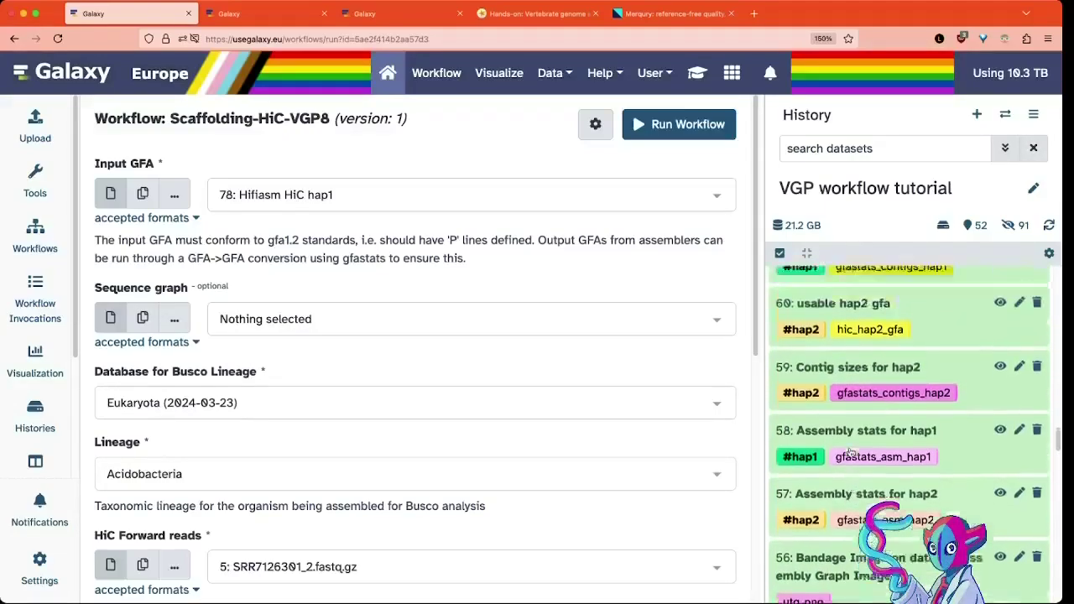
{"action": "scroll", "coordinate": [864, 450], "scroll_direction": "up", "scroll_amount": 3}
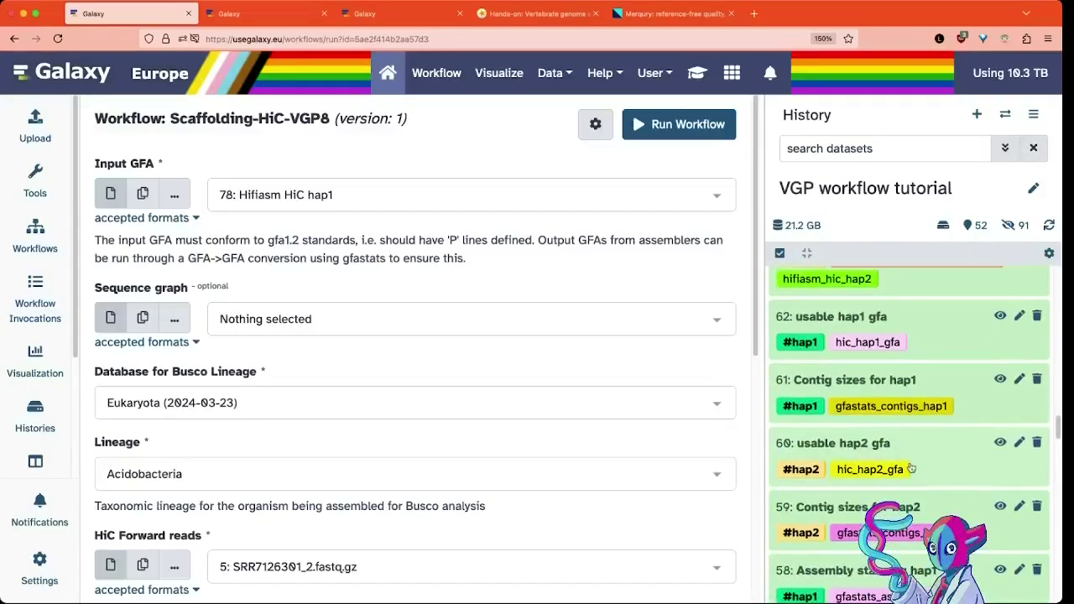
{"action": "left_click", "coordinate": [913, 363]}
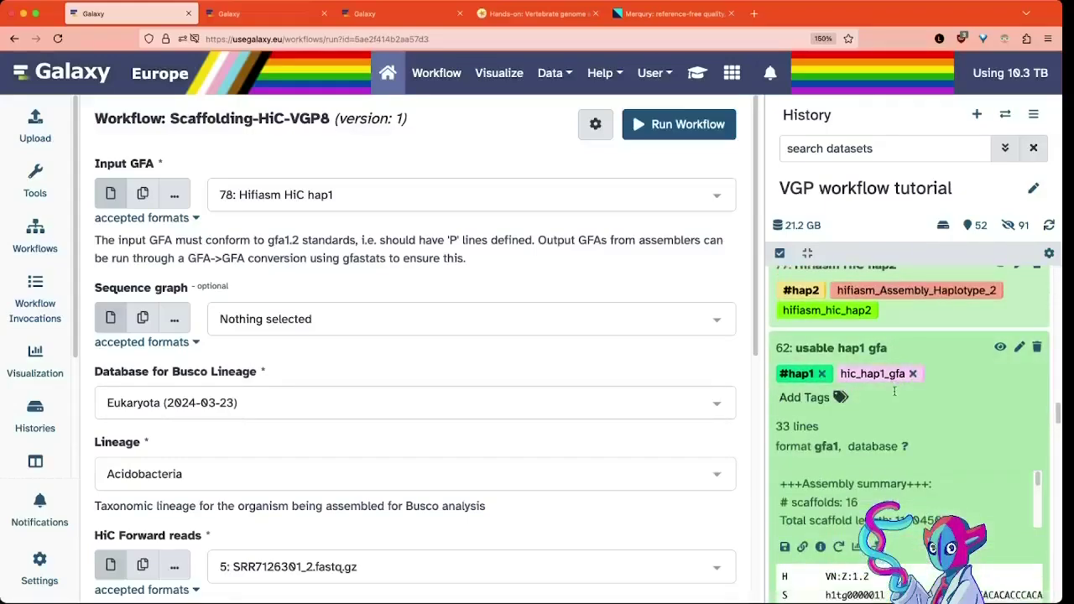
{"action": "scroll", "coordinate": [900, 427], "scroll_direction": "down", "scroll_amount": 1}
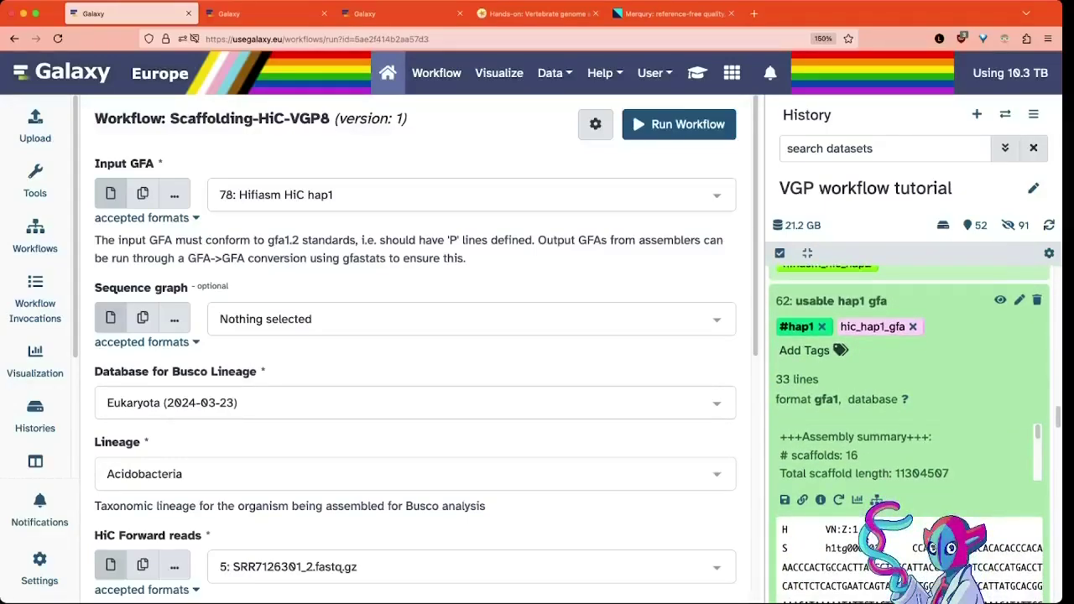
{"action": "scroll", "coordinate": [873, 537], "scroll_direction": "up", "scroll_amount": 2}
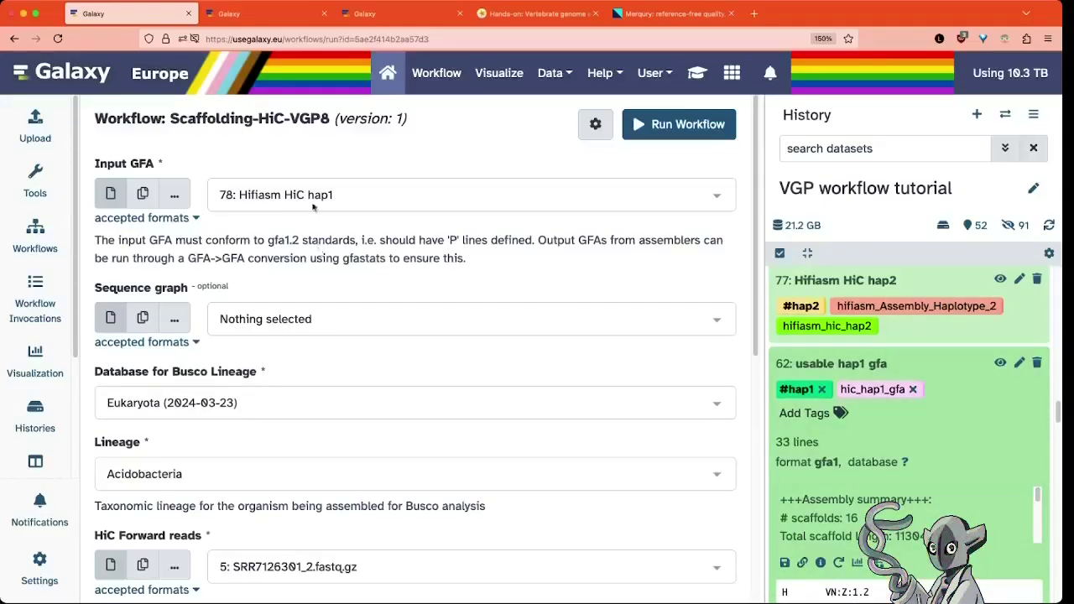
{"action": "left_click", "coordinate": [366, 188]}
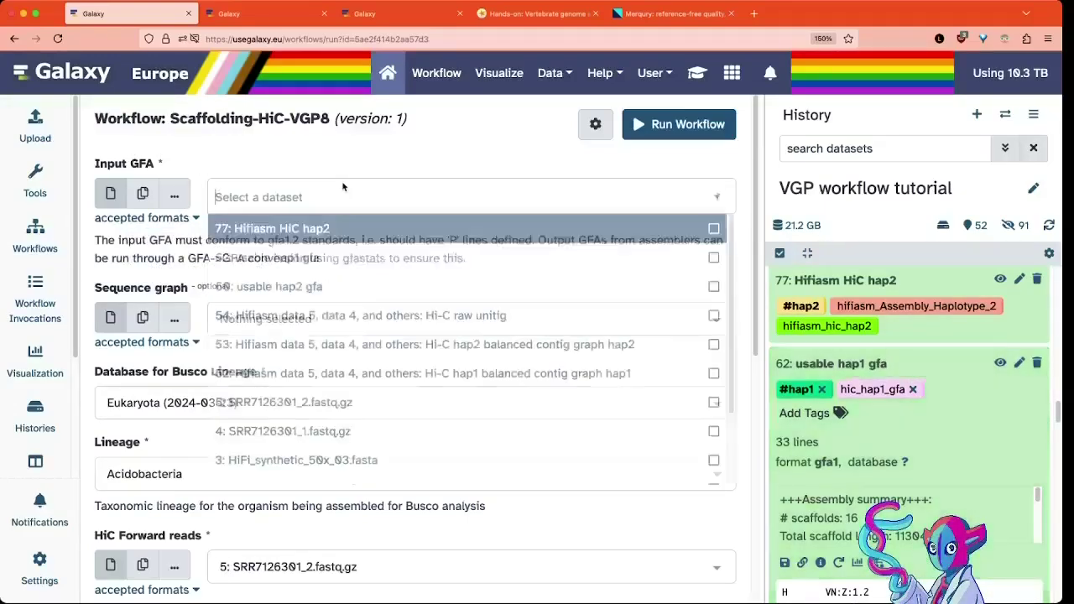
{"action": "left_click", "coordinate": [330, 261]}
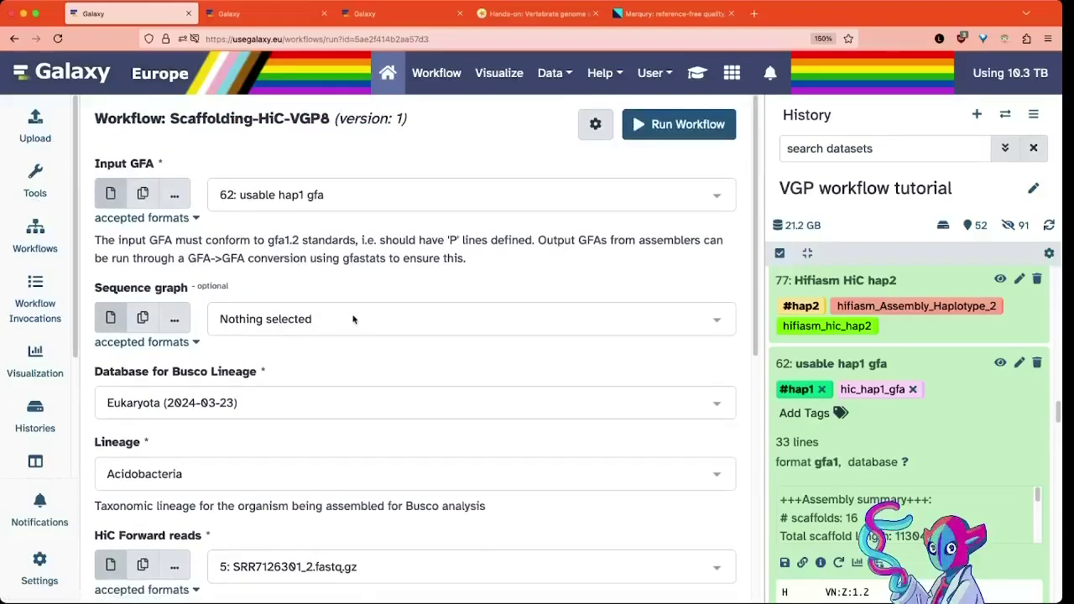
- Set the Database for Busco Lineage to Busco v5 Linage Datasets (all+2024-03-21)
{"action": "scroll", "coordinate": [353, 319], "scroll_direction": "down", "scroll_amount": 2}
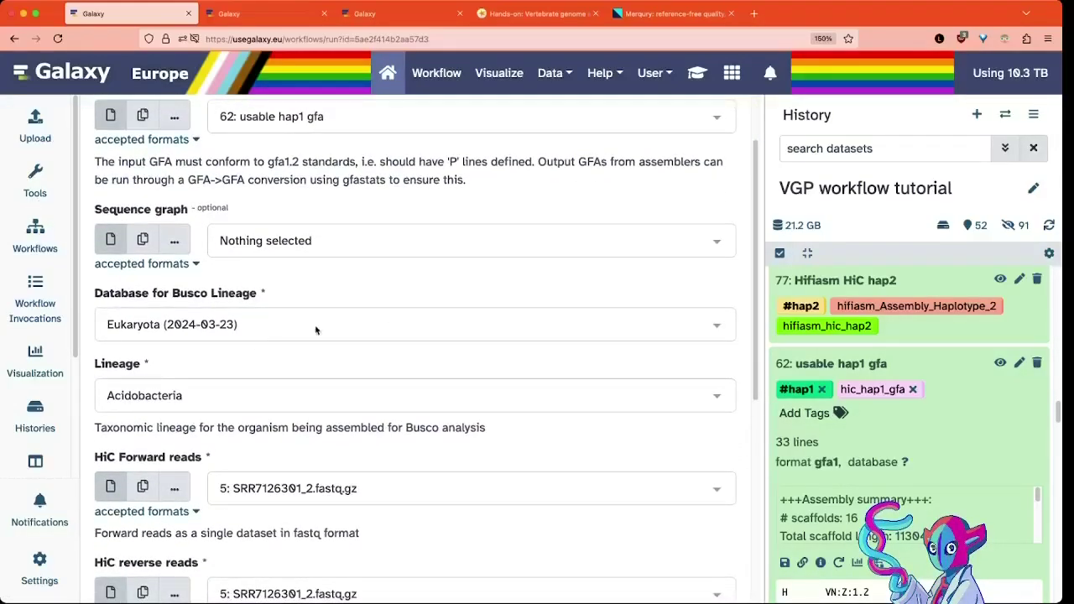
{"action": "scroll", "coordinate": [317, 329], "scroll_direction": "down", "scroll_amount": 2}
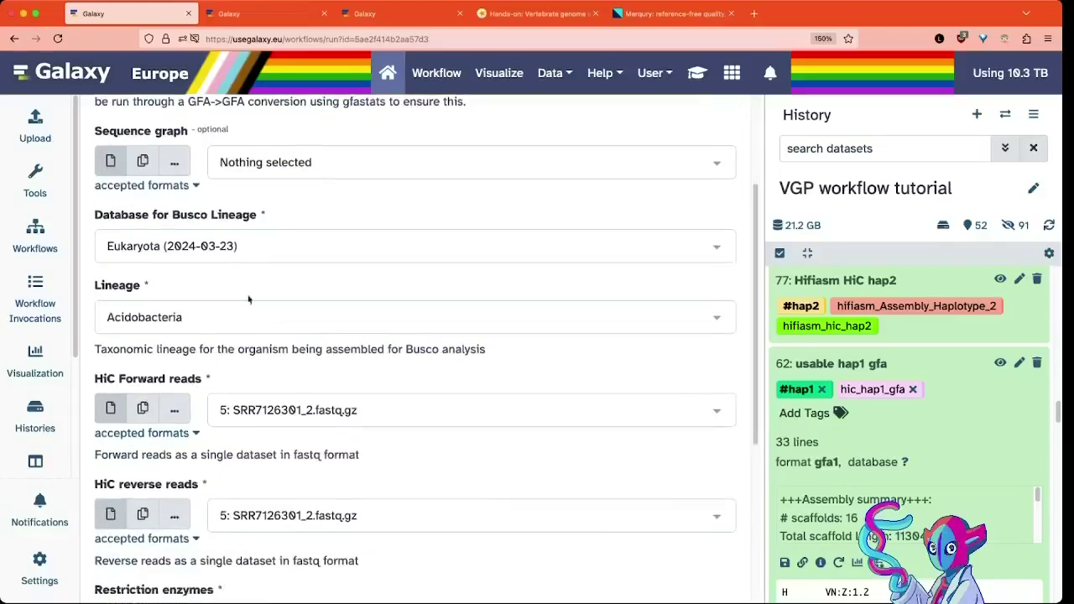
{"action": "left_click", "coordinate": [229, 262]}
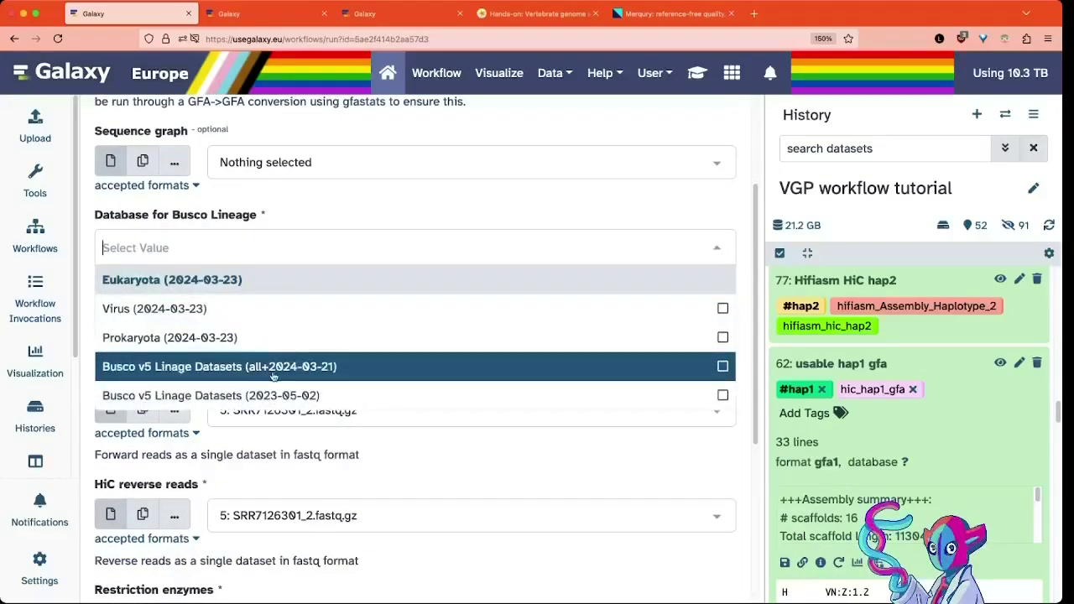
{"action": "left_click", "coordinate": [341, 395]}
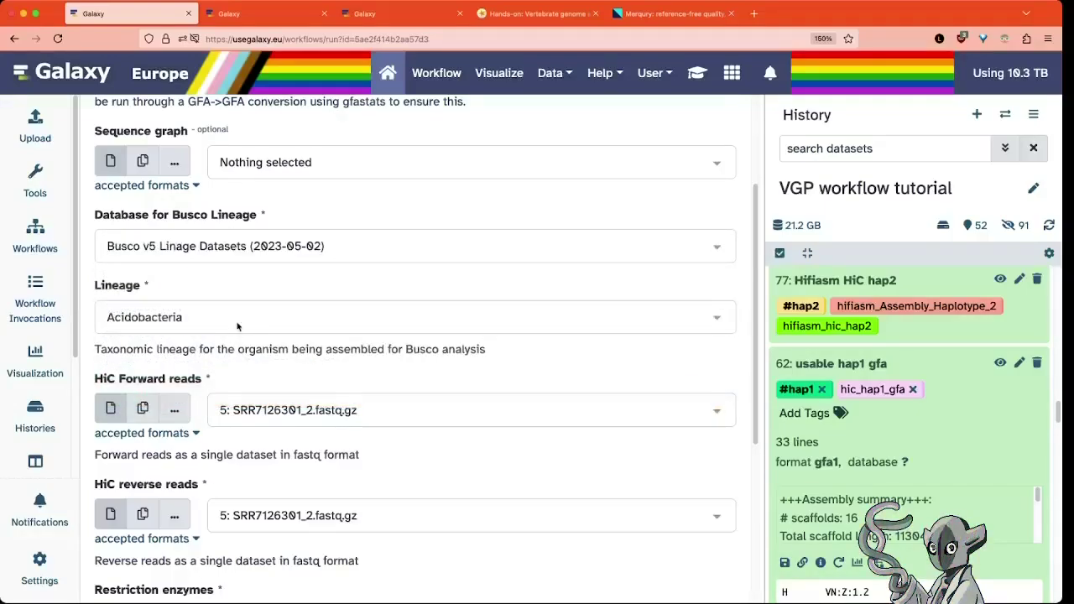
{"action": "left_click", "coordinate": [270, 256]}
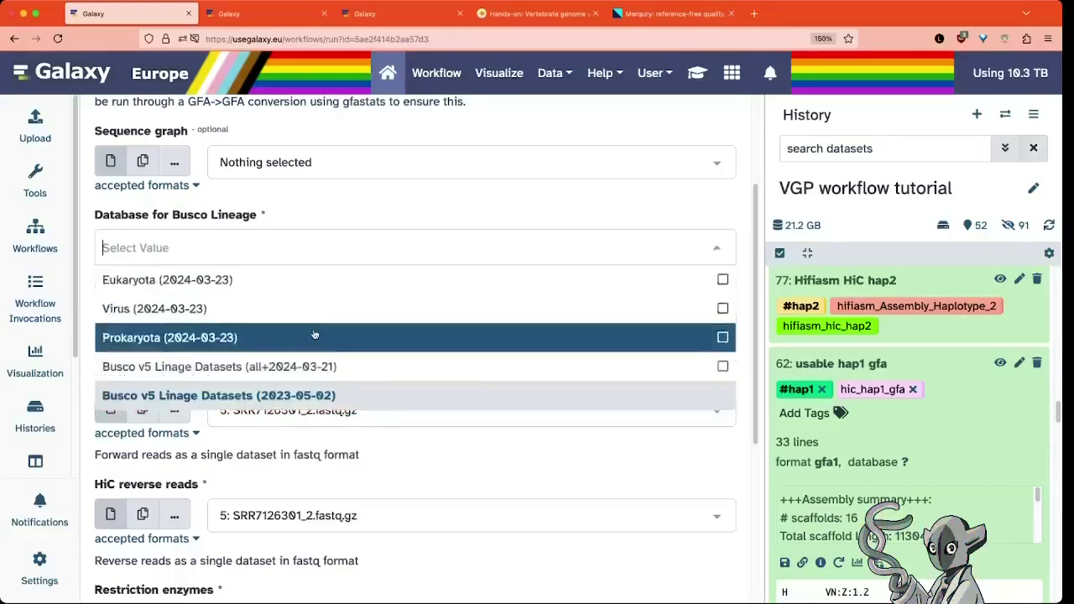
{"action": "left_click", "coordinate": [334, 374]}
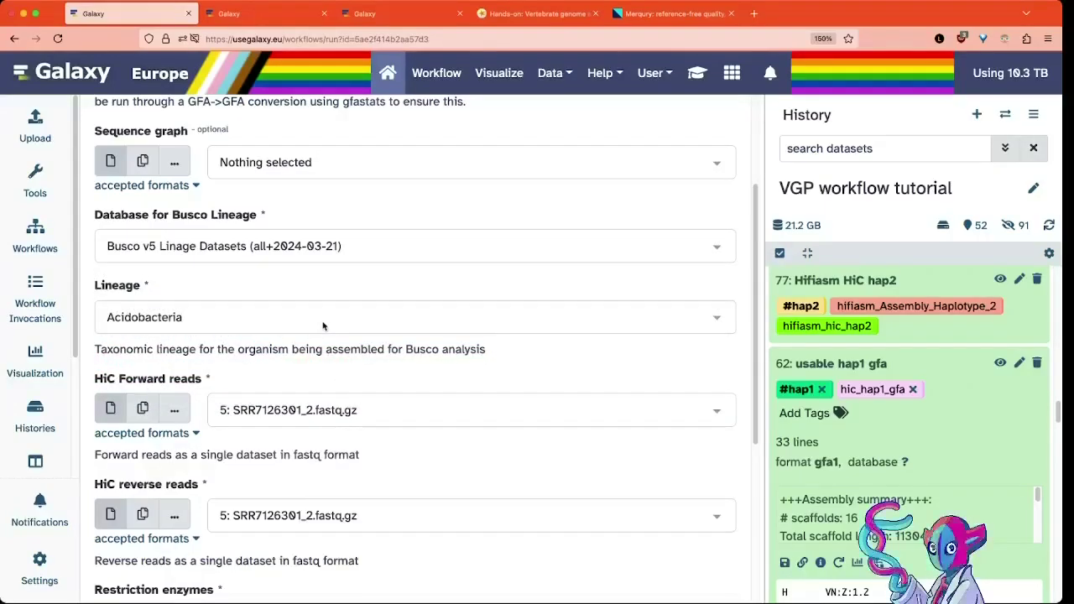
- Set the taxonomic lineage for the Busco analysis to Ascomycota
{"action": "left_click", "coordinate": [322, 323]}
{"action": "type", "text": "a"}
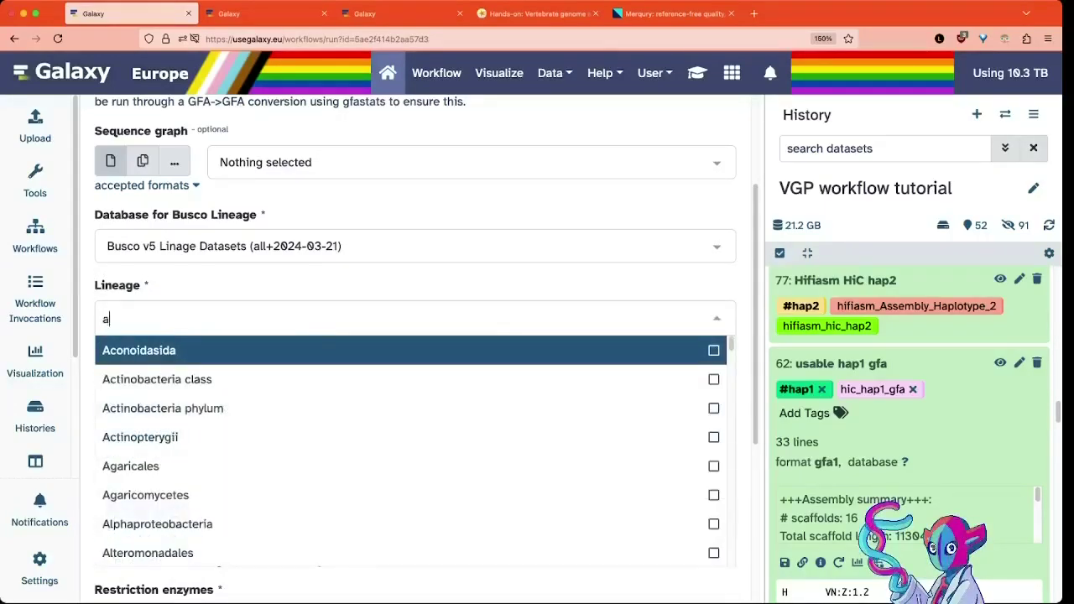
{"action": "type", "text": "sco"}
{"action": "left_click", "coordinate": [253, 350]}
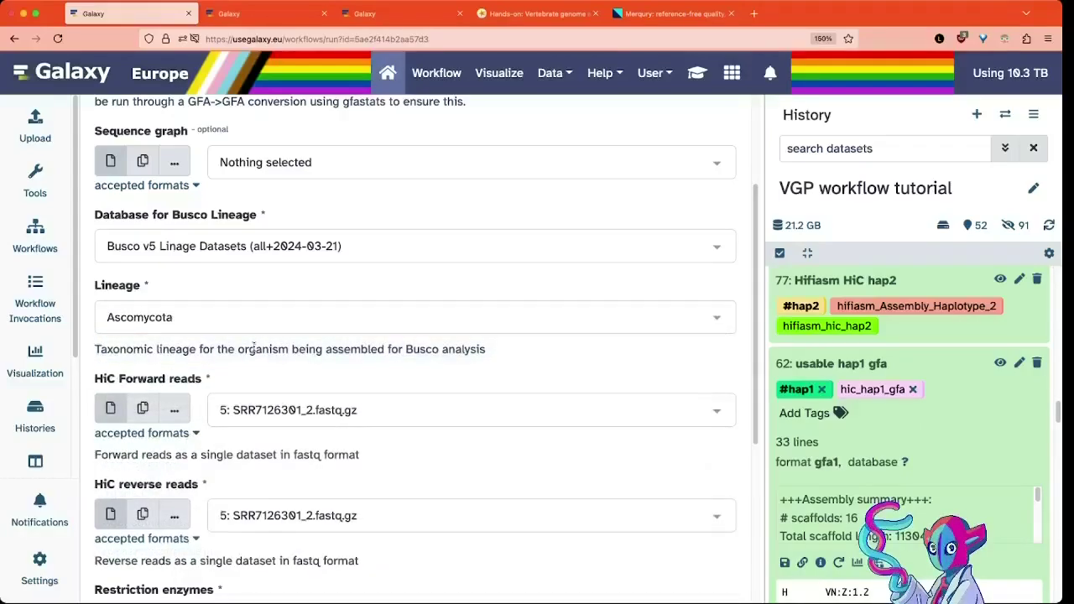
{"action": "scroll", "coordinate": [254, 349], "scroll_direction": "down", "scroll_amount": 3}
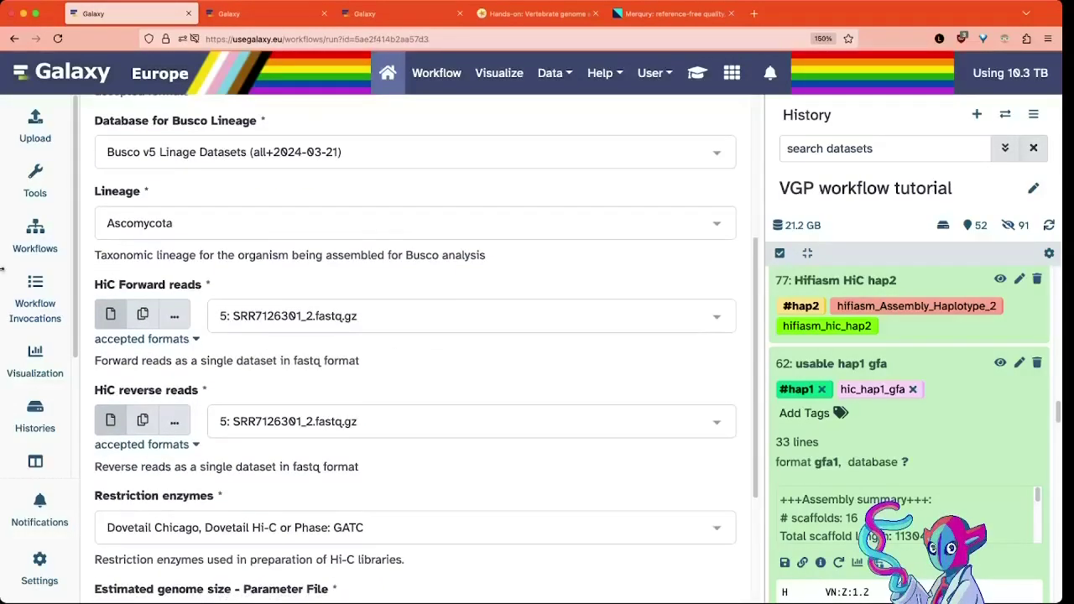
- Set the HiC forward reads to 4: SRR7126301_1.fastq.gz and keep 5: SRR7126301_2.fastq.gz as the HiC reverse reads
{"action": "left_click", "coordinate": [352, 324]}
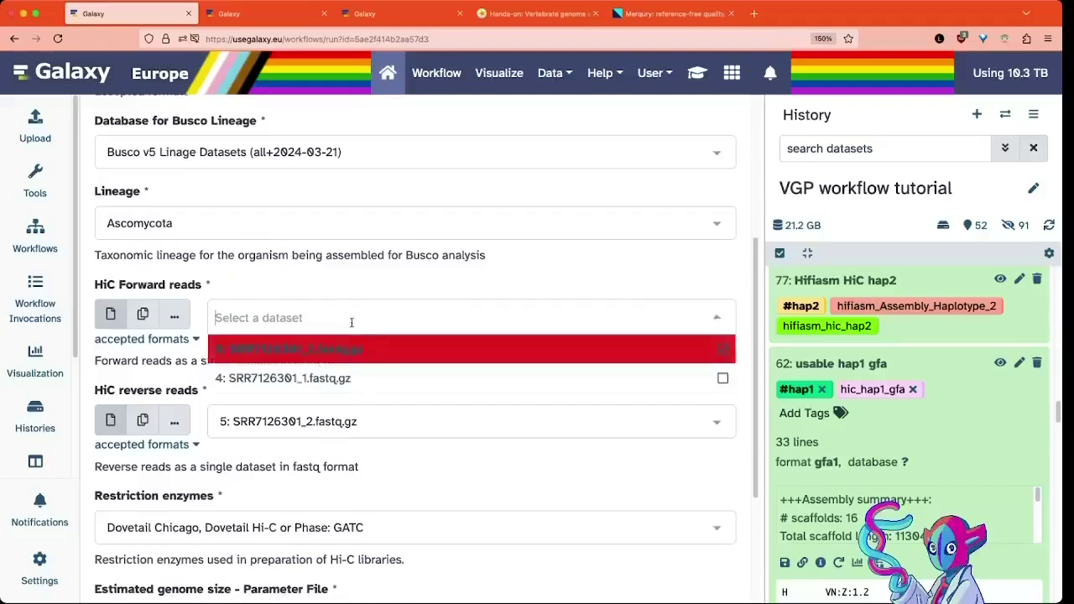
{"action": "left_click", "coordinate": [350, 390]}
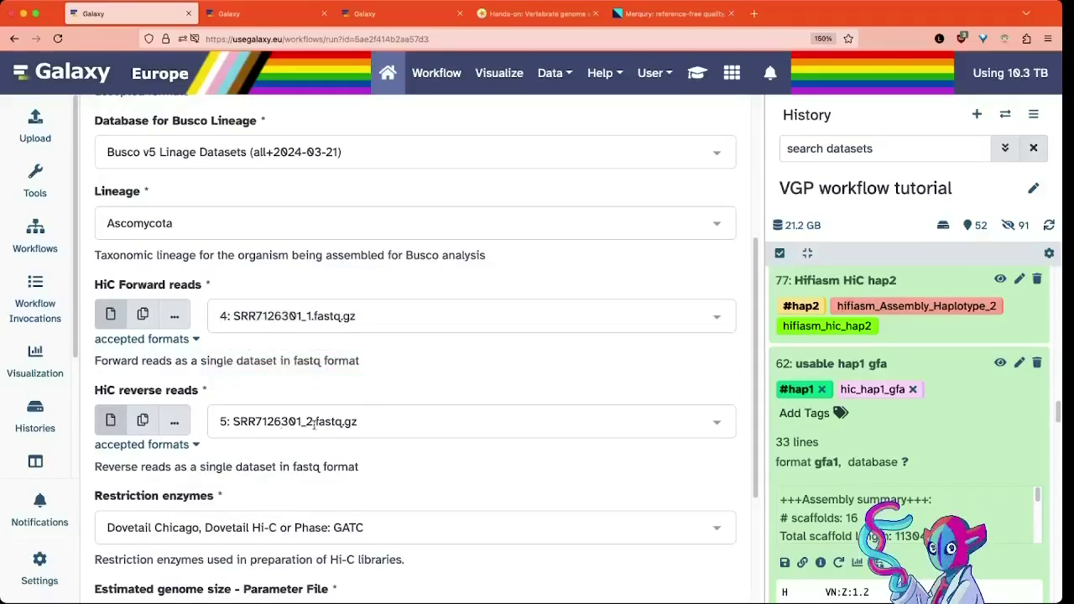
{"action": "left_click", "coordinate": [378, 430]}
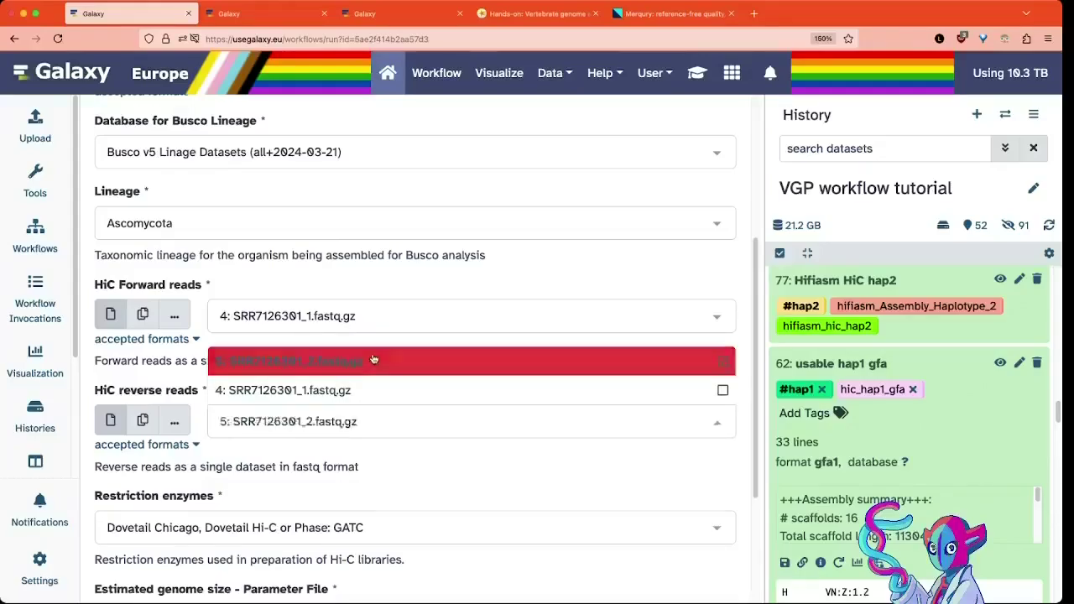
{"action": "left_click", "coordinate": [349, 432]}
- Set the restriction enzymes to Arima Hi-C 2.0: GATC, GANTC, CTNAG, TTAA
{"action": "scroll", "coordinate": [446, 466], "scroll_direction": "down", "scroll_amount": 4}
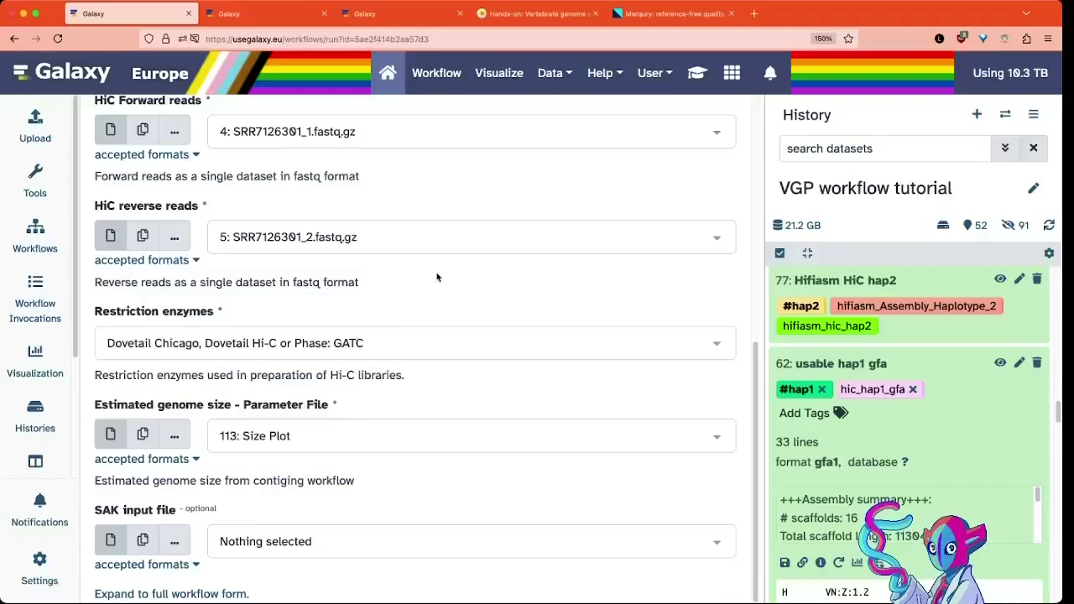
{"action": "left_click", "coordinate": [378, 342]}
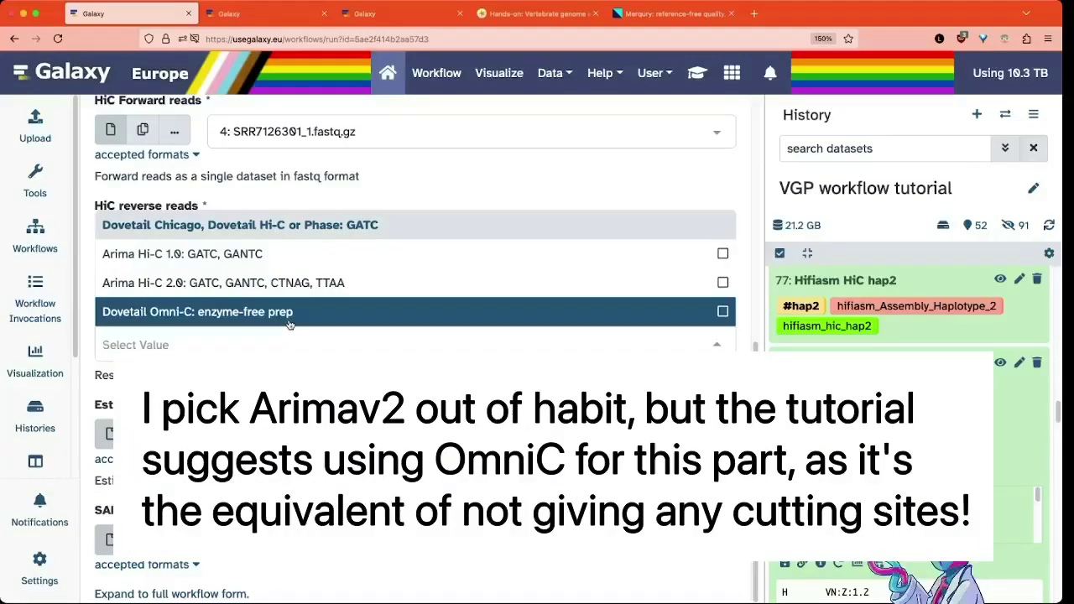
{"action": "left_click", "coordinate": [347, 279]}
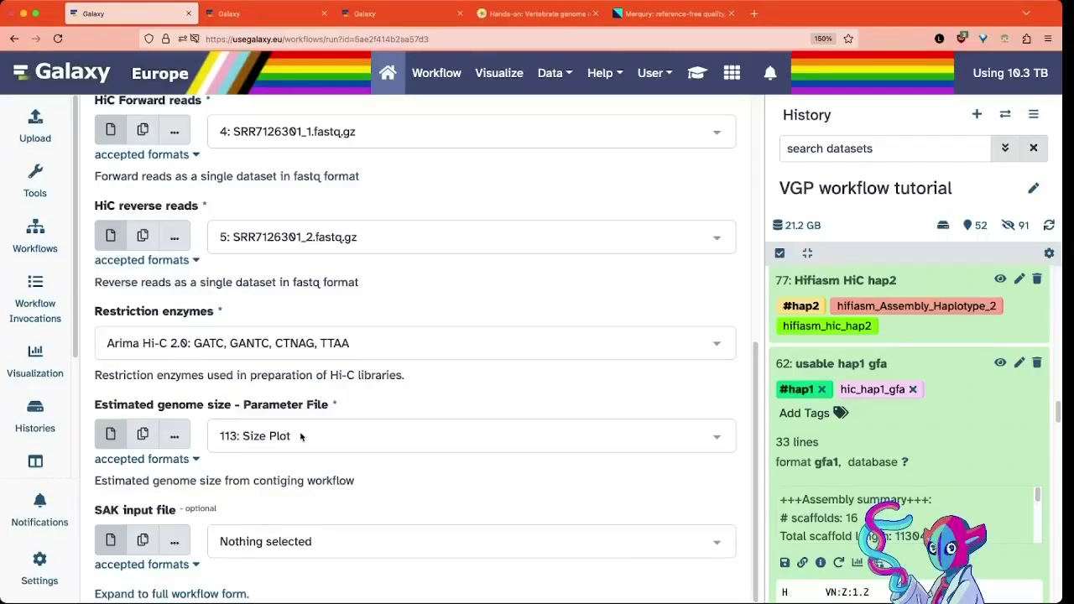
- Set the estimated genome size parameter file to 44: Estimated Genome size and check that dataset's content in the history
{"action": "left_click", "coordinate": [301, 436]}
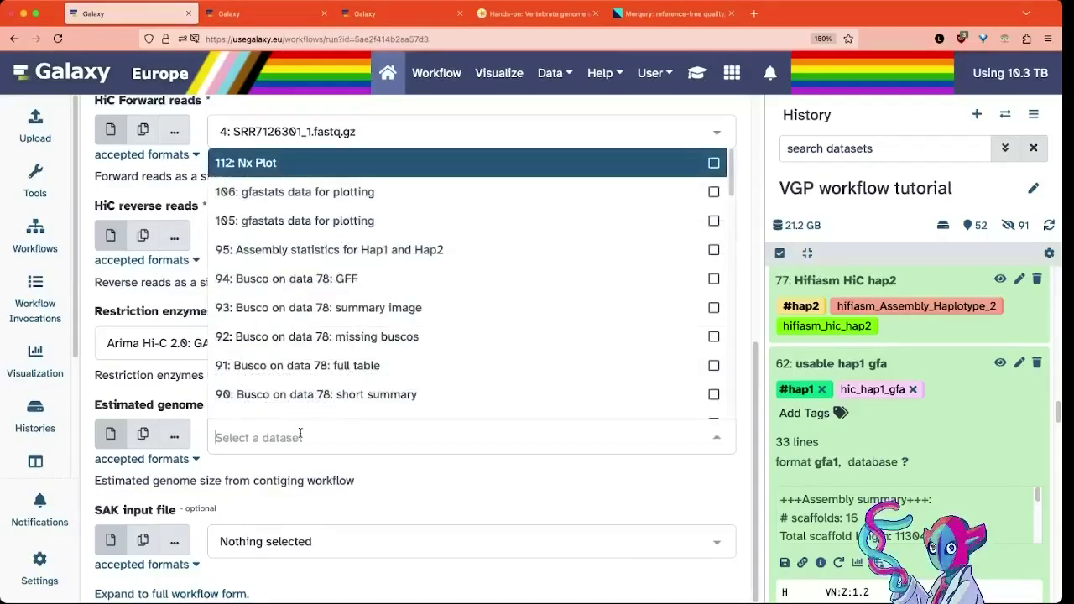
{"action": "type", "text": "estim"}
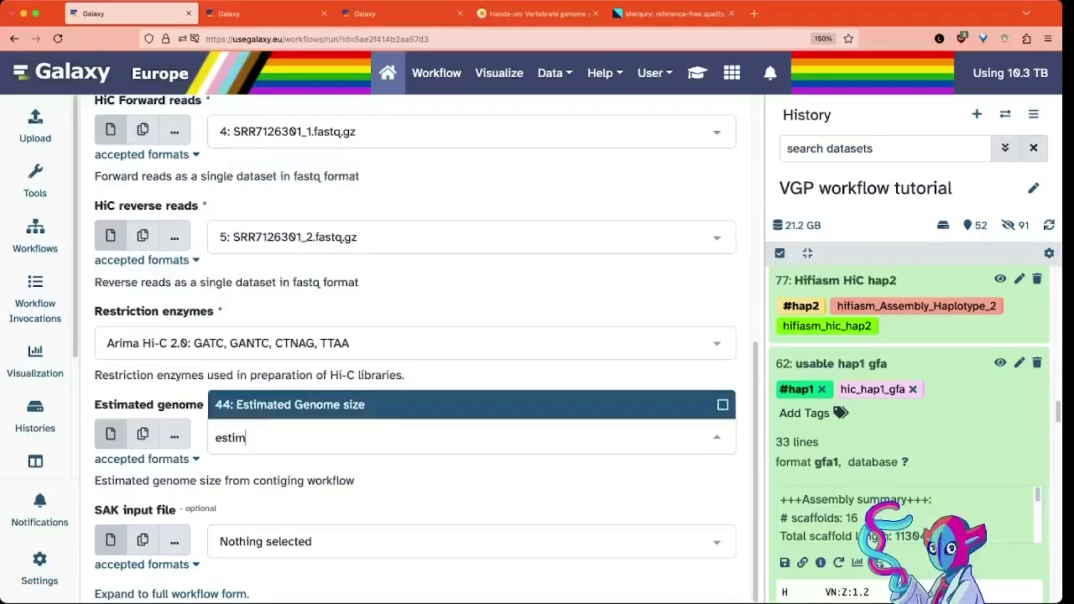
{"action": "left_click", "coordinate": [421, 406]}
{"action": "scroll", "coordinate": [870, 304], "scroll_direction": "down", "scroll_amount": 10}
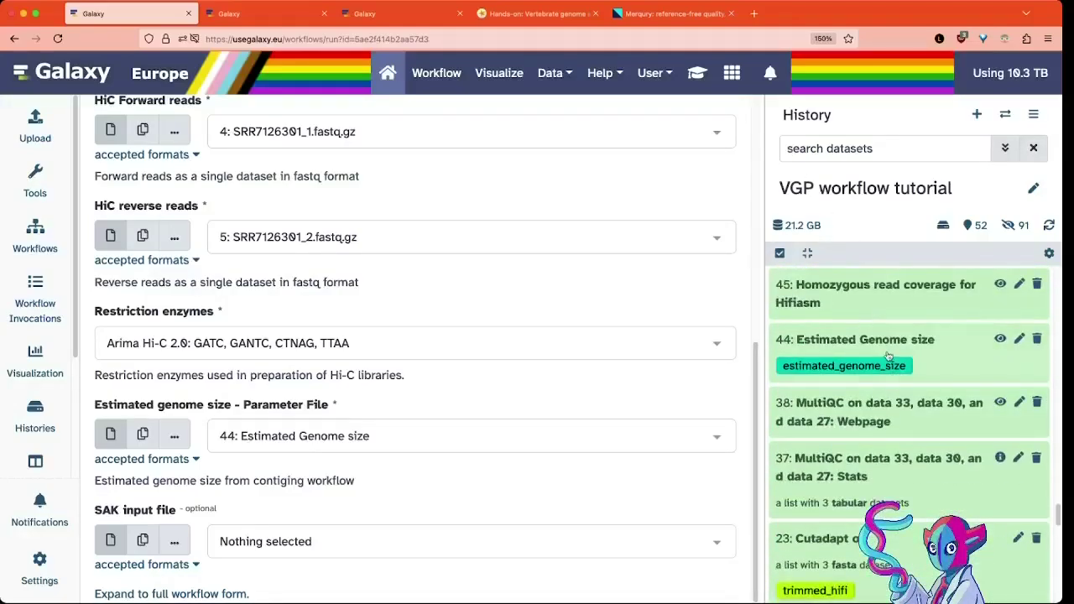
{"action": "left_click", "coordinate": [886, 342]}
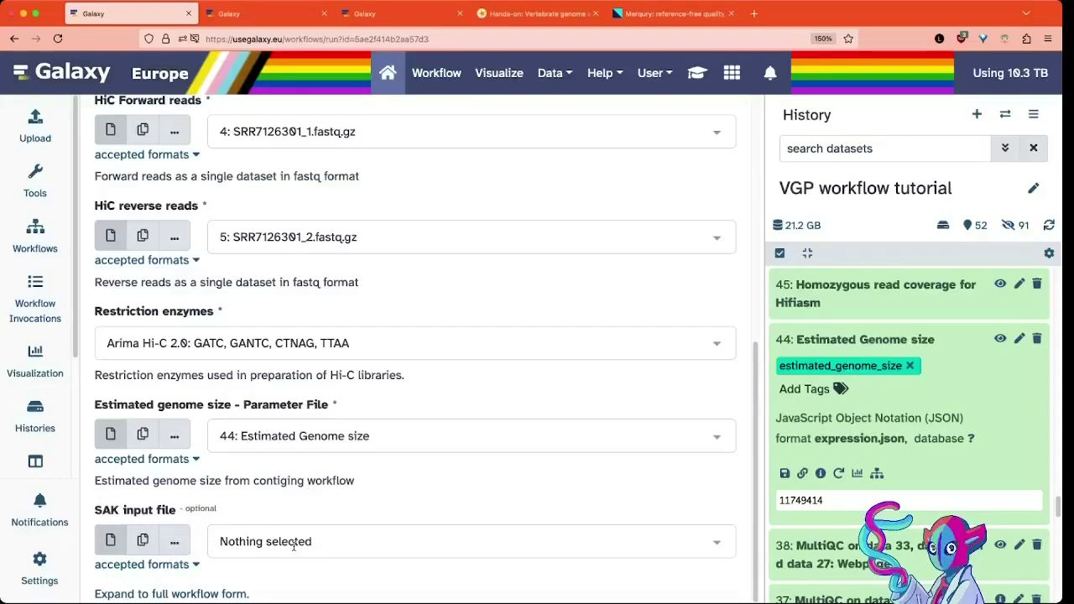
- Run the Scaffolding-HiC-VGP8 workflow with the chosen inputs and return to the newest history items
{"action": "scroll", "coordinate": [390, 551], "scroll_direction": "up", "scroll_amount": 5}
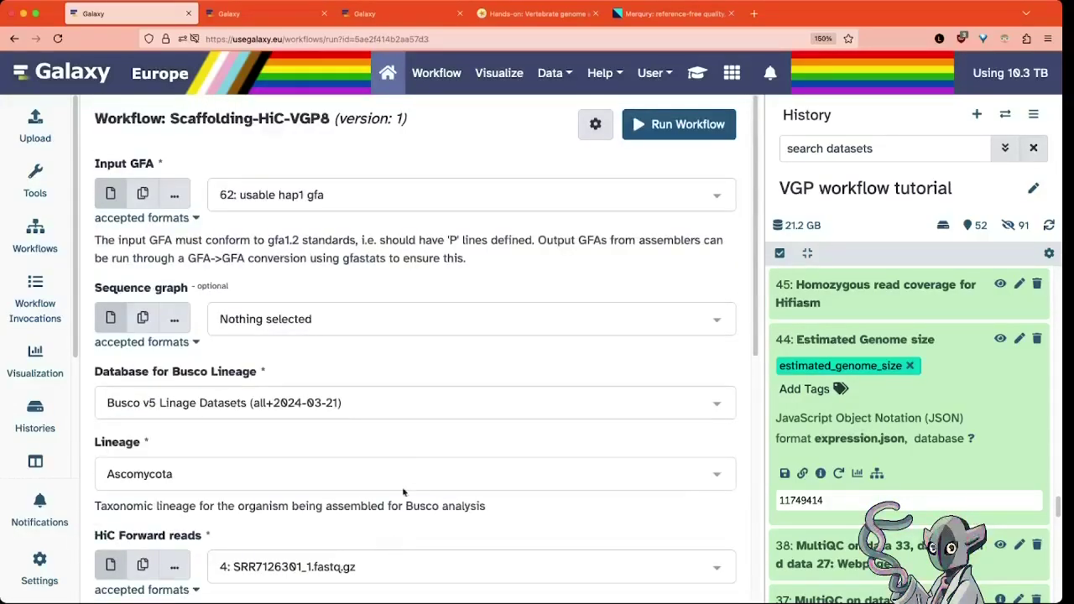
{"action": "left_click", "coordinate": [680, 134]}
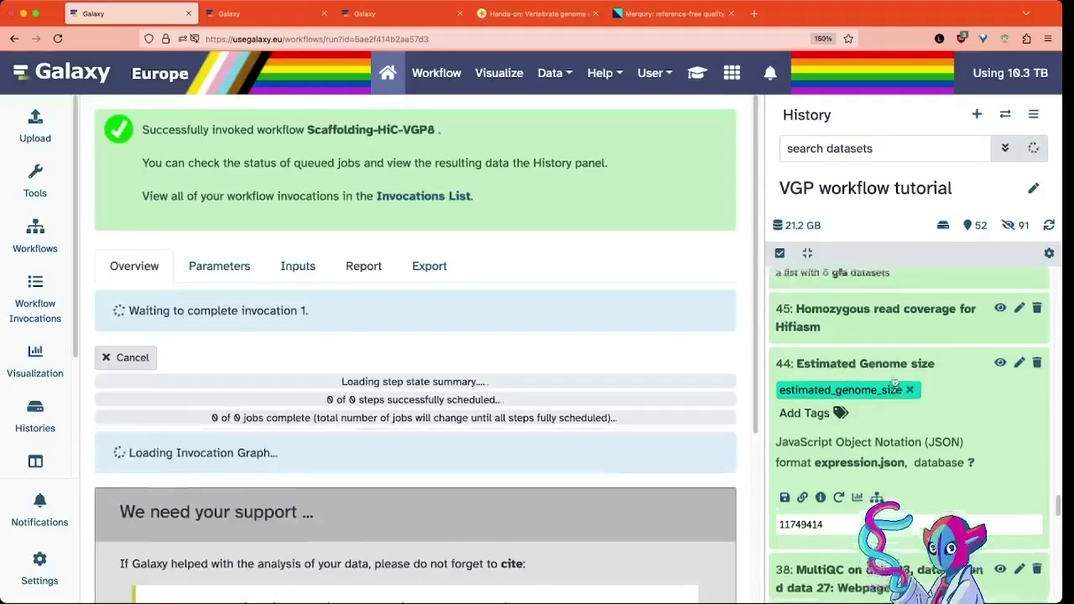
{"action": "scroll", "coordinate": [893, 382], "scroll_direction": "up", "scroll_amount": 10}
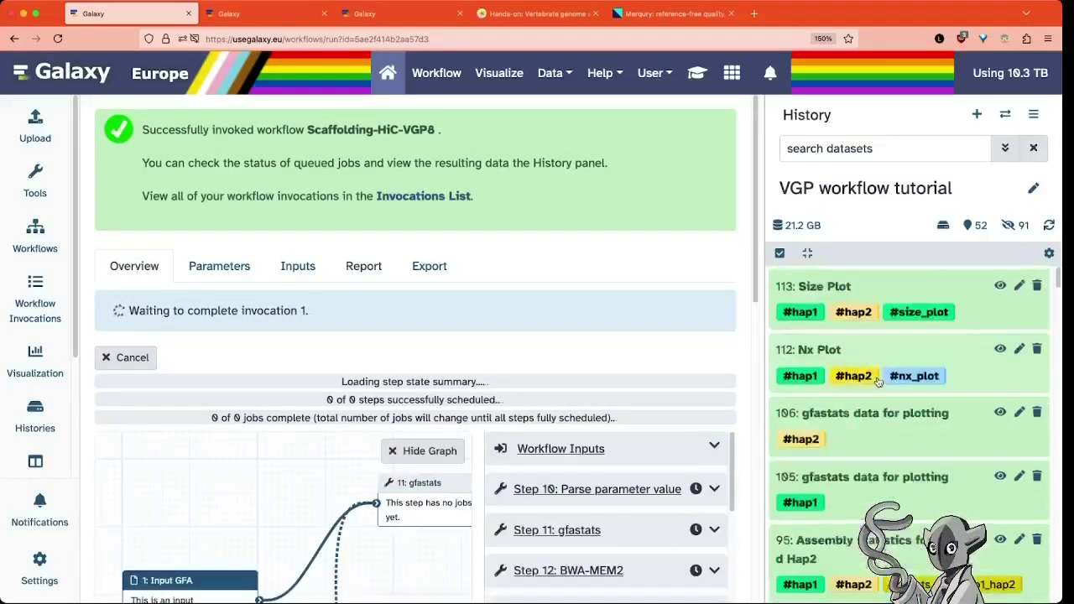
- Examine the new invocation's overview, following its workflow graph from the inputs through the mapping and scaffolding steps
{"action": "scroll", "coordinate": [716, 243], "scroll_direction": "down", "scroll_amount": 5}
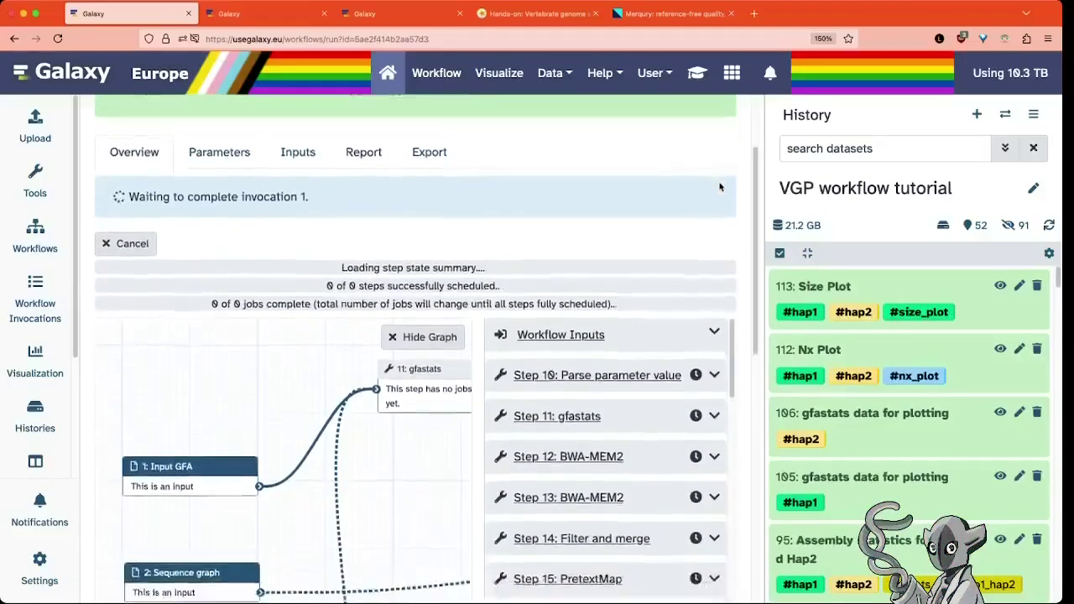
{"action": "scroll", "coordinate": [381, 397], "scroll_direction": "down", "scroll_amount": 5}
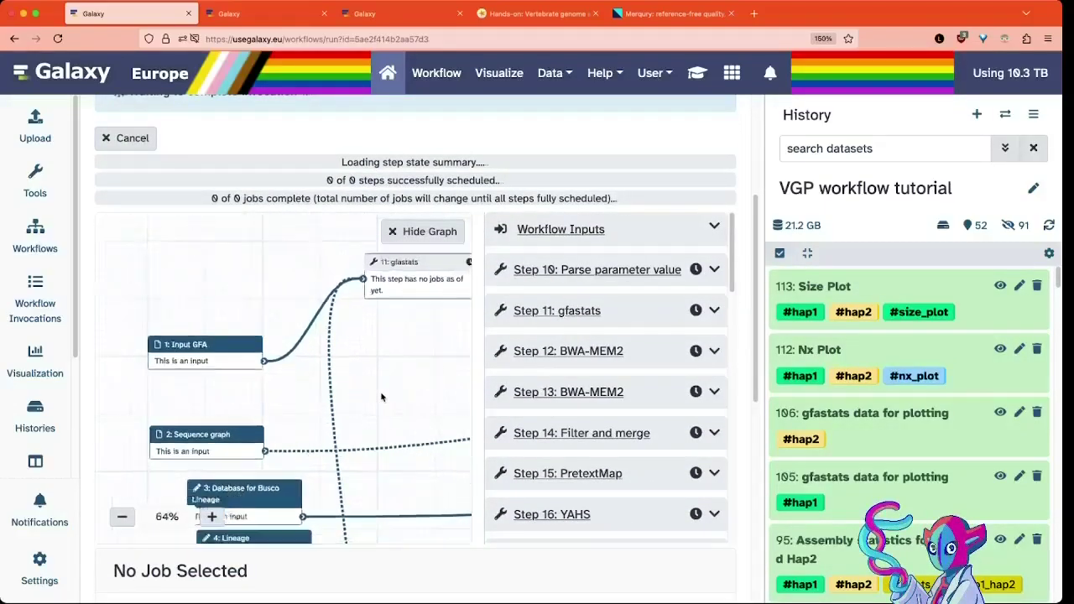
{"action": "scroll", "coordinate": [353, 302], "scroll_direction": "right", "scroll_amount": 5}
{"action": "scroll", "coordinate": [353, 302], "scroll_direction": "down", "scroll_amount": 3}
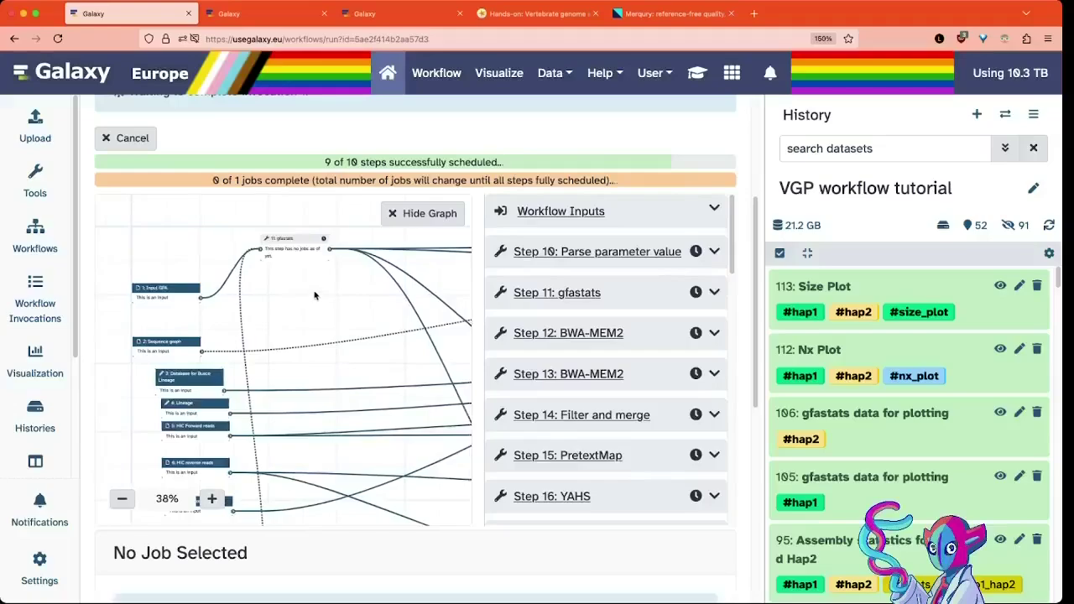
{"action": "scroll", "coordinate": [332, 296], "scroll_direction": "right", "scroll_amount": 1}
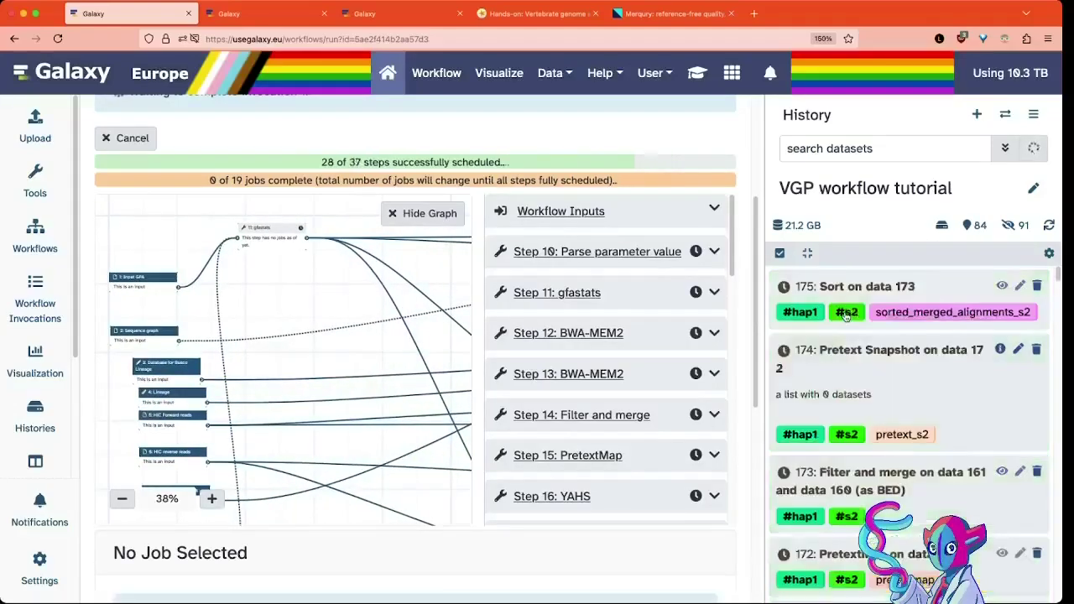
{"action": "scroll", "coordinate": [443, 312], "scroll_direction": "right", "scroll_amount": 3}
{"action": "scroll", "coordinate": [395, 309], "scroll_direction": "down", "scroll_amount": 2}
{"action": "scroll", "coordinate": [353, 307], "scroll_direction": "right", "scroll_amount": 5}
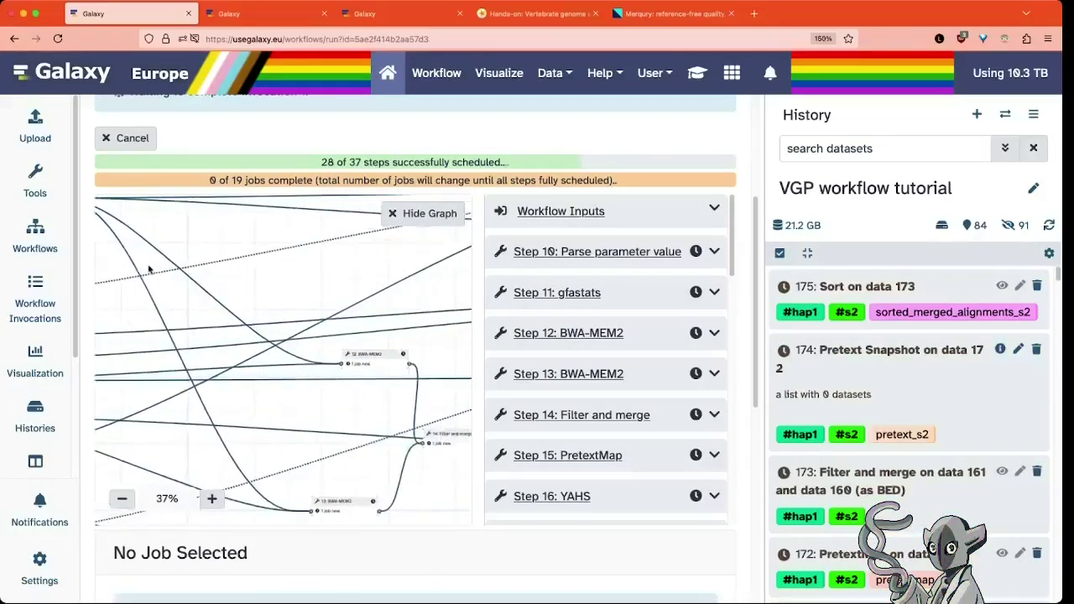
{"action": "scroll", "coordinate": [335, 308], "scroll_direction": "down", "scroll_amount": 2}
{"action": "scroll", "coordinate": [336, 310], "scroll_direction": "right", "scroll_amount": 3}
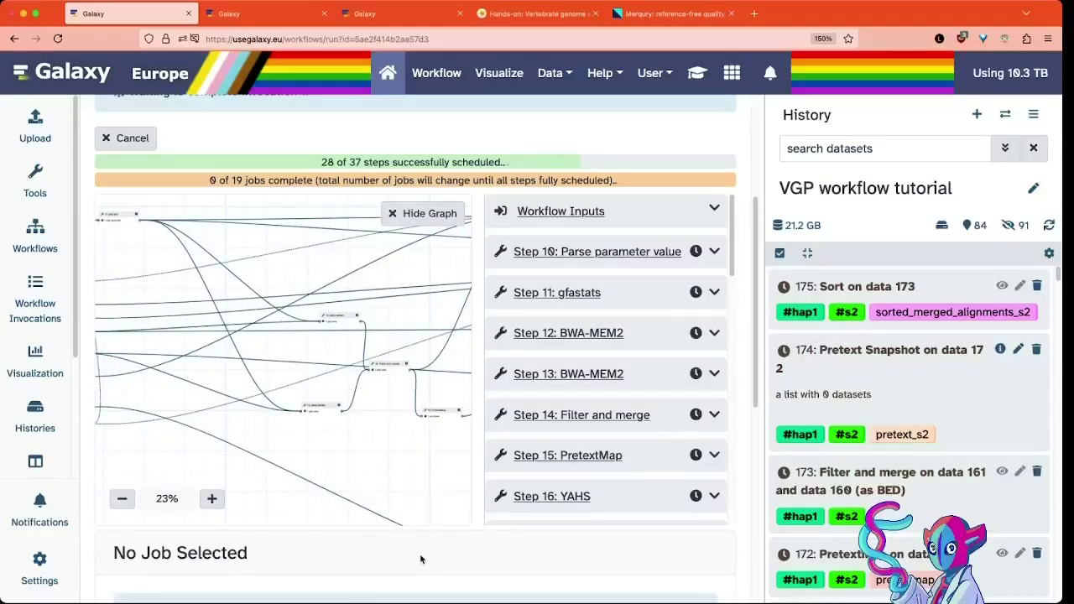
{"action": "scroll", "coordinate": [421, 559], "scroll_direction": "up", "scroll_amount": 2}
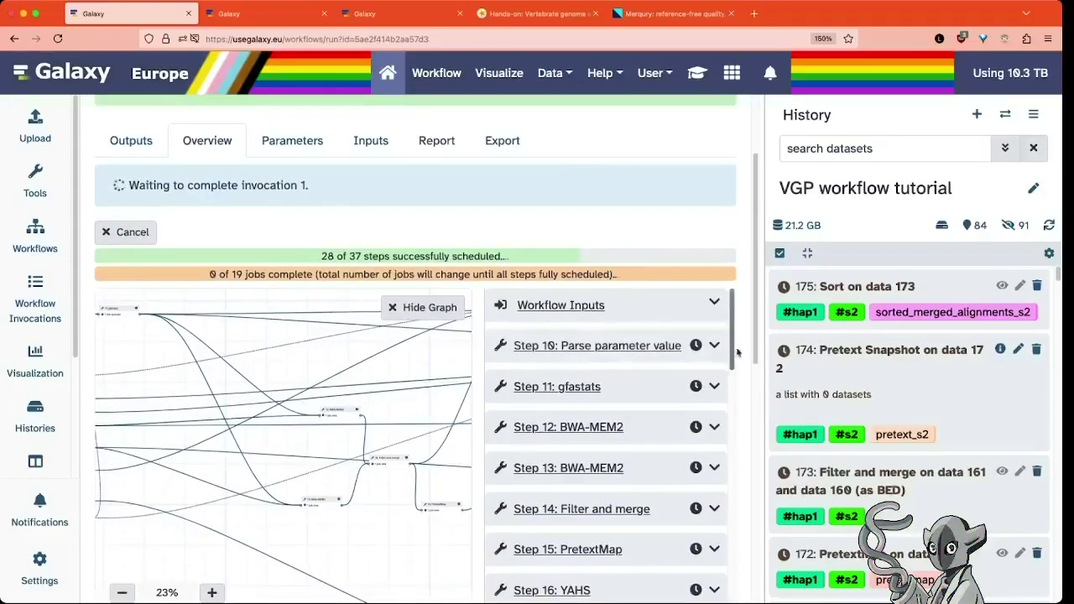
{"action": "scroll", "coordinate": [399, 437], "scroll_direction": "right", "scroll_amount": 5}
{"action": "scroll", "coordinate": [400, 437], "scroll_direction": "up", "scroll_amount": 5}
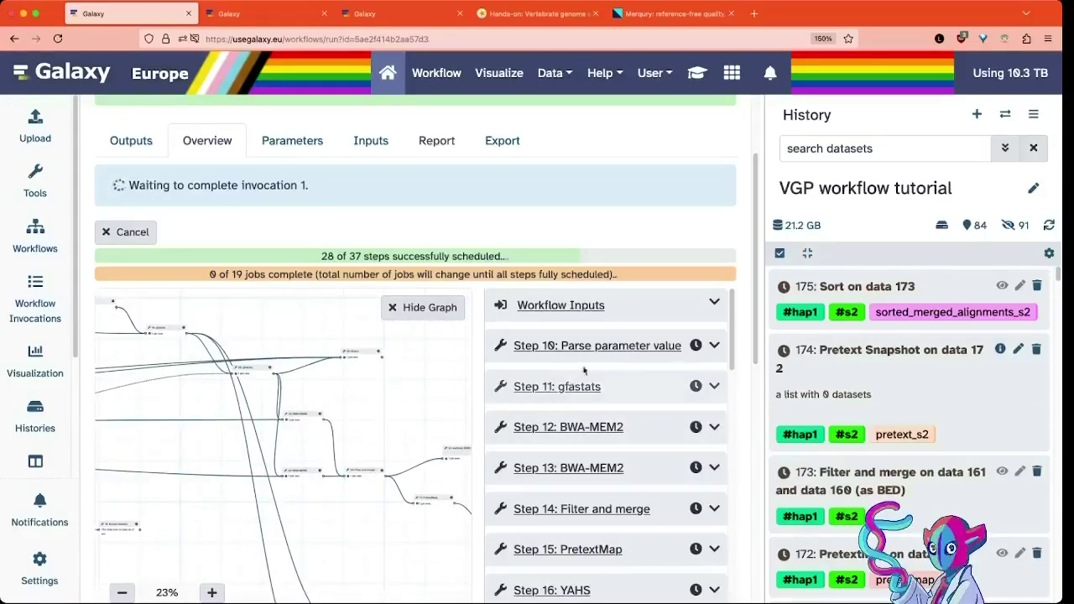
{"action": "scroll", "coordinate": [353, 409], "scroll_direction": "up", "scroll_amount": 2}
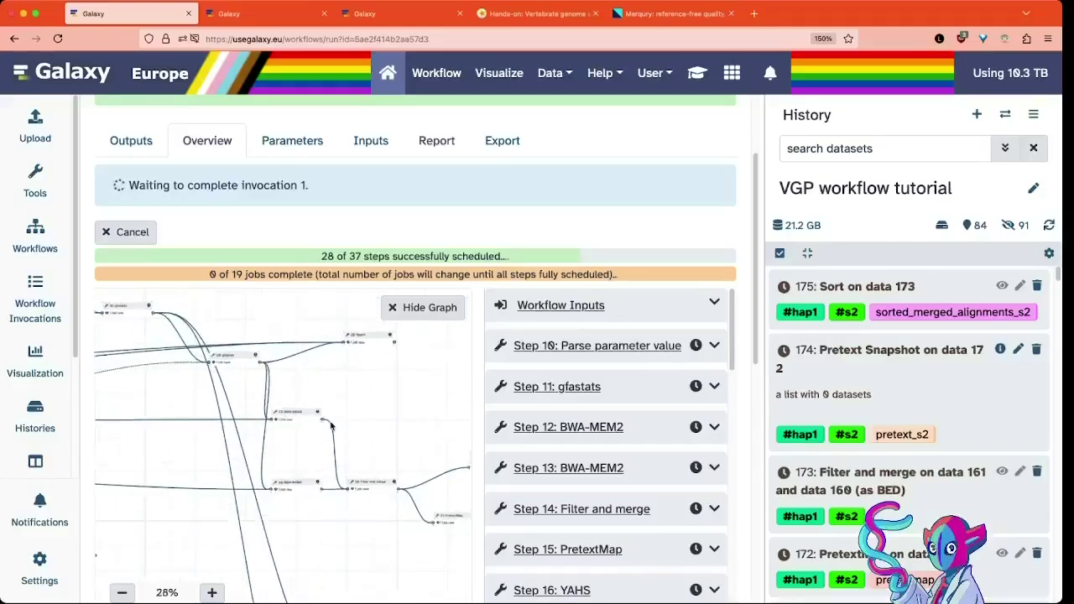
{"action": "scroll", "coordinate": [352, 410], "scroll_direction": "down", "scroll_amount": 1}
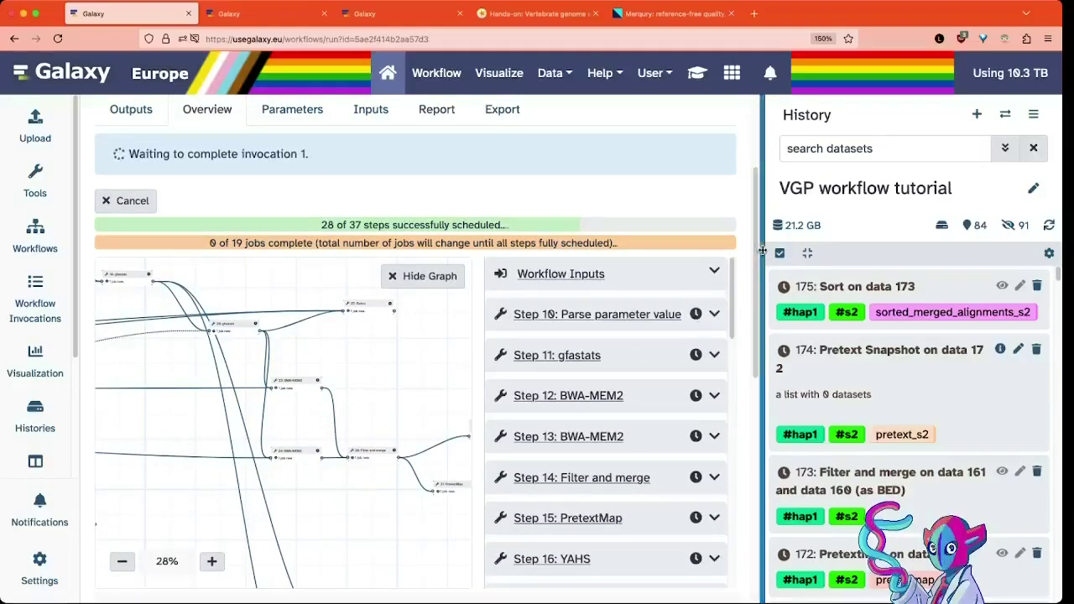
- Give the main area more width beside the history and open the Scaffolding-HiC-VGP8 workflow in the workflow editor
{"action": "left_click_drag", "start_coordinate": [760, 249], "coordinate": [849, 249]}
{"action": "left_click", "coordinate": [437, 73]}
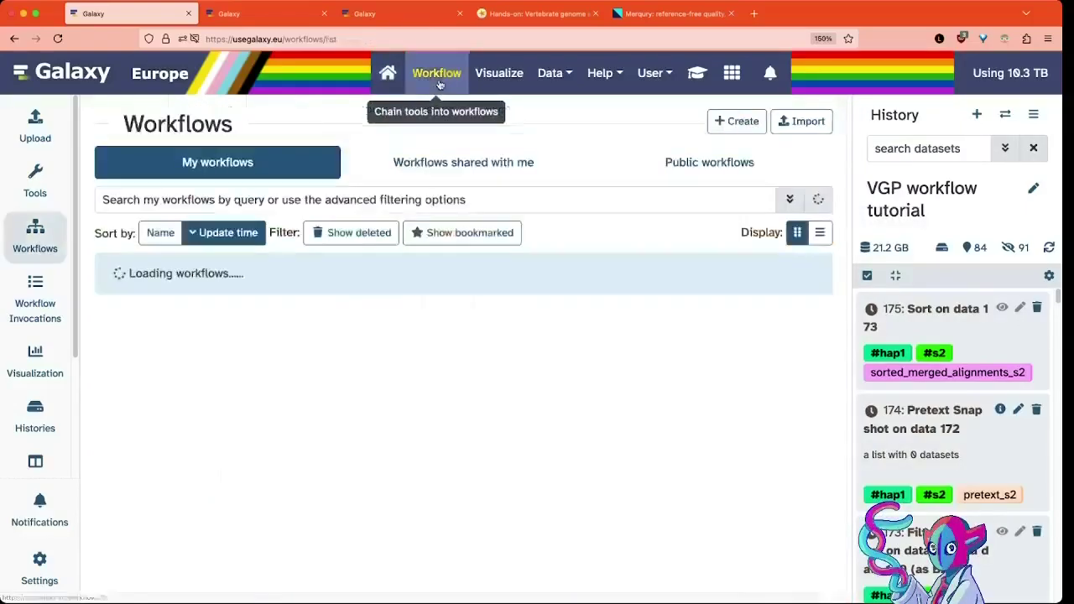
{"action": "left_click", "coordinate": [411, 399]}
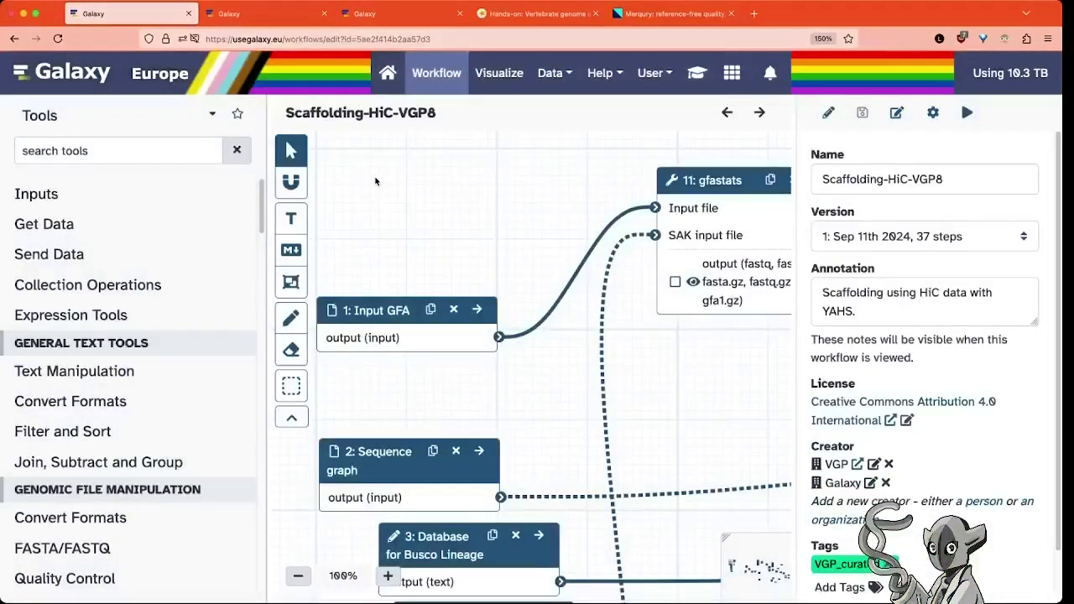
- Enlarge the workflow editor's canvas by narrowing the tool list and the workflow attributes area beside it
{"action": "left_click_drag", "start_coordinate": [497, 288], "coordinate": [430, 224]}
{"action": "left_click_drag", "start_coordinate": [267, 219], "coordinate": [3, 185]}
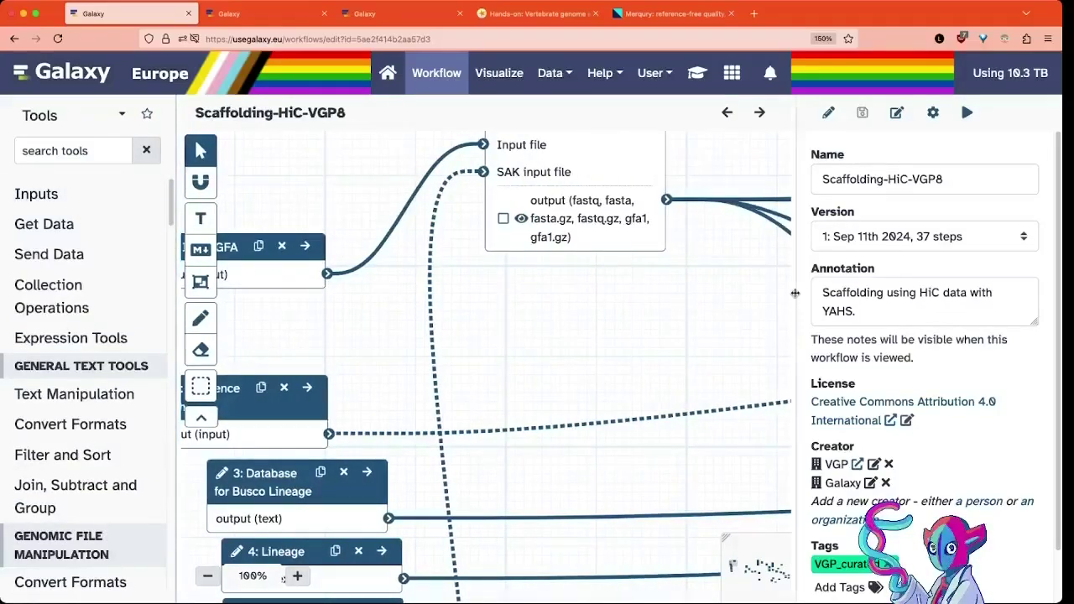
{"action": "left_click_drag", "start_coordinate": [797, 297], "coordinate": [887, 297]}
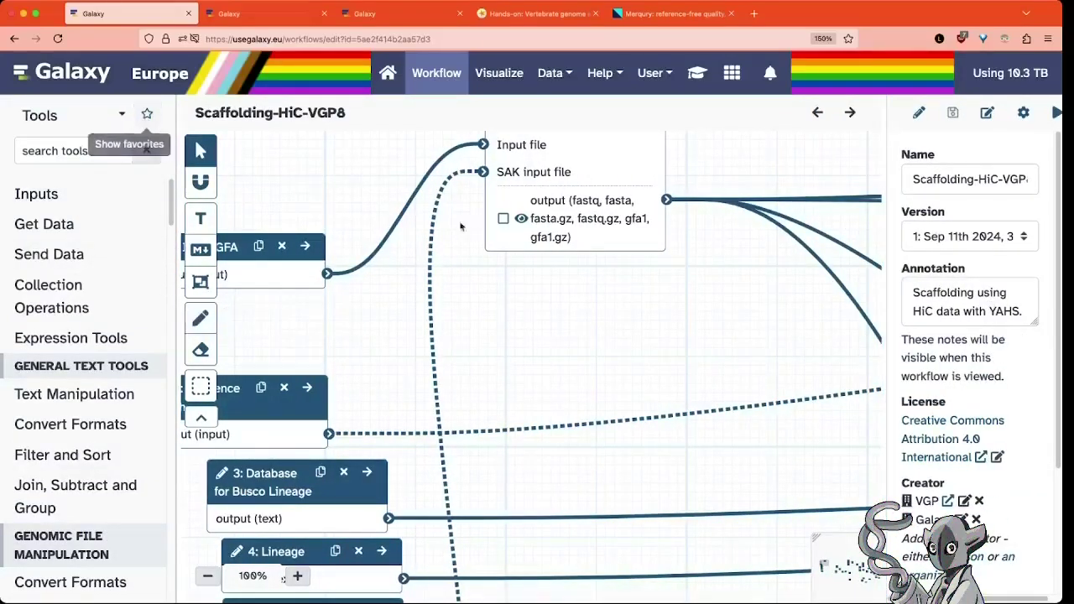
- Examine the workflow's input nodes and how Input GFA connects to the gfastats step
{"action": "left_click_drag", "start_coordinate": [329, 173], "coordinate": [389, 219]}
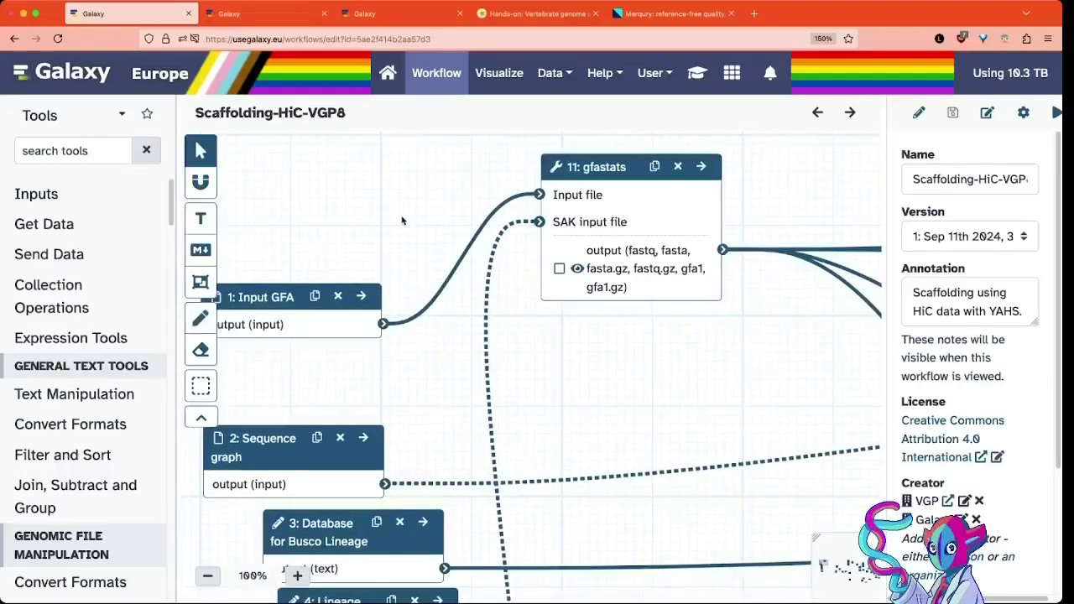
{"action": "scroll", "coordinate": [555, 394], "scroll_direction": "down", "scroll_amount": 4}
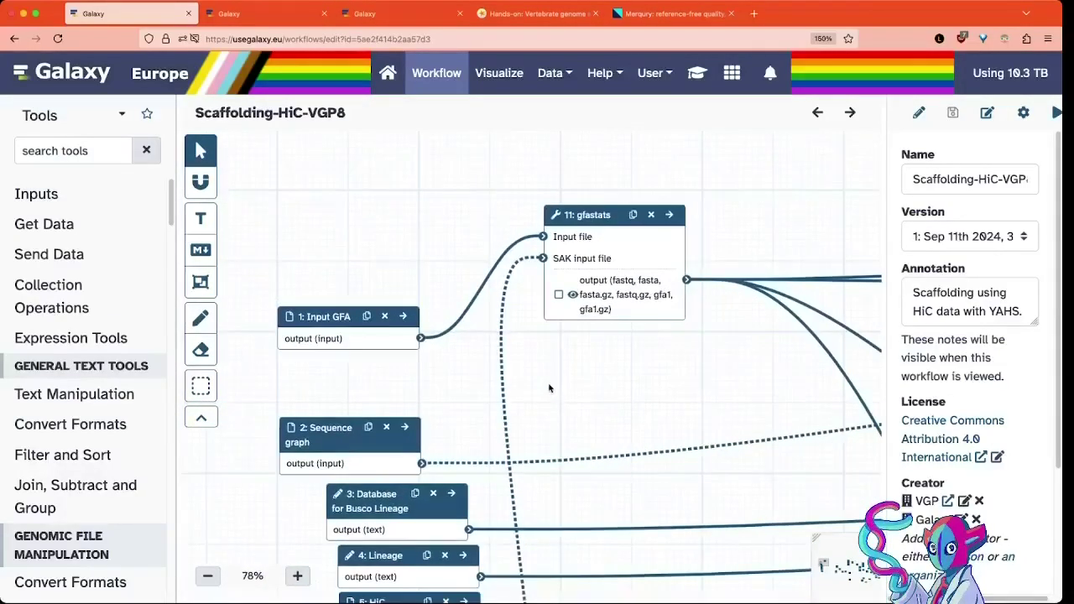
{"action": "left_click_drag", "start_coordinate": [501, 330], "coordinate": [493, 186]}
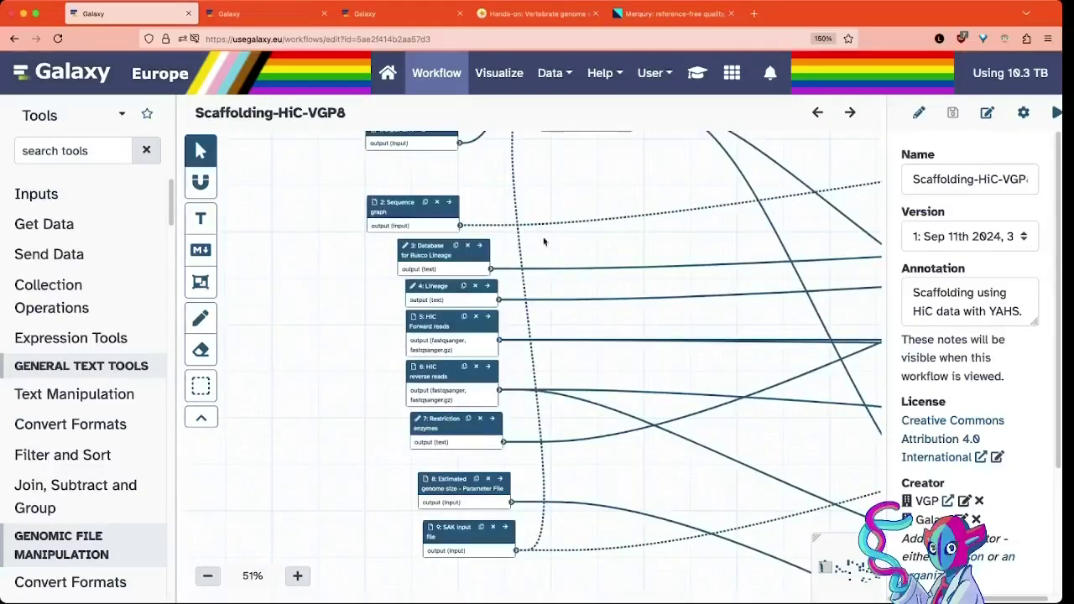
{"action": "left_click_drag", "start_coordinate": [383, 128], "coordinate": [384, 325]}
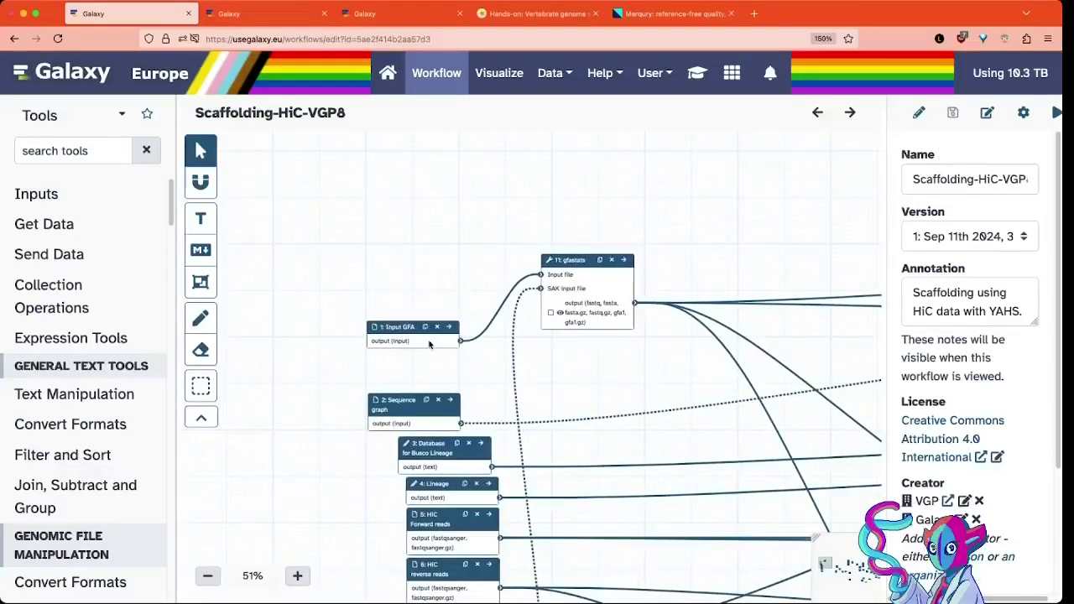
{"action": "scroll", "coordinate": [388, 328], "scroll_direction": "up", "scroll_amount": 3}
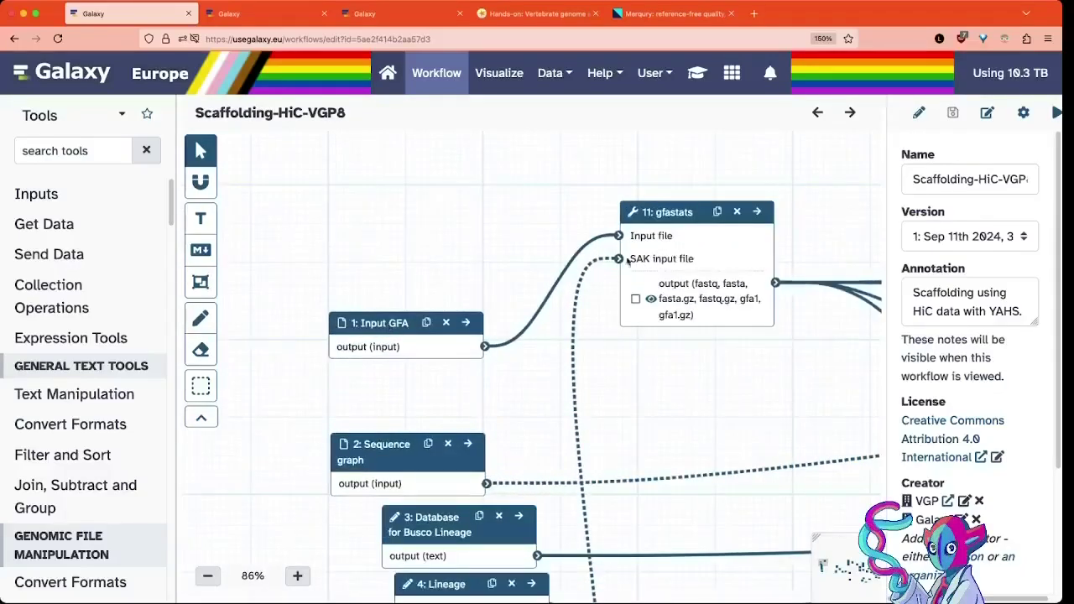
- Trace the gfastats output through the workflow diagram to the two BWA-MEM2 mapping steps and the Filter and merge step
{"action": "left_click_drag", "start_coordinate": [627, 261], "coordinate": [431, 258]}
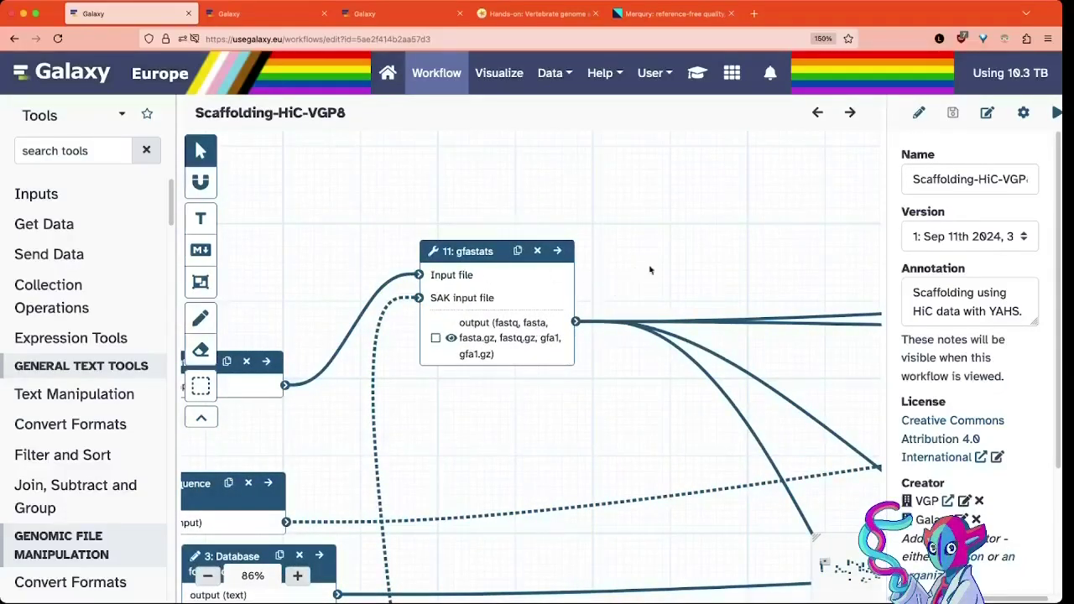
{"action": "left_click_drag", "start_coordinate": [649, 270], "coordinate": [339, 143]}
{"action": "scroll", "coordinate": [566, 230], "scroll_direction": "down", "scroll_amount": 1}
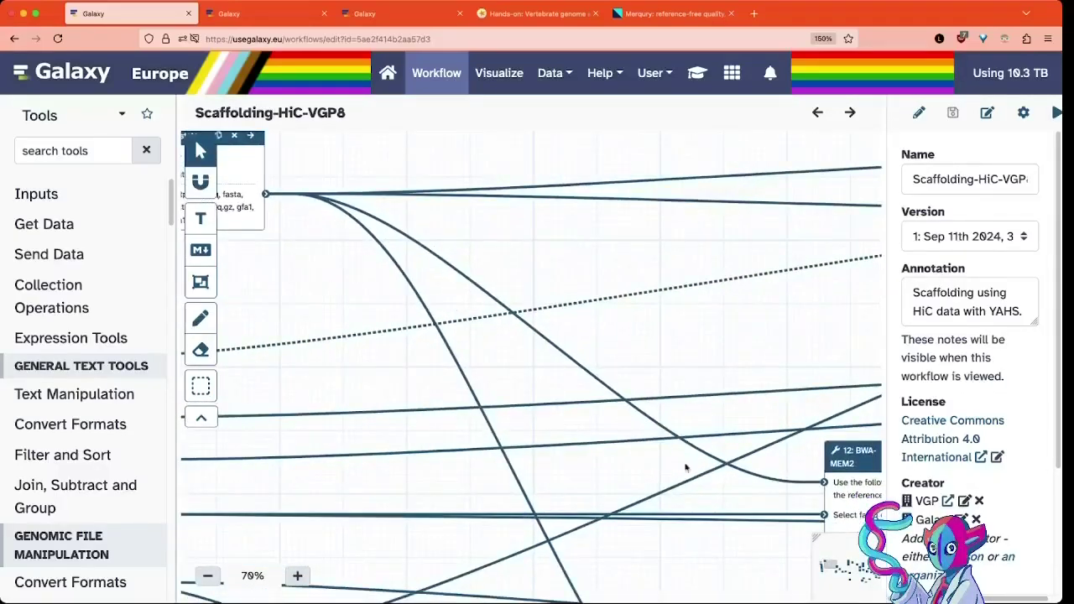
{"action": "scroll", "coordinate": [686, 468], "scroll_direction": "up", "scroll_amount": 1}
{"action": "left_click_drag", "start_coordinate": [504, 222], "coordinate": [504, 311]}
{"action": "scroll", "coordinate": [503, 308], "scroll_direction": "down", "scroll_amount": 1}
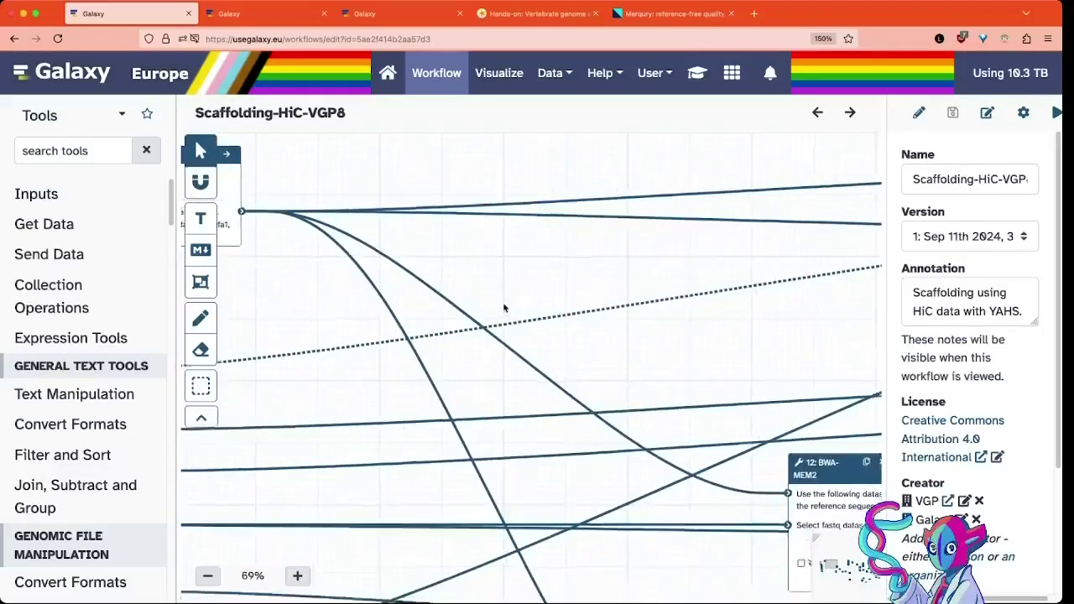
{"action": "scroll", "coordinate": [504, 308], "scroll_direction": "down", "scroll_amount": 2}
{"action": "left_click_drag", "start_coordinate": [342, 229], "coordinate": [390, 242]}
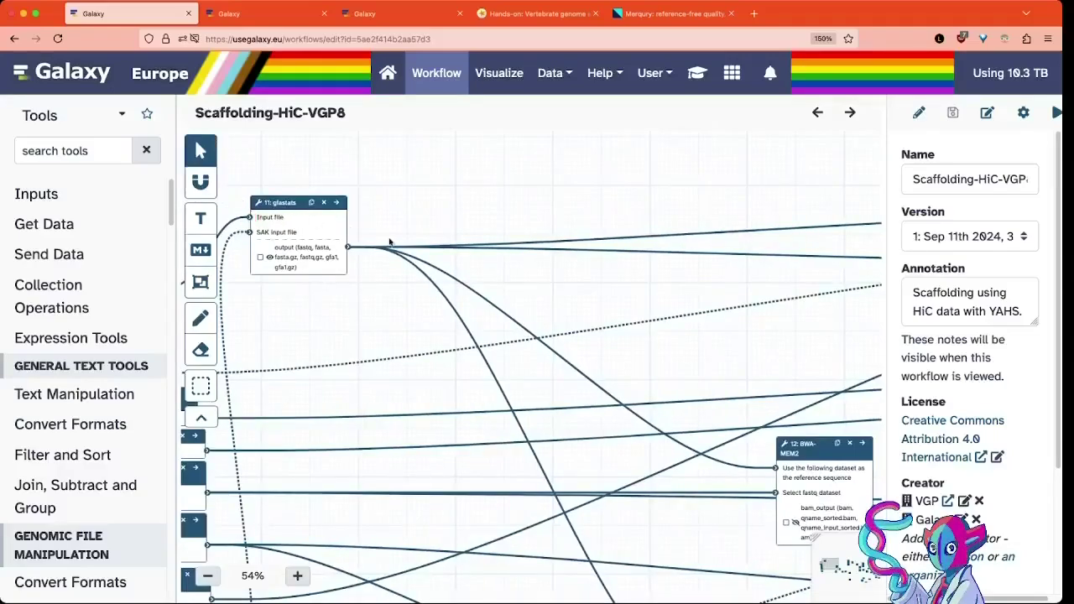
{"action": "scroll", "coordinate": [528, 331], "scroll_direction": "down", "scroll_amount": 5}
{"action": "scroll", "coordinate": [528, 331], "scroll_direction": "right", "scroll_amount": 5}
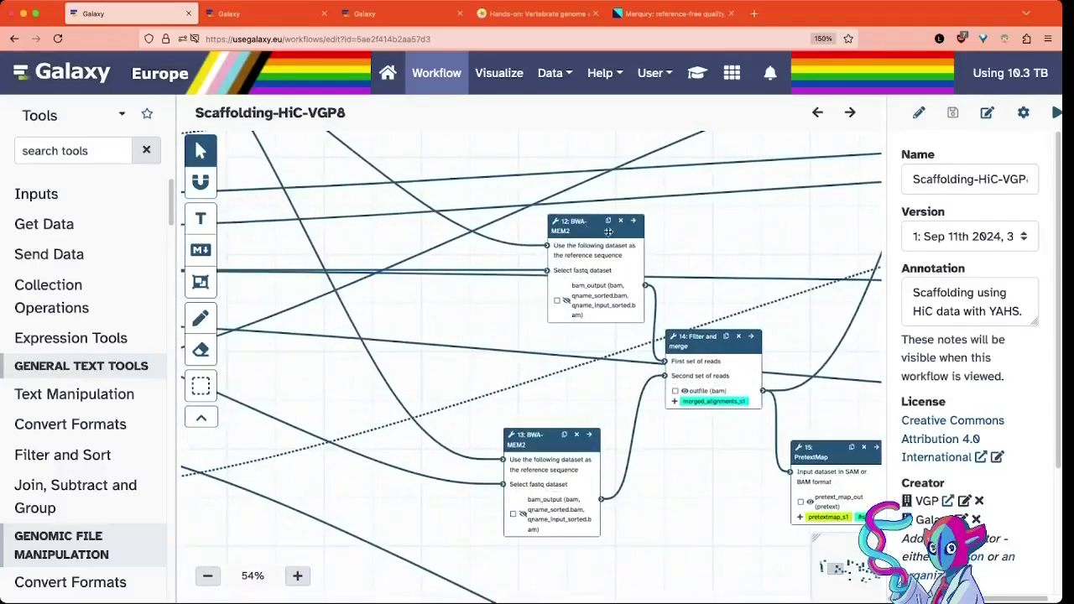